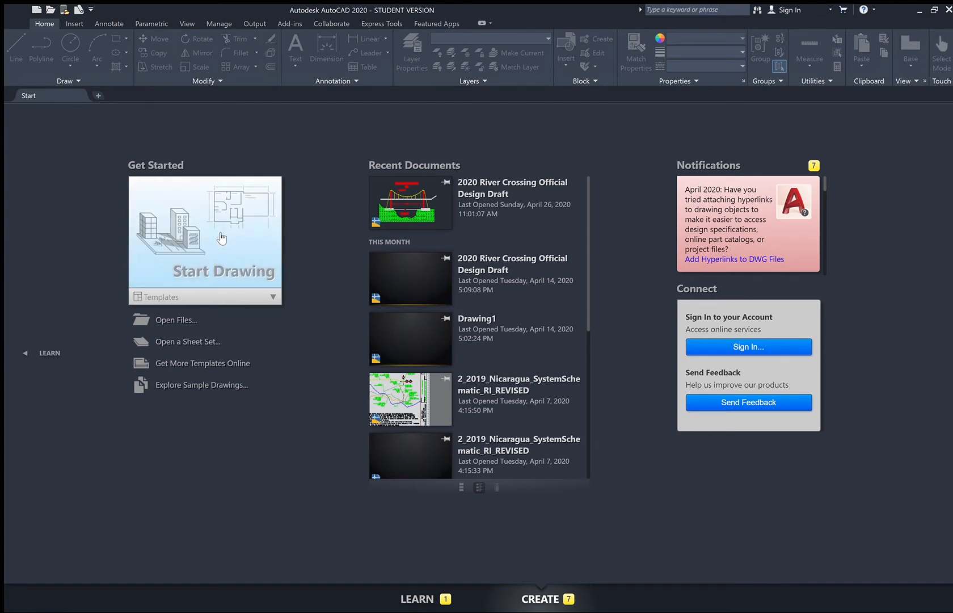
- Start a new blank drawing from the default template
left_click(201, 239)
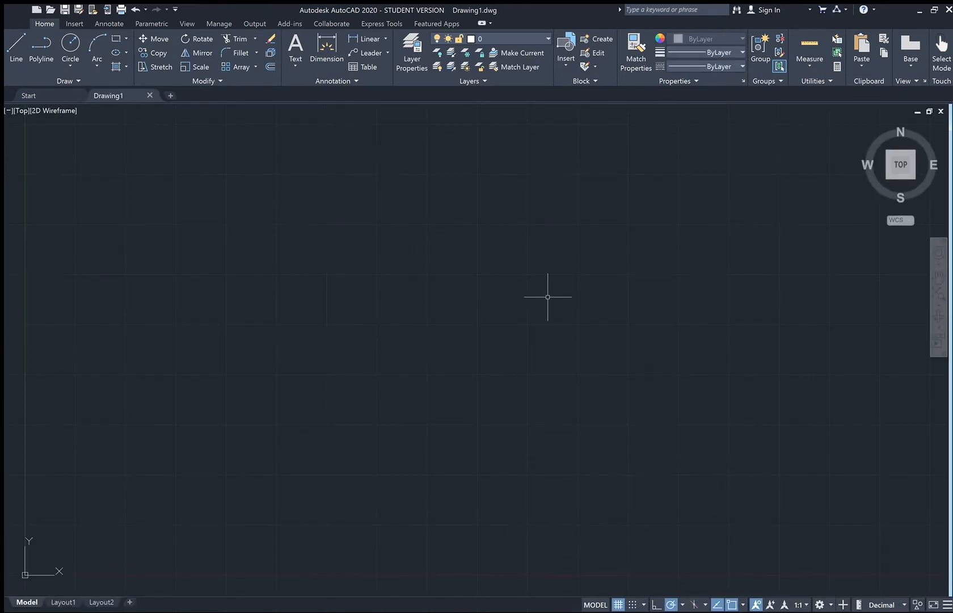
scroll(548, 296, "down", 2)
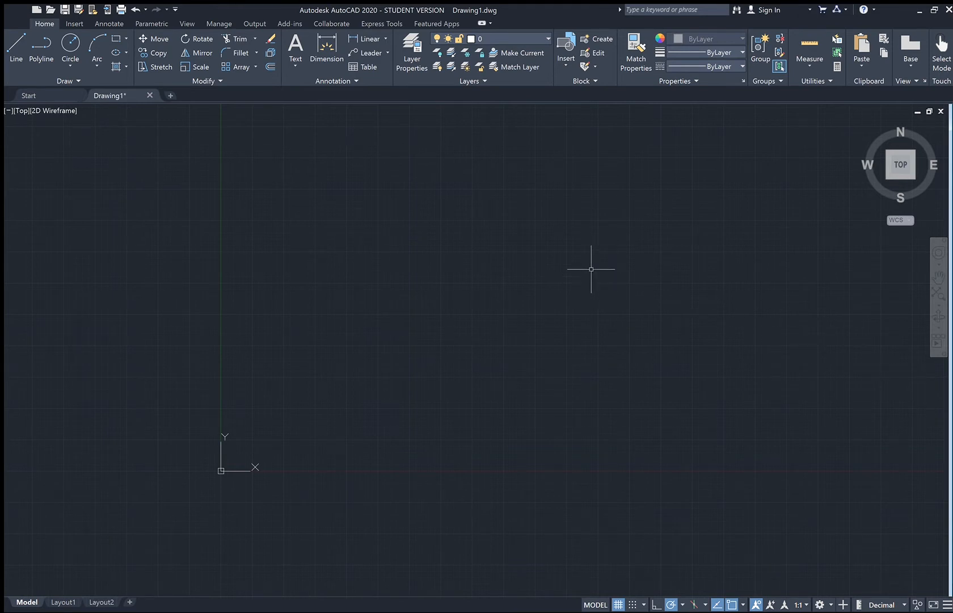
middle_click_drag(589, 269, 562, 293)
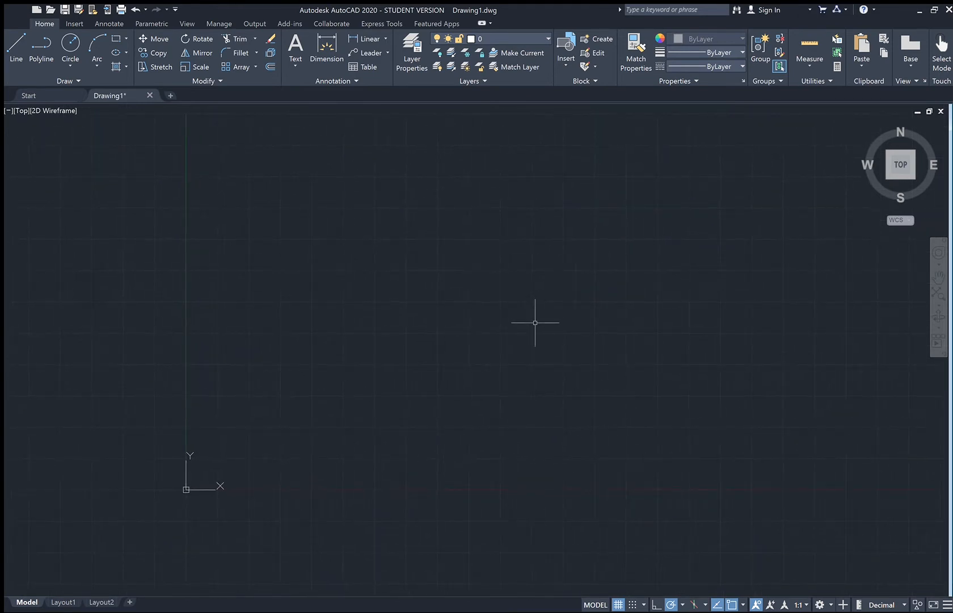
scroll(519, 349, "up", 2)
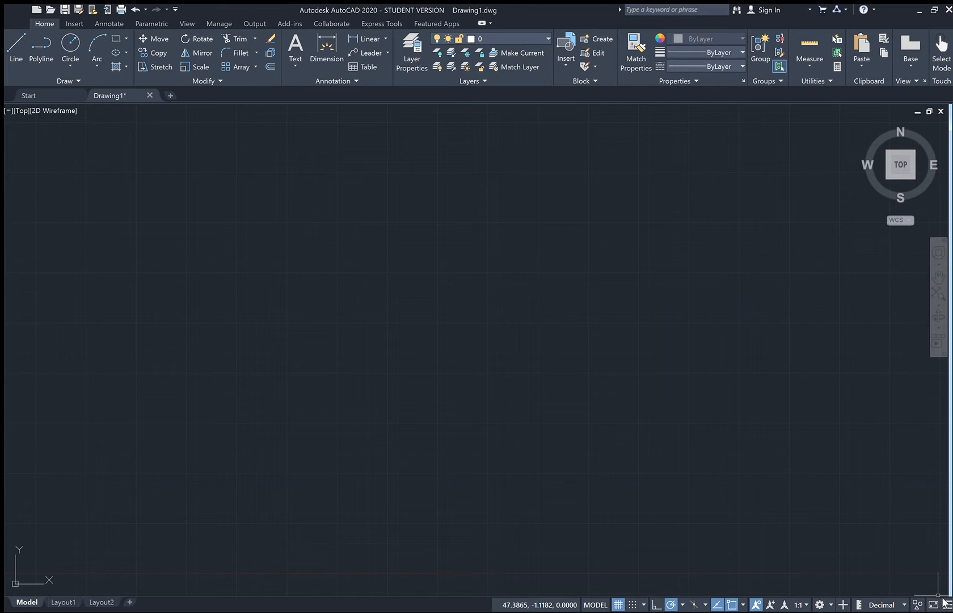
- Switch the drawing units to Engineering and preview a horizontal line without placing it
left_click(873, 562)
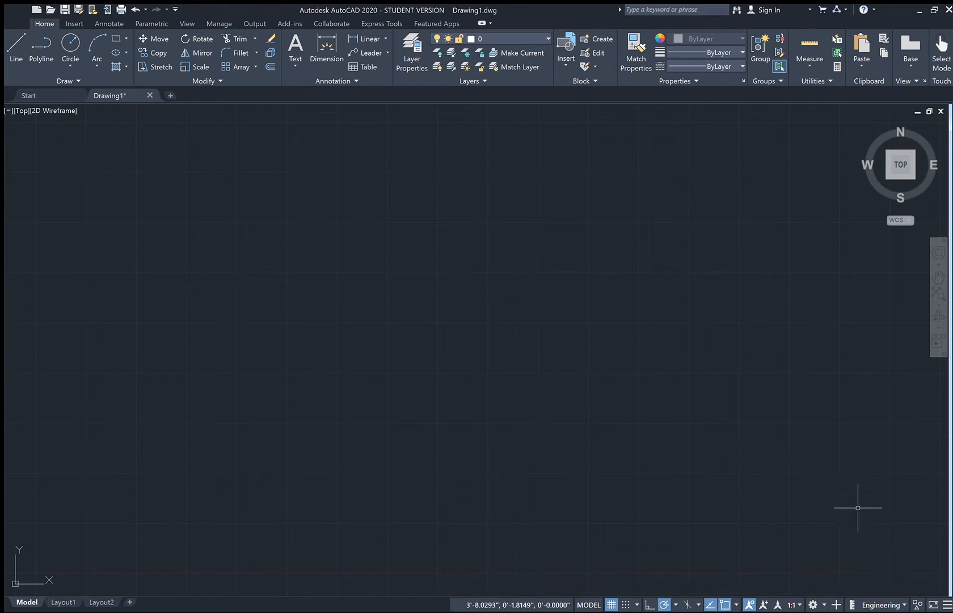
left_click(8, 41)
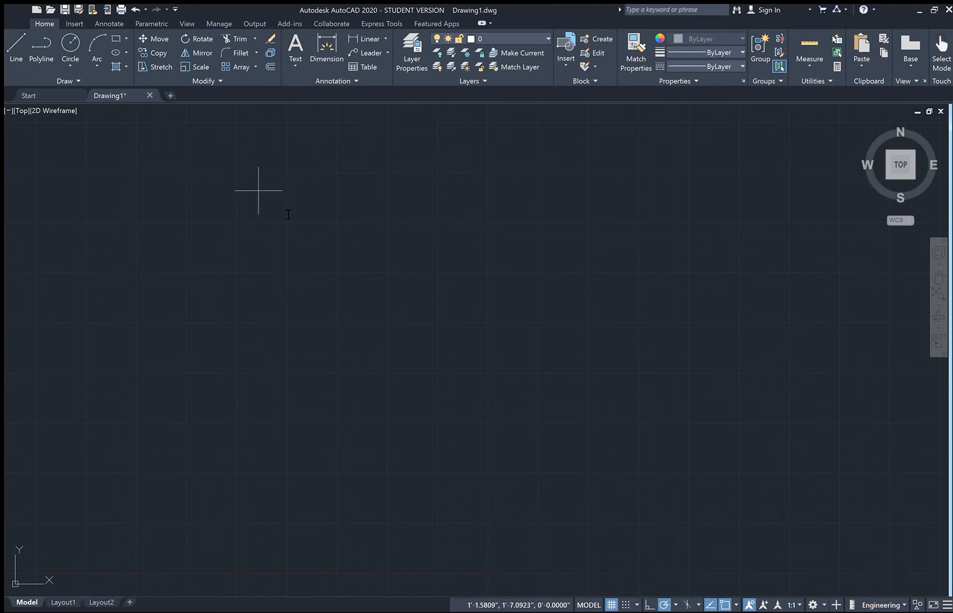
left_click(308, 263)
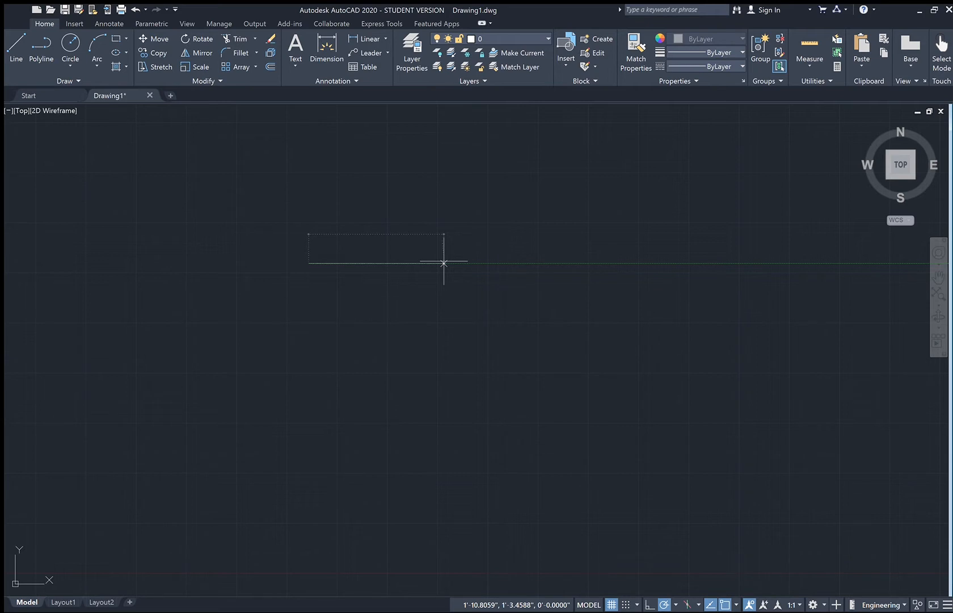
key("Escape")
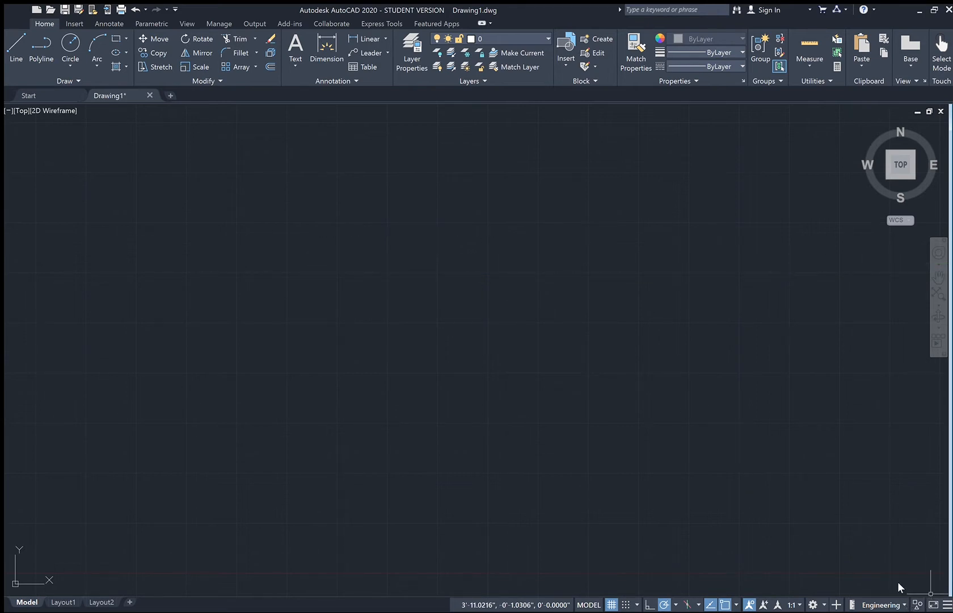
- Switch the drawing units back to Decimal and preview a horizontal line without placing it
left_click(886, 550)
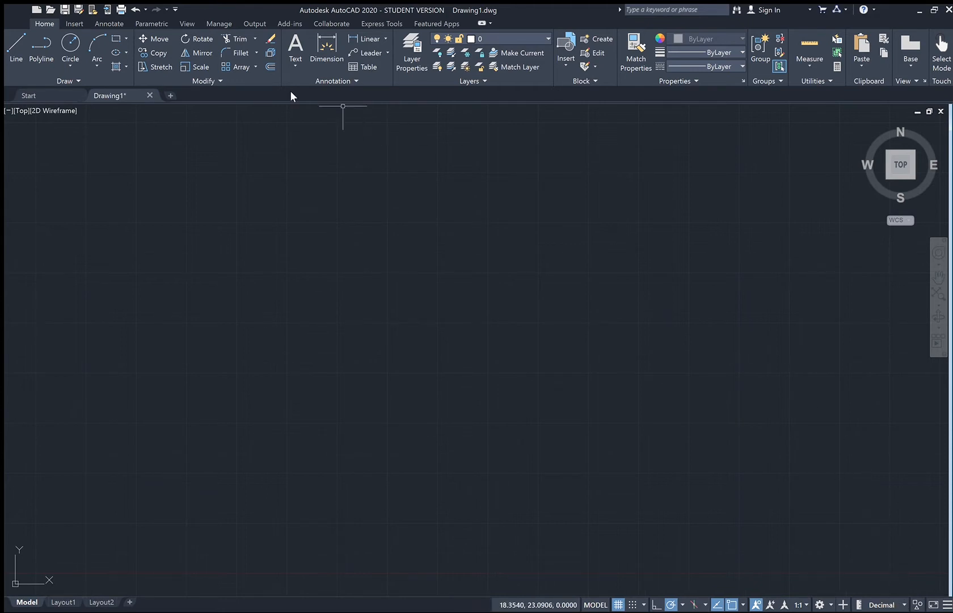
left_click(34, 39)
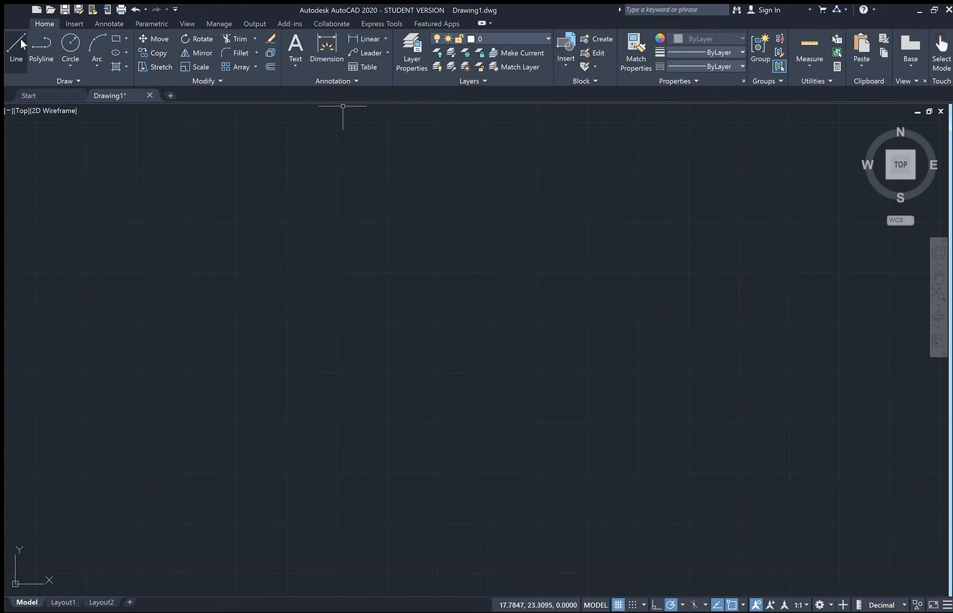
left_click(313, 308)
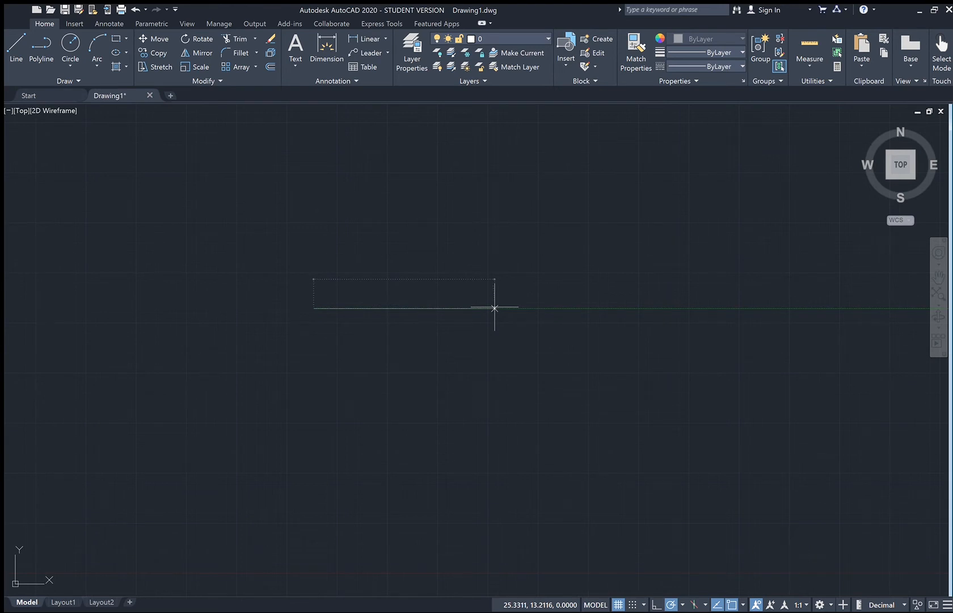
key("Escape")
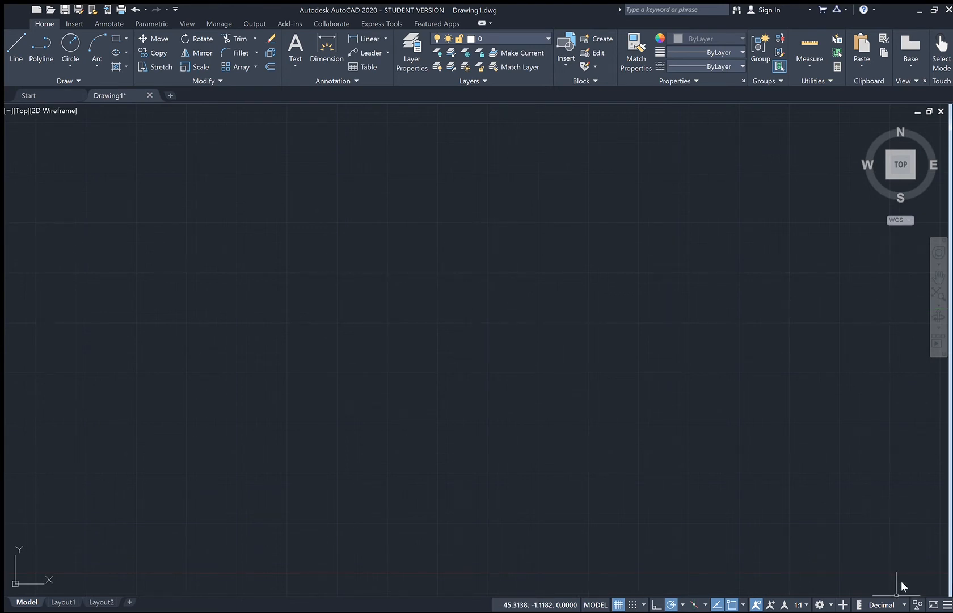
- Set the drawing units to Architectural and preview a horizontal line without placing it
left_click(892, 541)
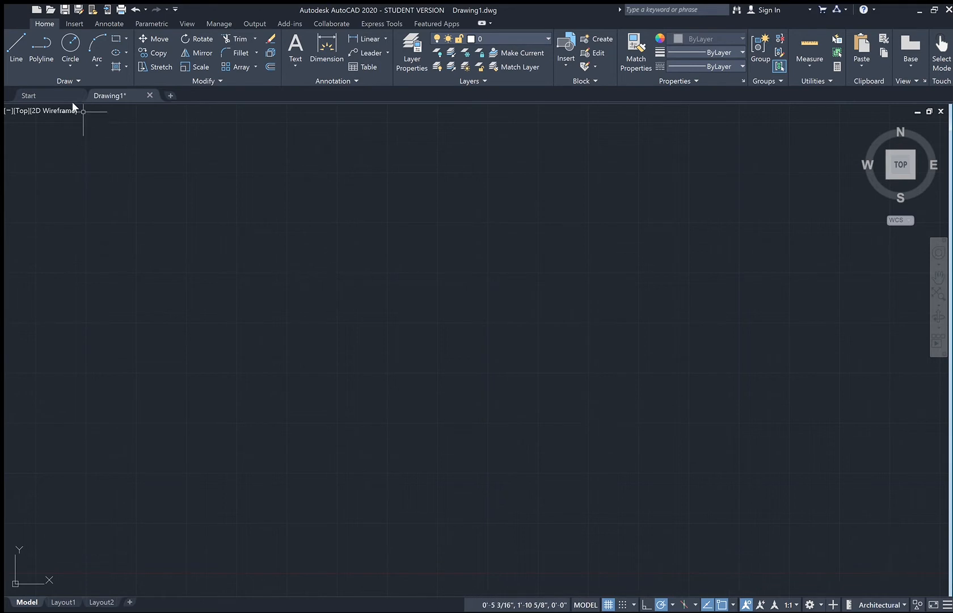
left_click(19, 56)
left_click(186, 232)
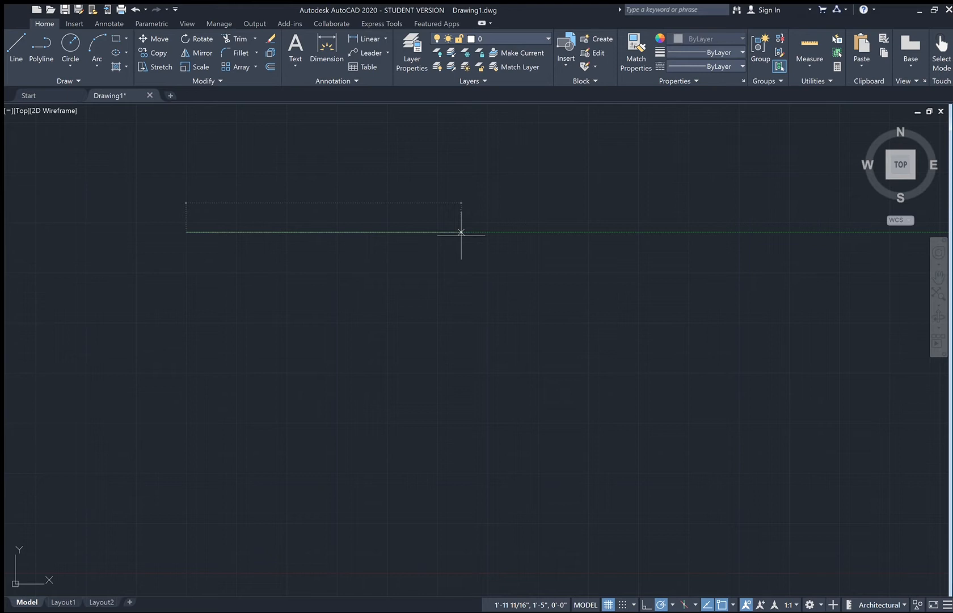
key("Escape")
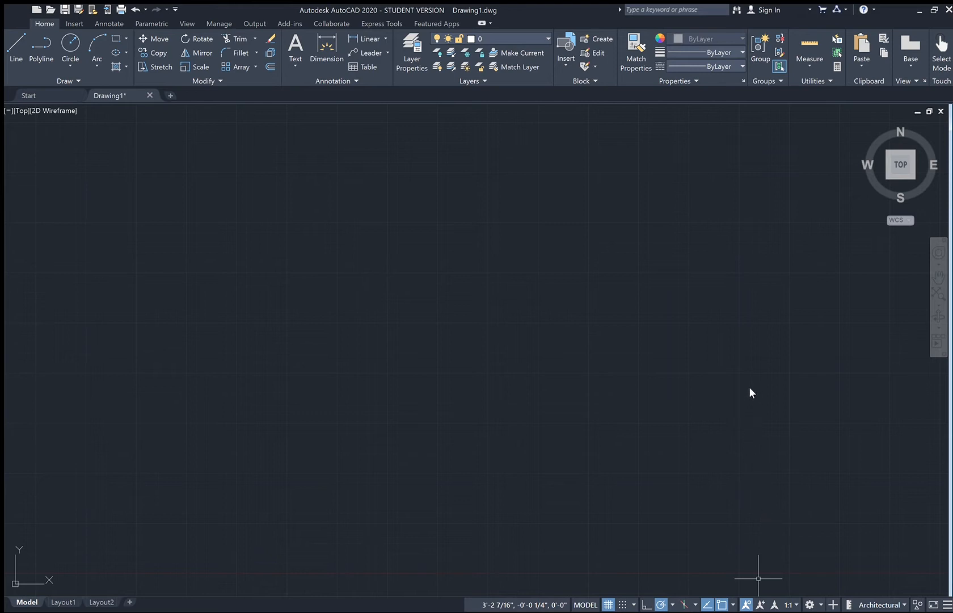
- Draw a single horizontal line near the middle of the drawing area with the Line command
left_click(16, 46)
left_click(252, 293)
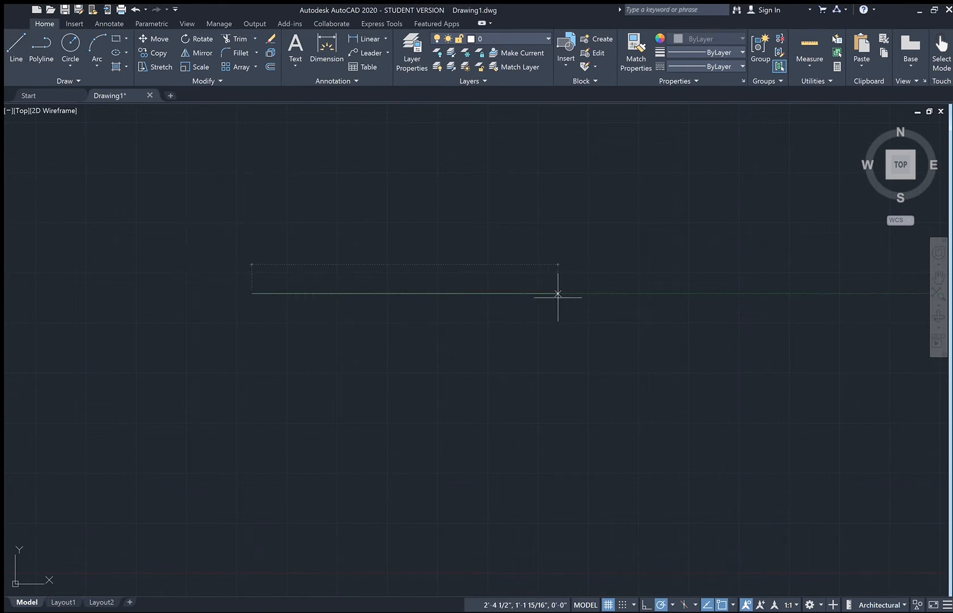
left_click(553, 294)
key("Escape")
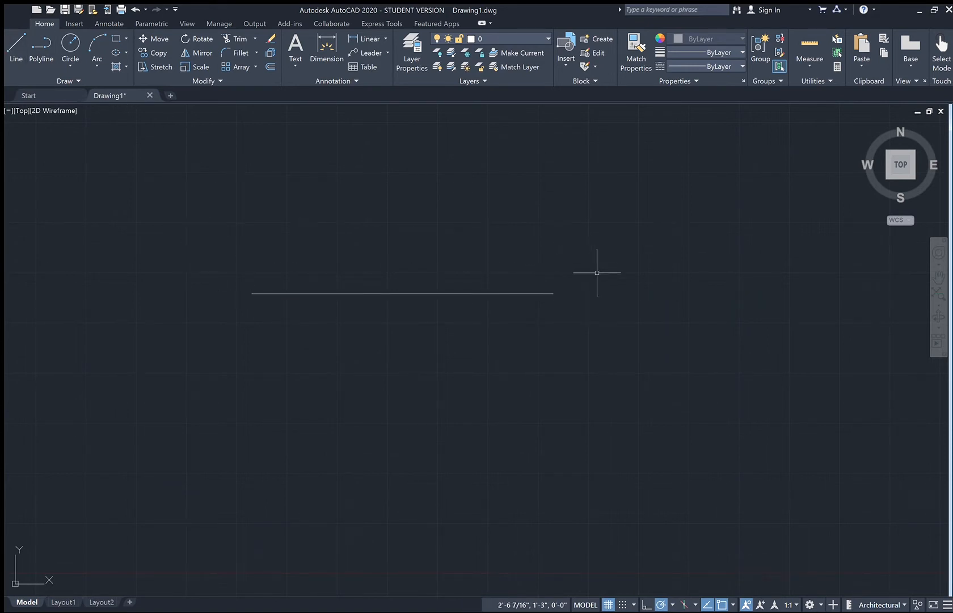
left_click(7, 49)
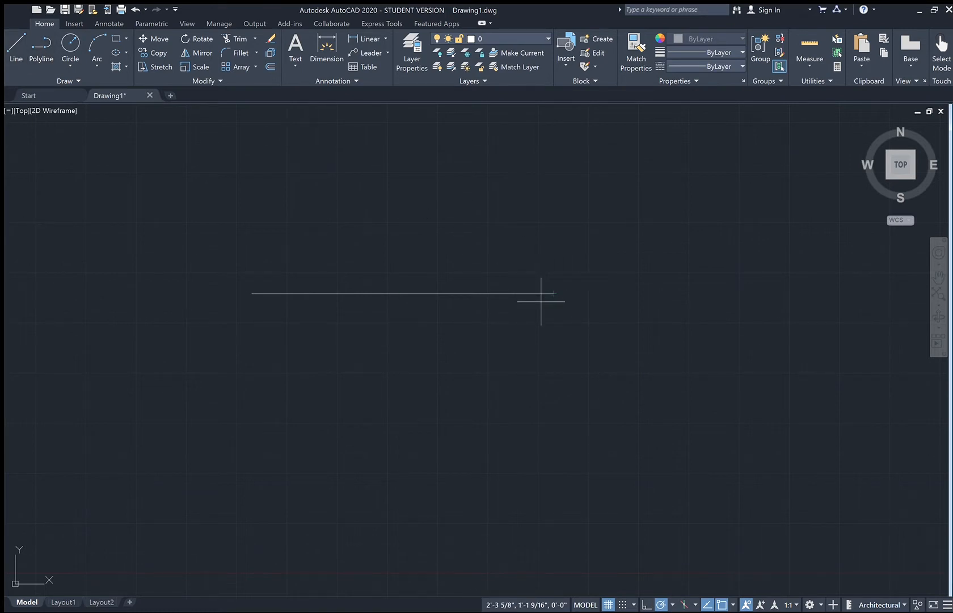
key("Escape")
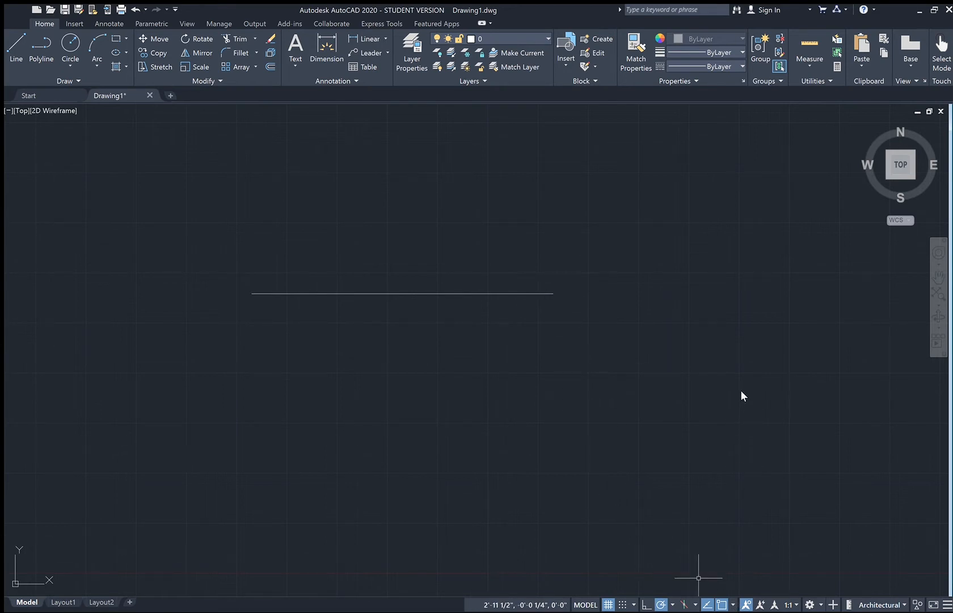
left_click(21, 56)
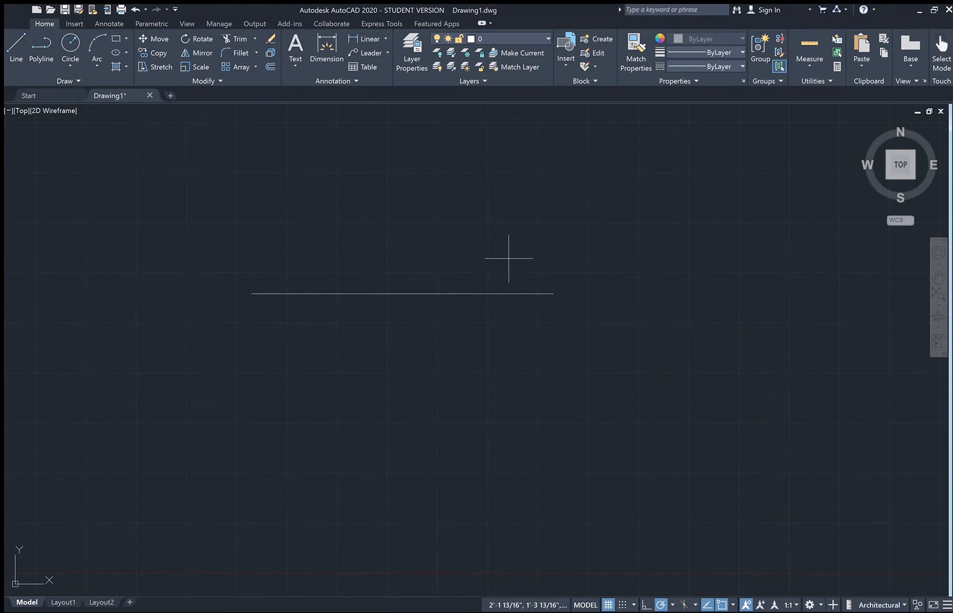
left_click(554, 294)
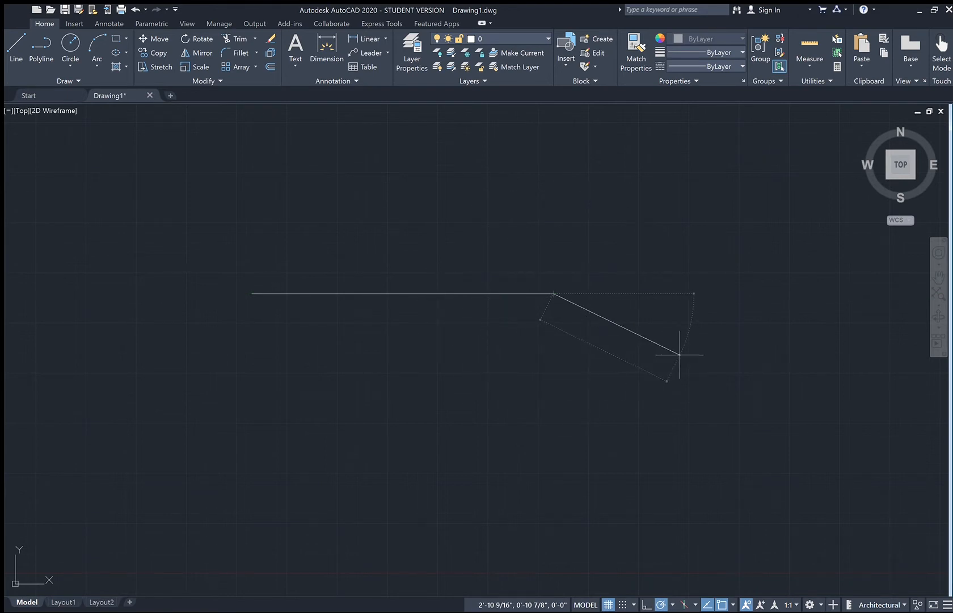
key("Escape")
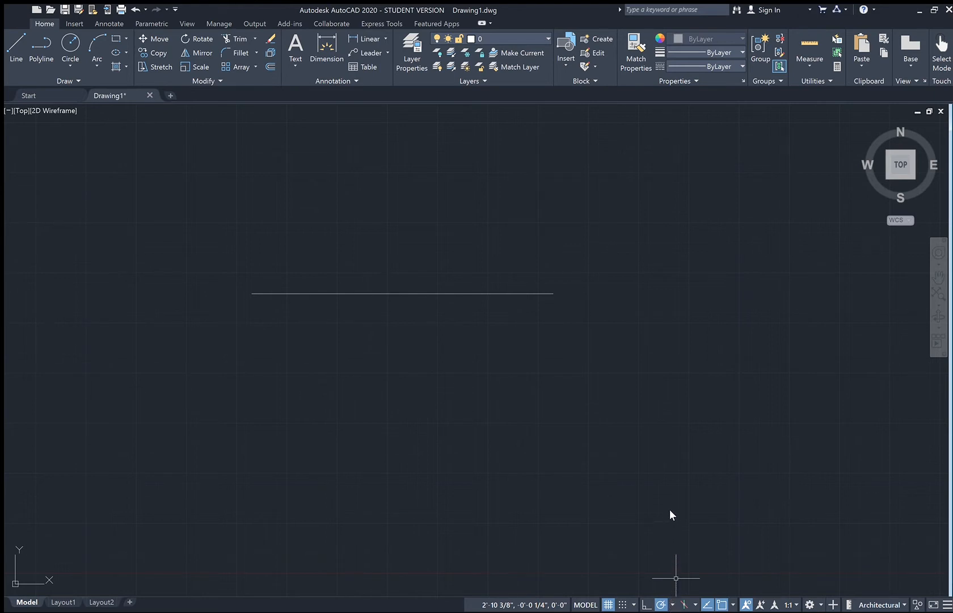
left_click(13, 53)
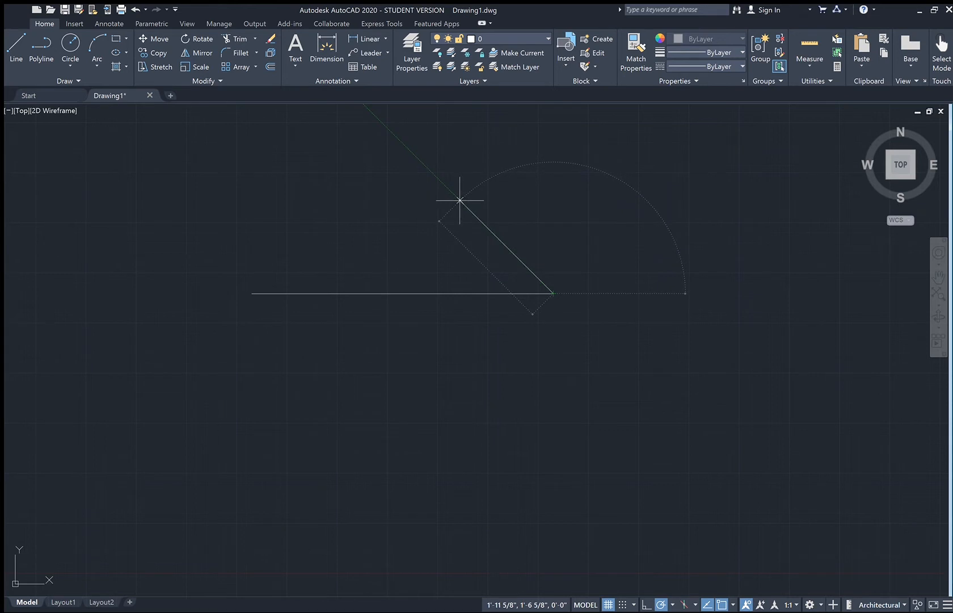
key("Escape")
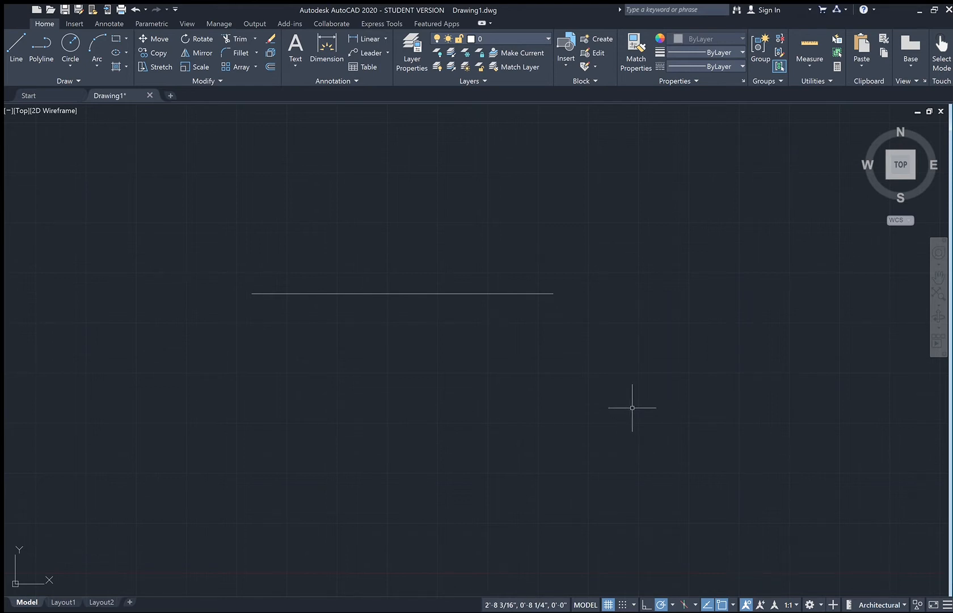
- Draw a zigzag of four connected line segments starting from the horizontal line's right endpoint
middle_click_drag(596, 371, 587, 434)
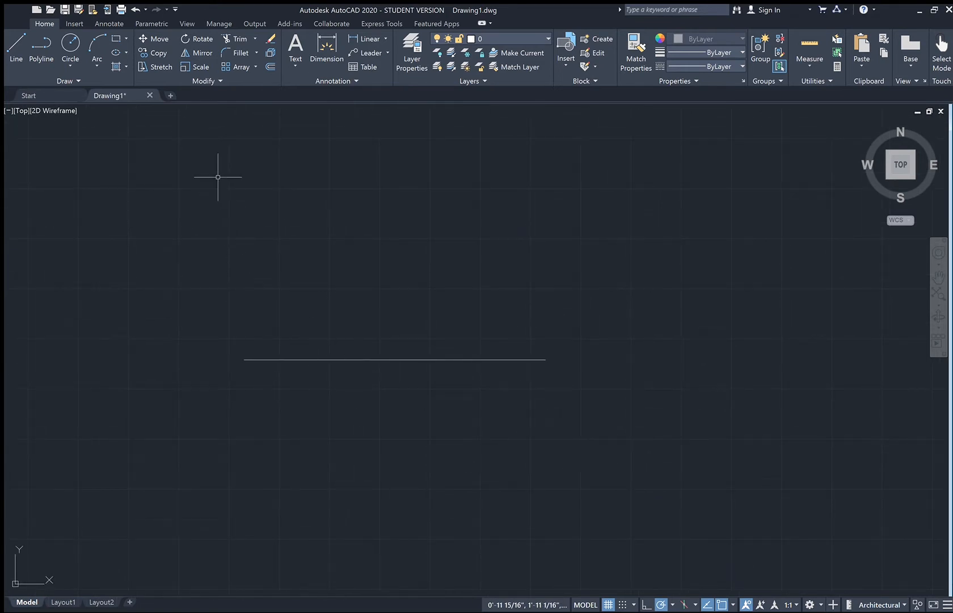
left_click(15, 47)
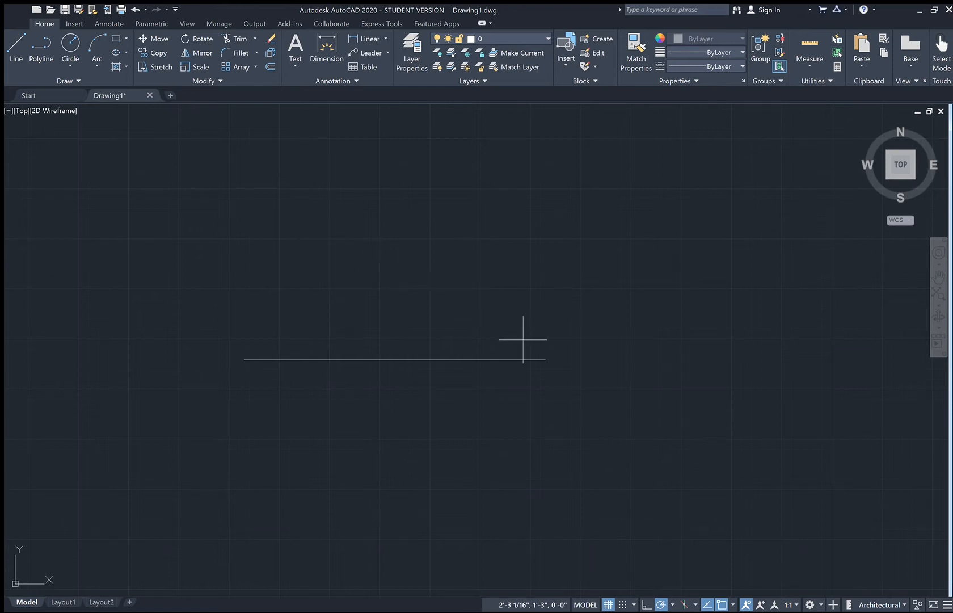
left_click(546, 359)
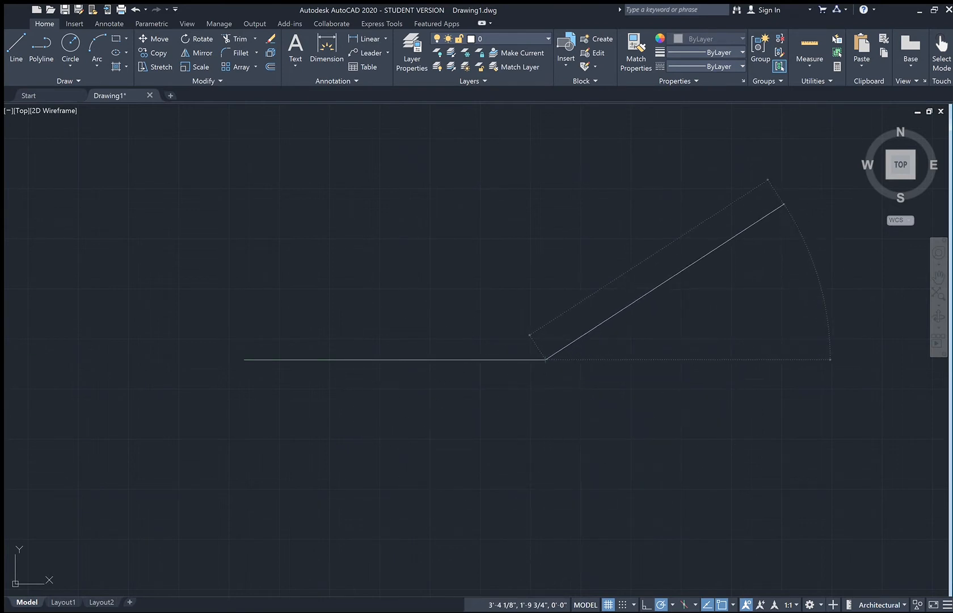
left_click(784, 206)
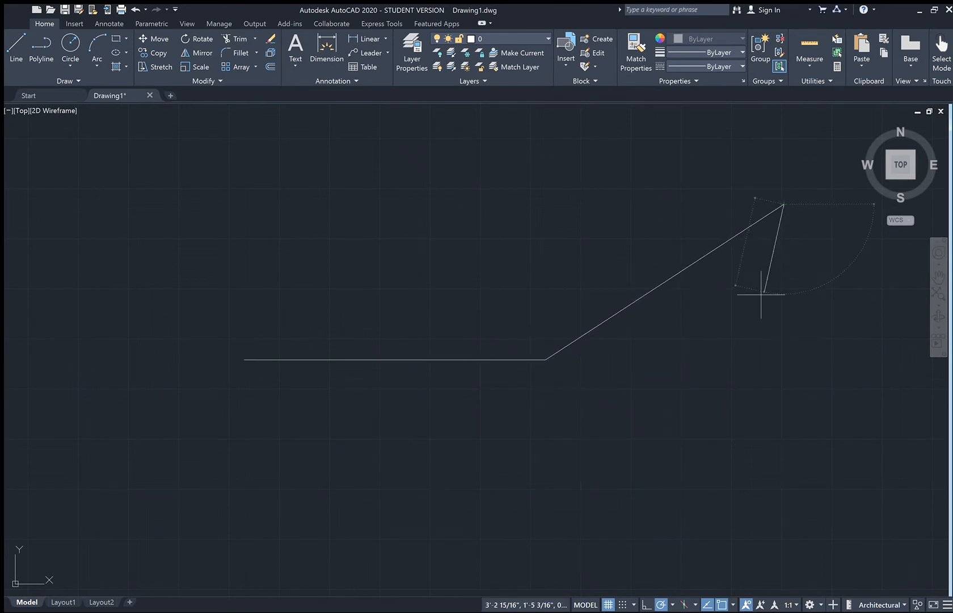
left_click(733, 313)
left_click(833, 294)
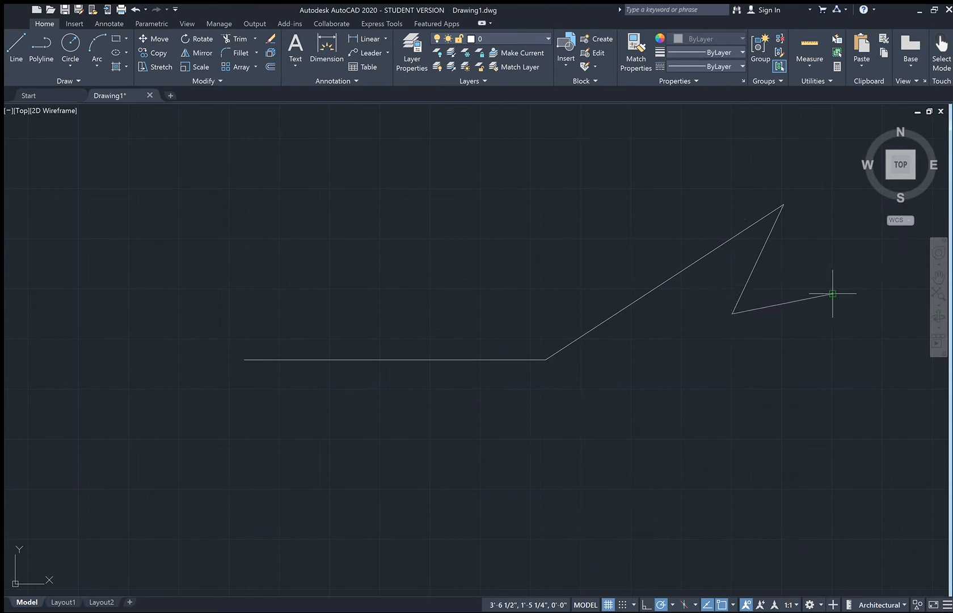
left_click(810, 400)
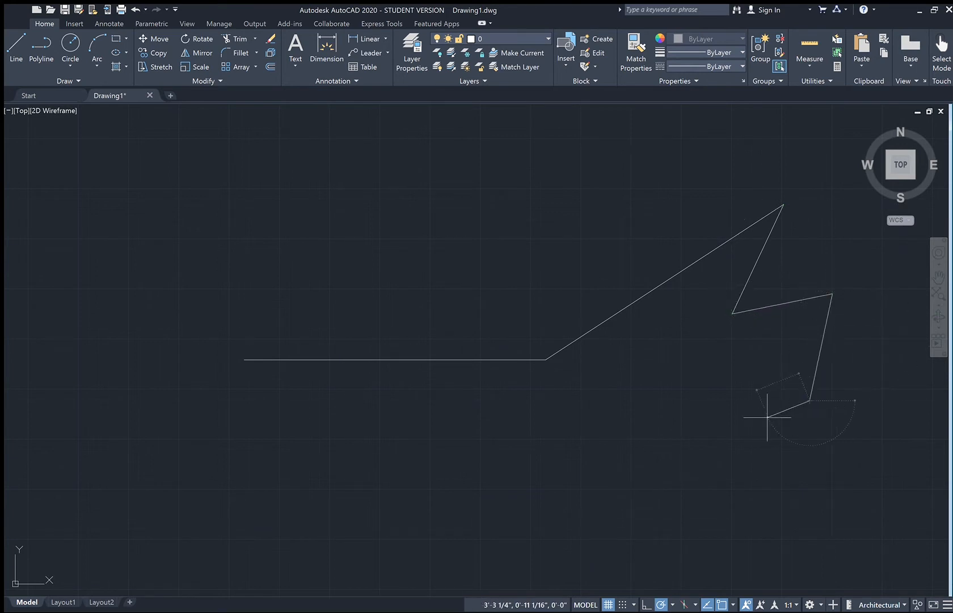
key("Return")
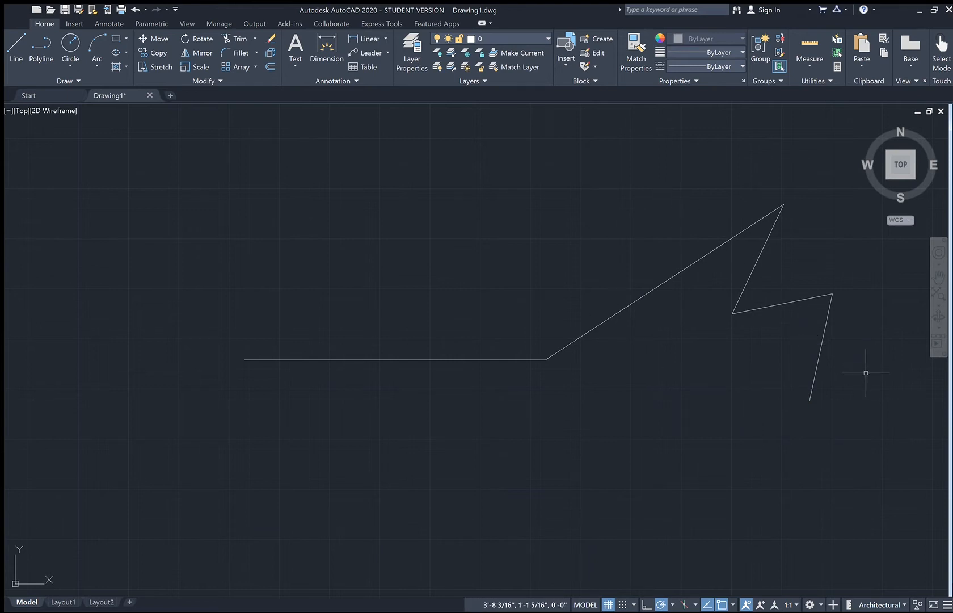
- Erase the four zigzag segments attached to the horizontal line's right endpoint
mouse_move(866, 373)
left_mouse_down()
mouse_move(821, 308)
mouse_move(728, 228)
mouse_move(668, 204)
left_mouse_up()
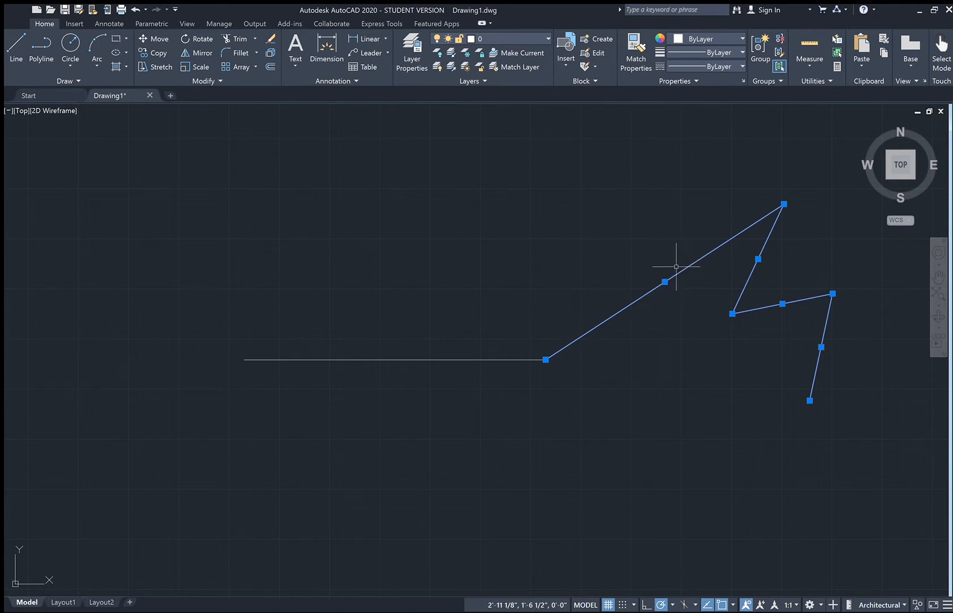
left_click(270, 41)
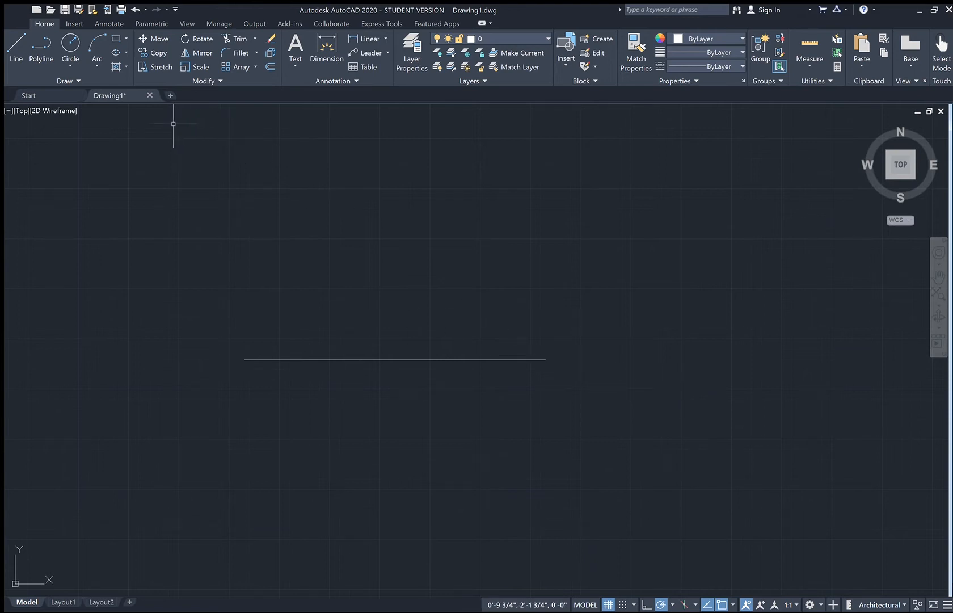
- Draw a large circle centred on the horizontal line's right endpoint by entering its size
left_click(77, 53)
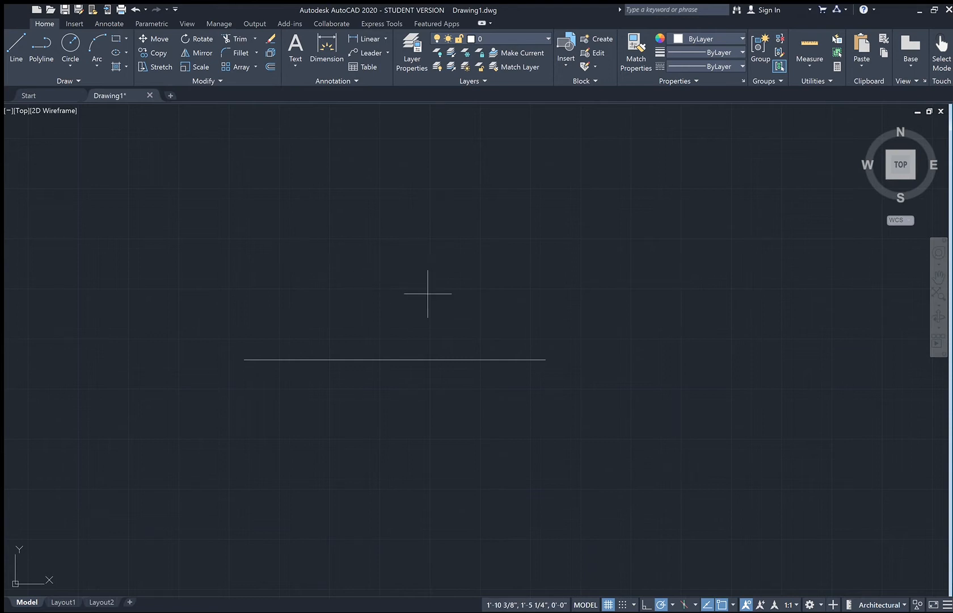
type("c")
key("Return")
left_click(546, 359)
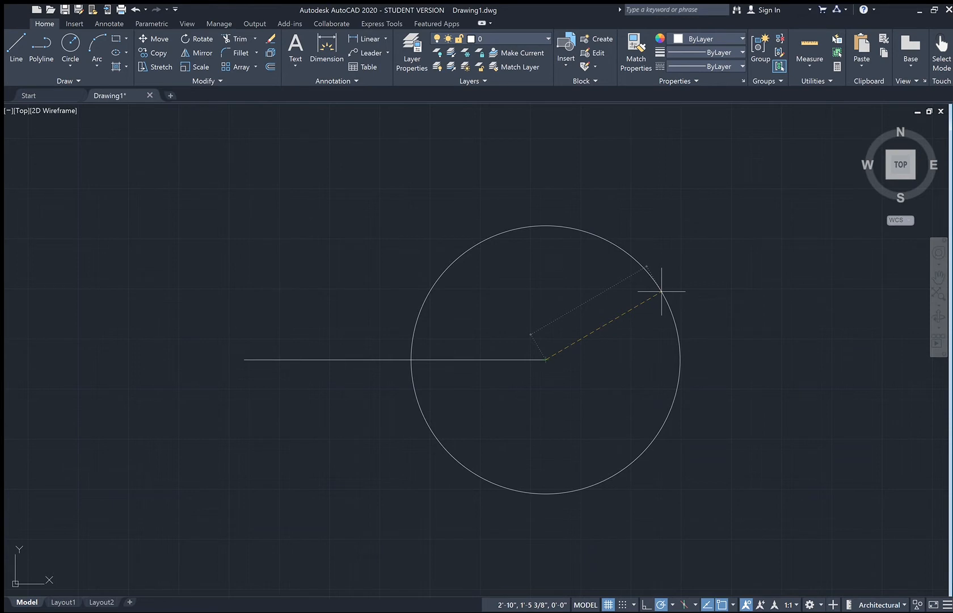
type("1.5")
key("Return")
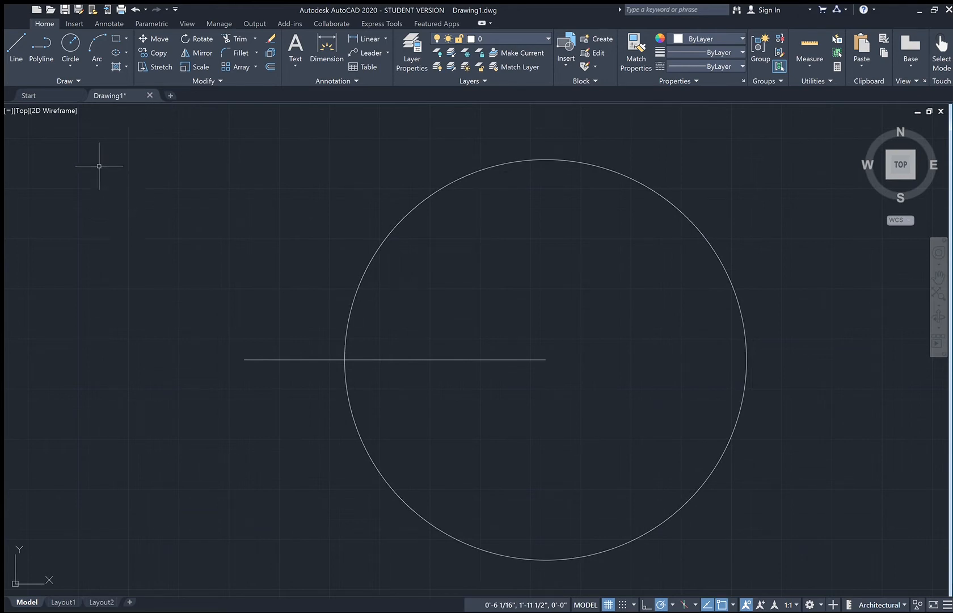
- Draw a smaller concentric circle at the line's right endpoint and erase both circles
left_click(68, 45)
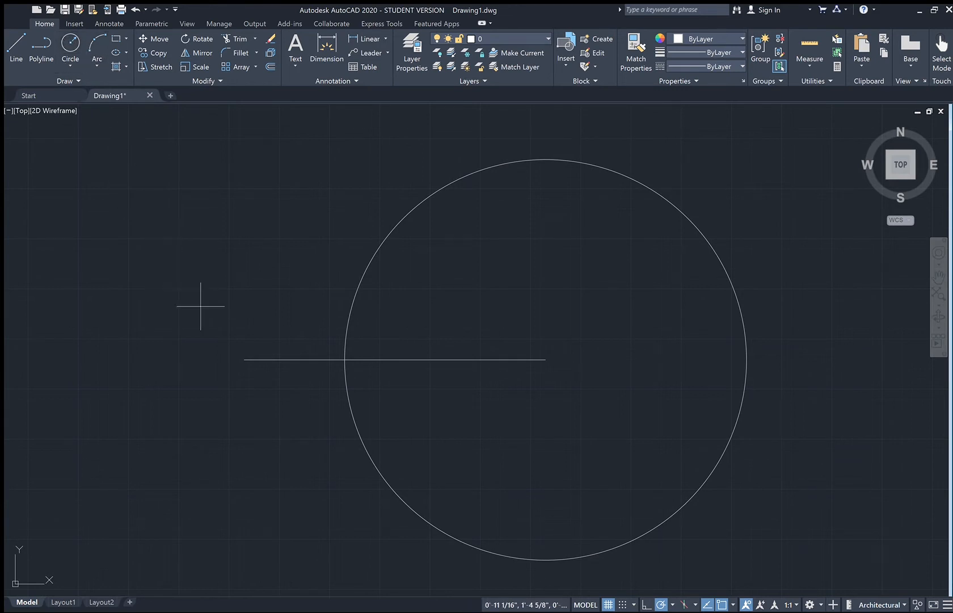
left_click(546, 359)
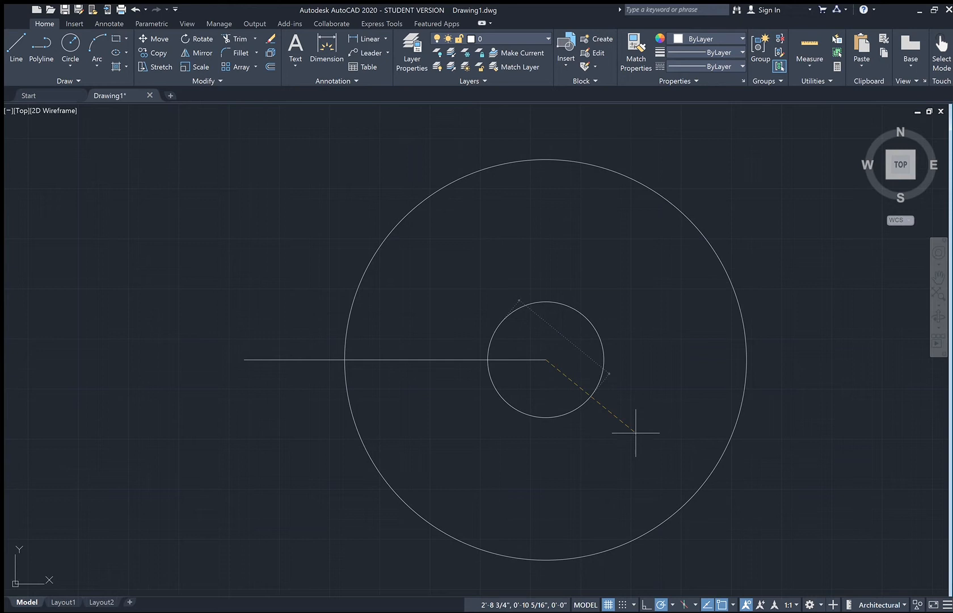
key("Return")
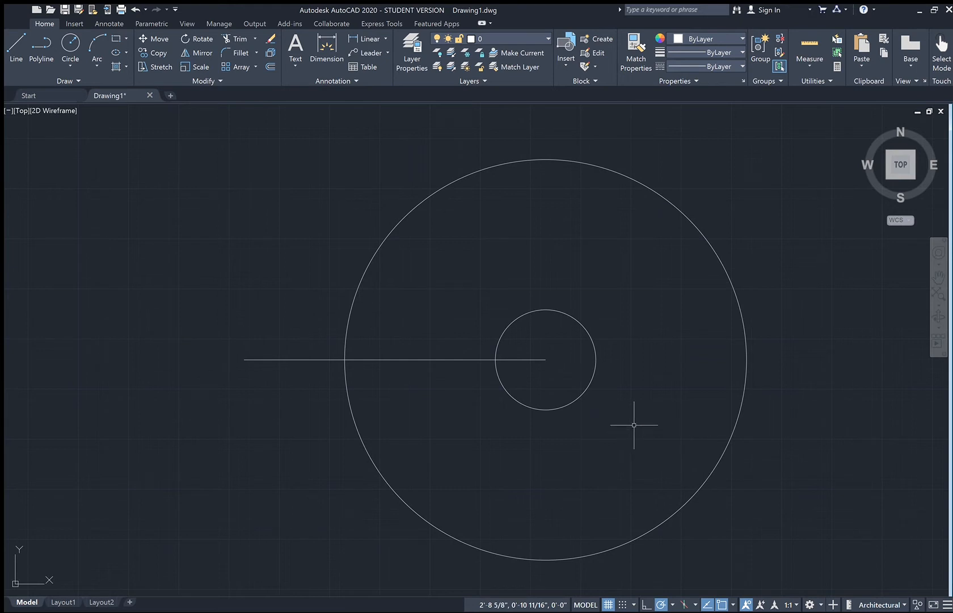
mouse_move(822, 435)
left_mouse_down()
mouse_move(579, 315)
mouse_move(223, 207)
left_mouse_up()
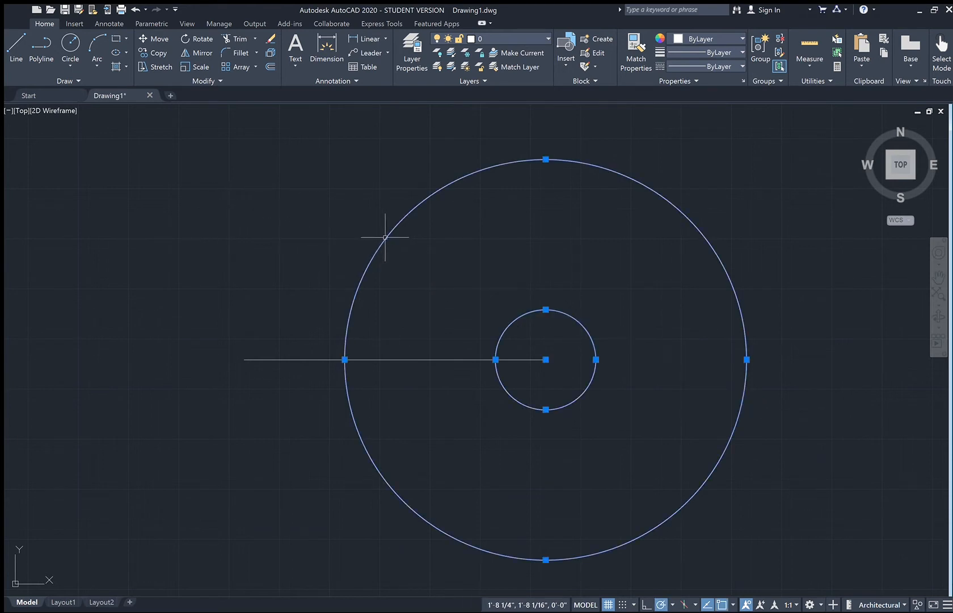
key("Delete")
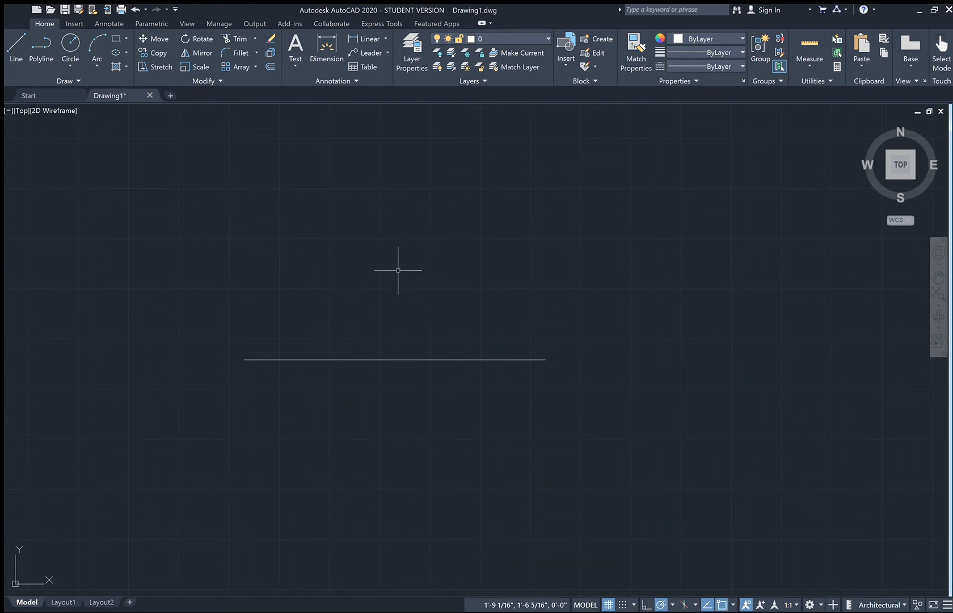
left_click(95, 46)
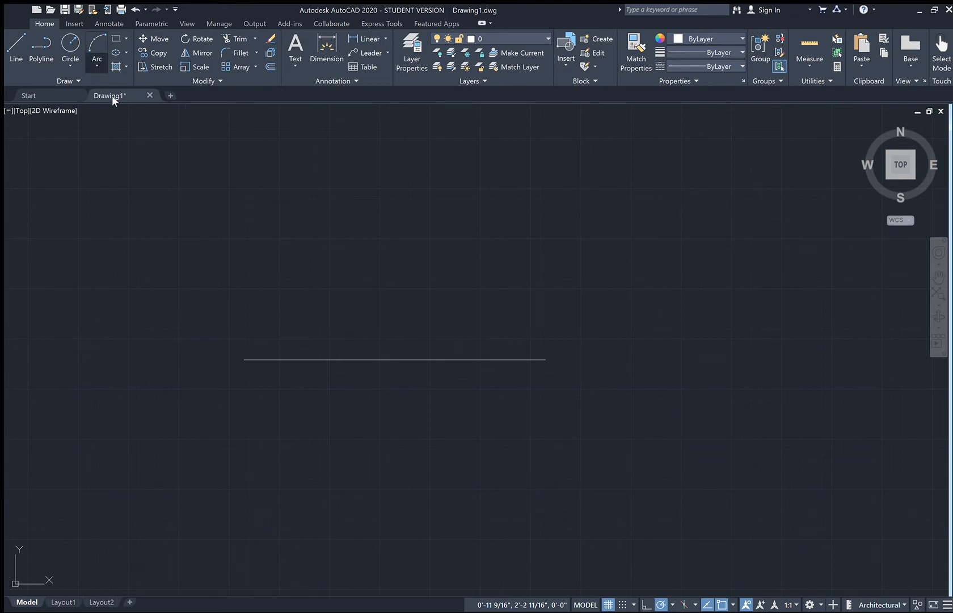
left_click(663, 333)
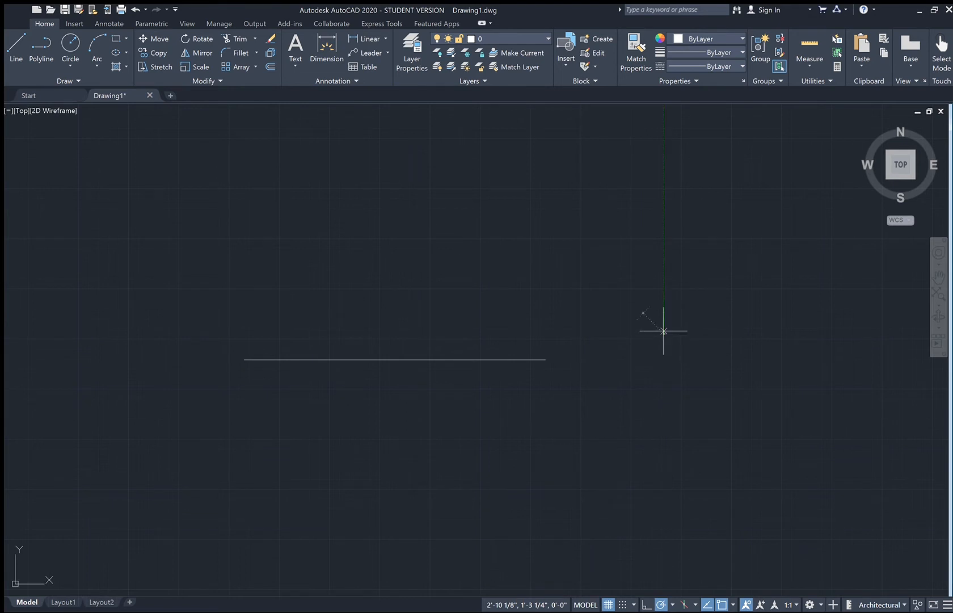
left_click(580, 191)
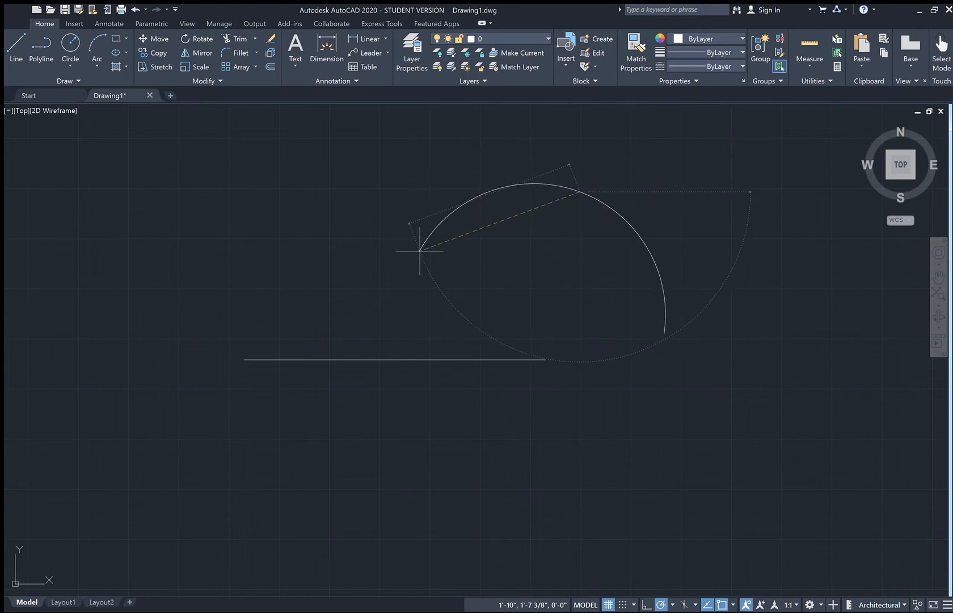
key("Escape")
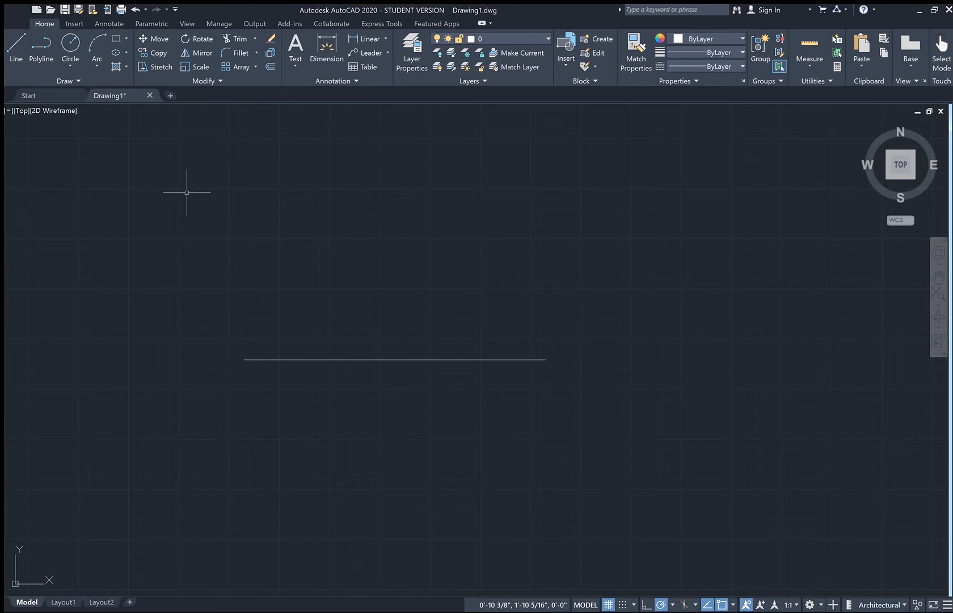
- Draw a medium-sized circle above the left half of the horizontal line, without touching it
left_click(70, 48)
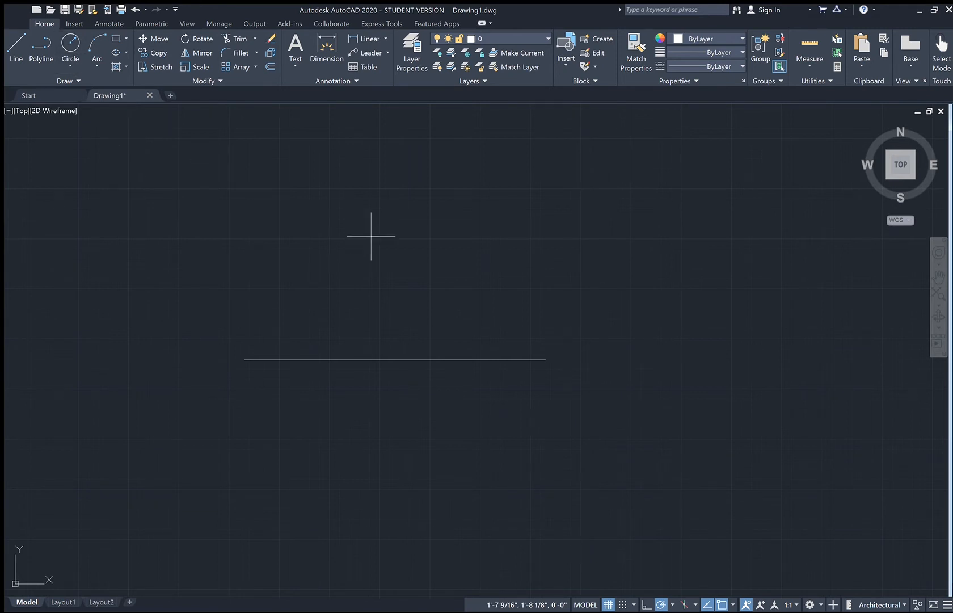
left_click(371, 236)
left_click(444, 211)
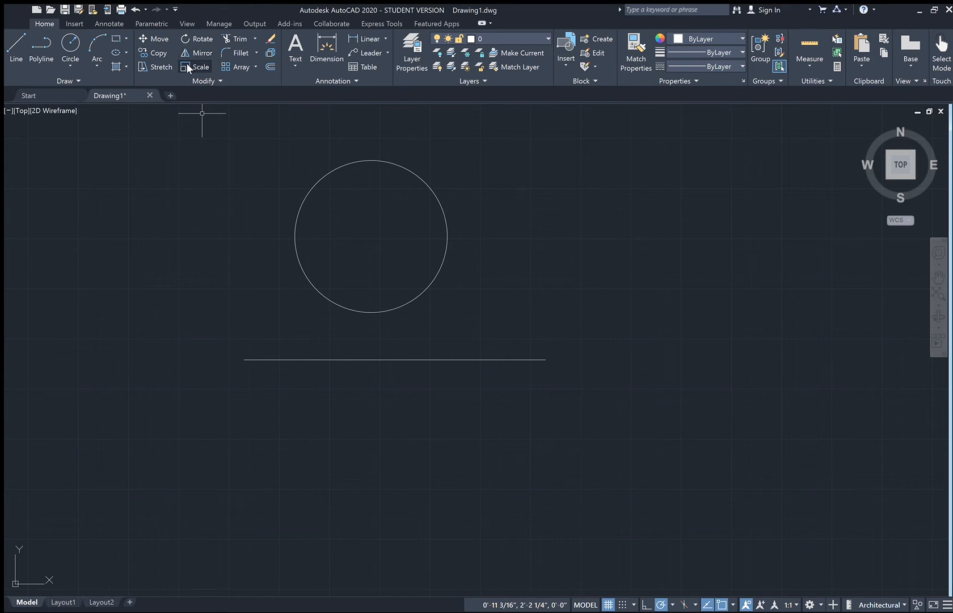
- Move the circle by its centre to a spot above and to the left of the horizontal line
left_click(159, 40)
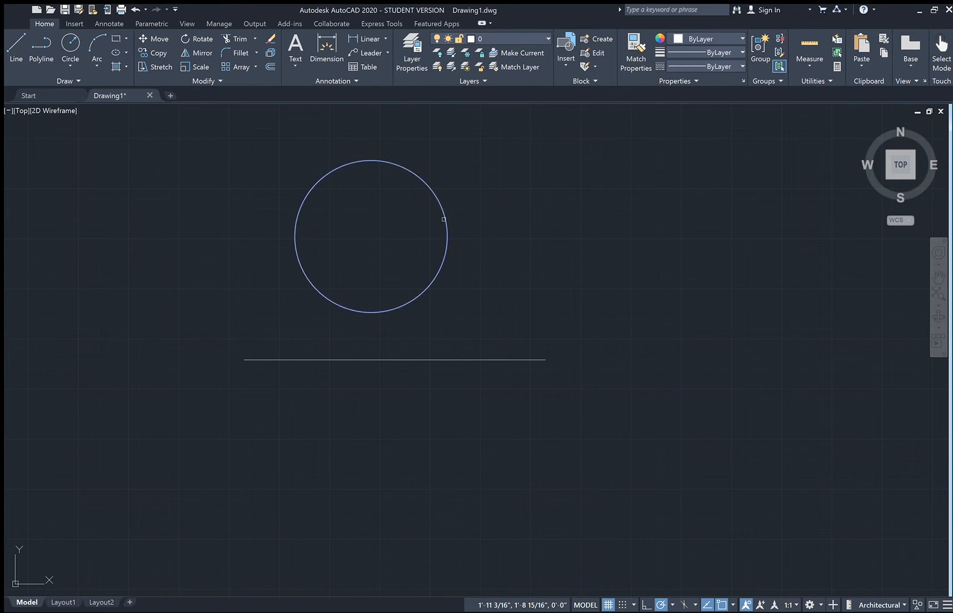
key("Return")
left_click(372, 236)
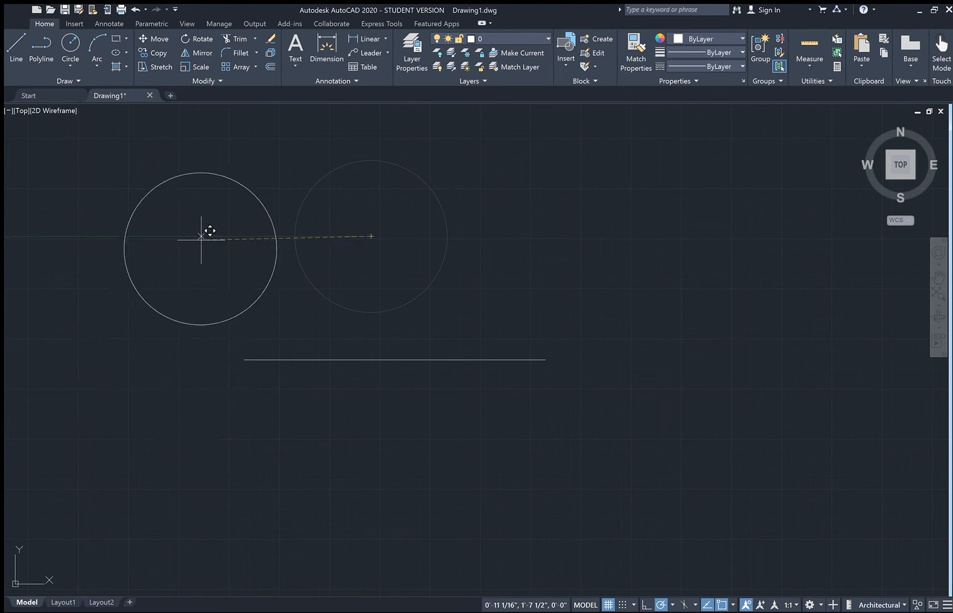
left_click(193, 186)
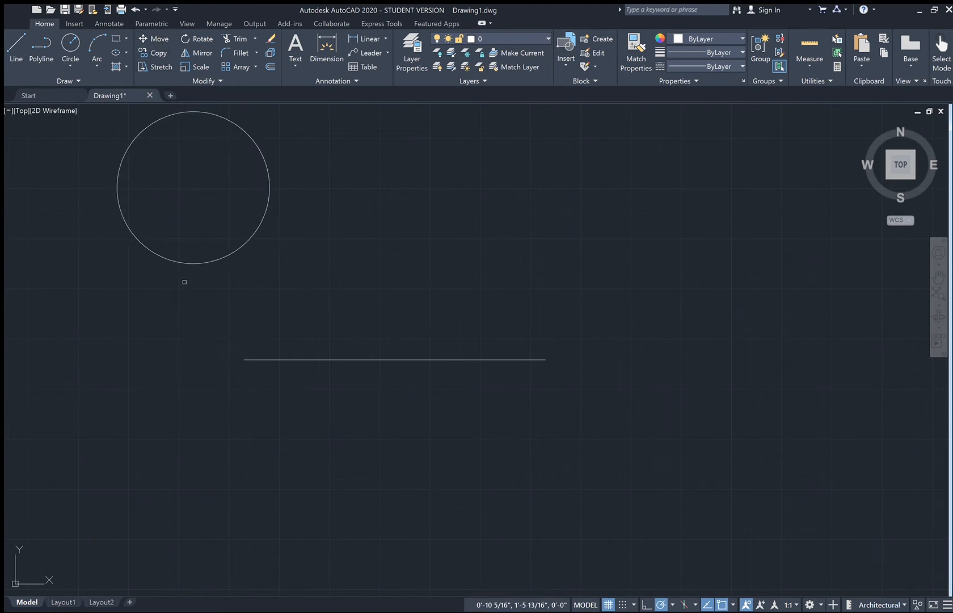
- Move the circle from its lowest point onto the horizontal line's right endpoint
left_click(187, 263)
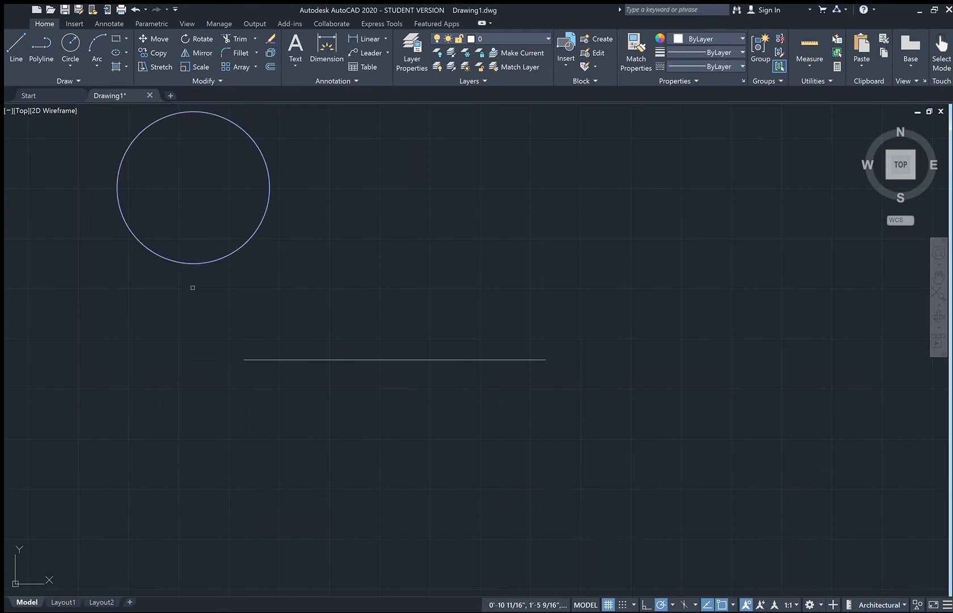
key("Return")
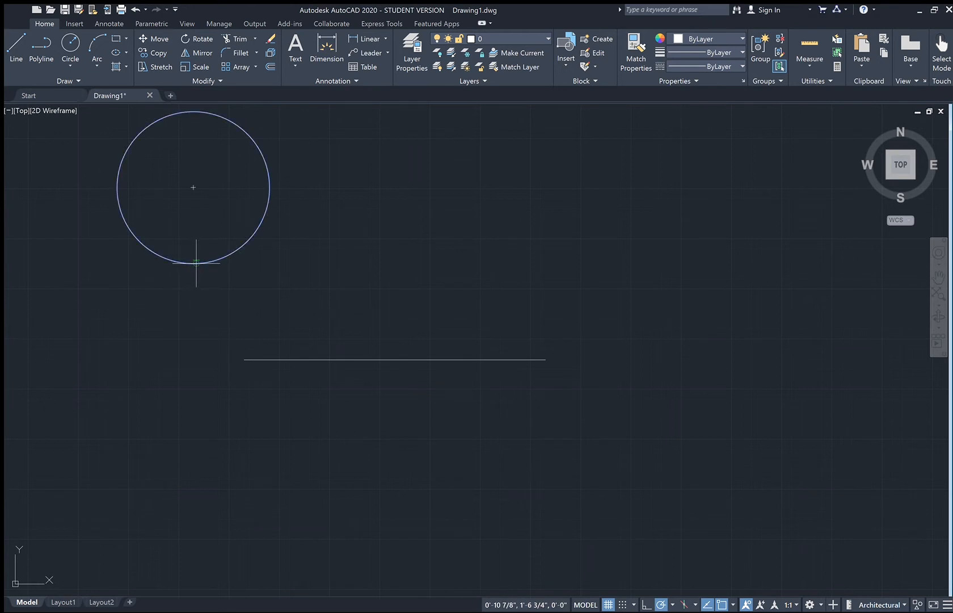
left_click(196, 262)
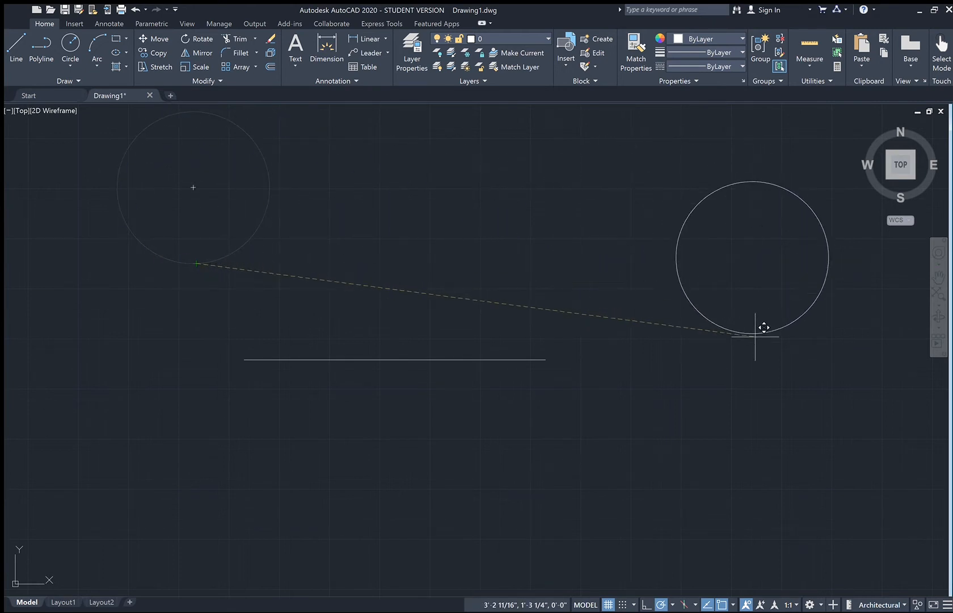
left_click(546, 359)
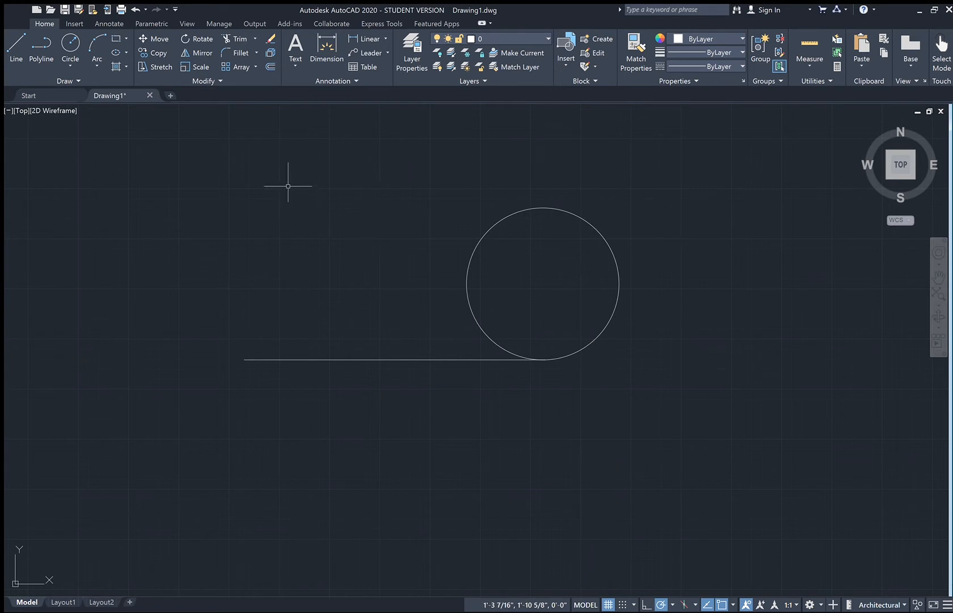
- Copy the circle from its centre to five places around the line, two higher up on its left and three below
left_click(157, 55)
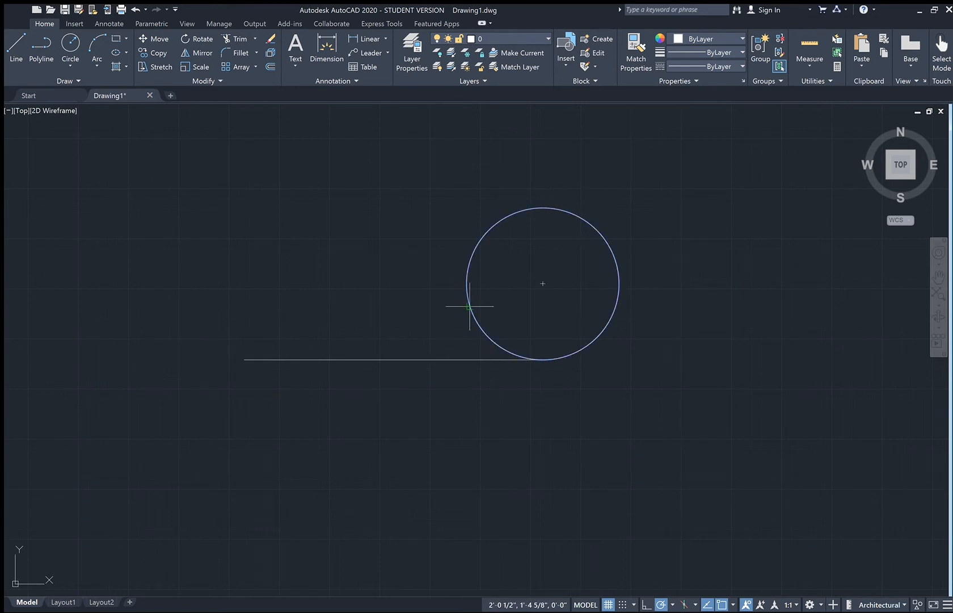
left_click(543, 283)
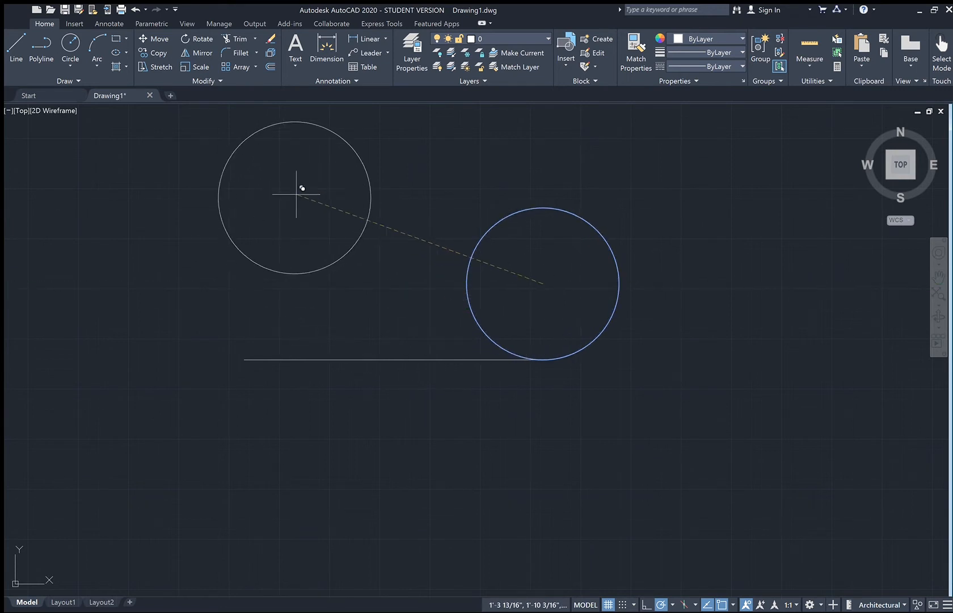
left_click(358, 200)
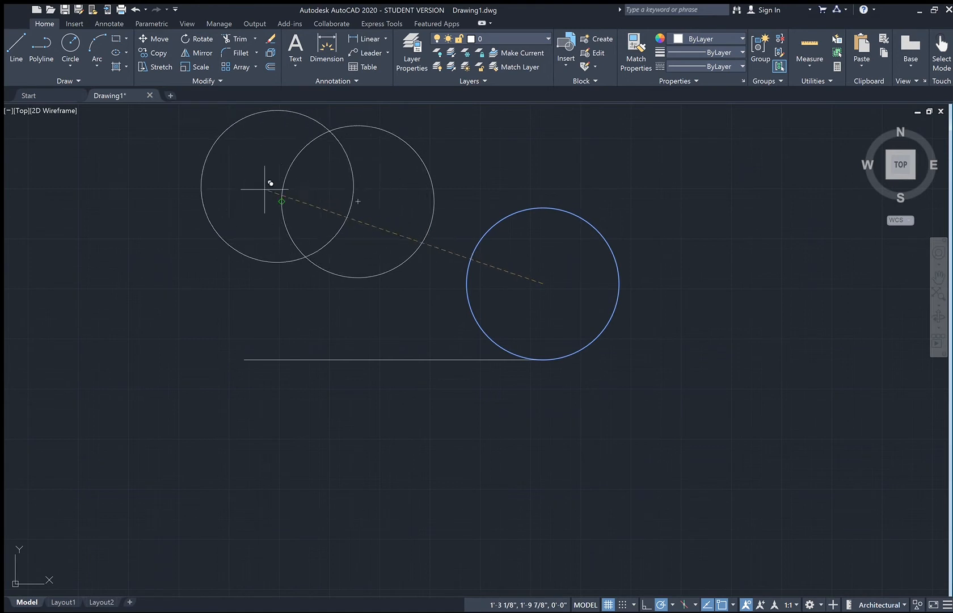
left_click(175, 236)
left_click(94, 432)
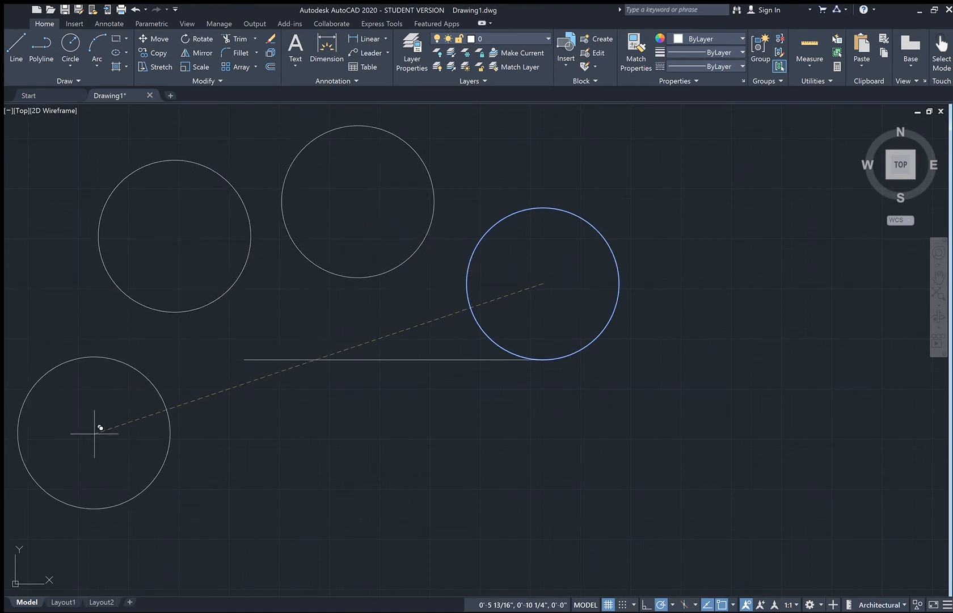
left_click(353, 462)
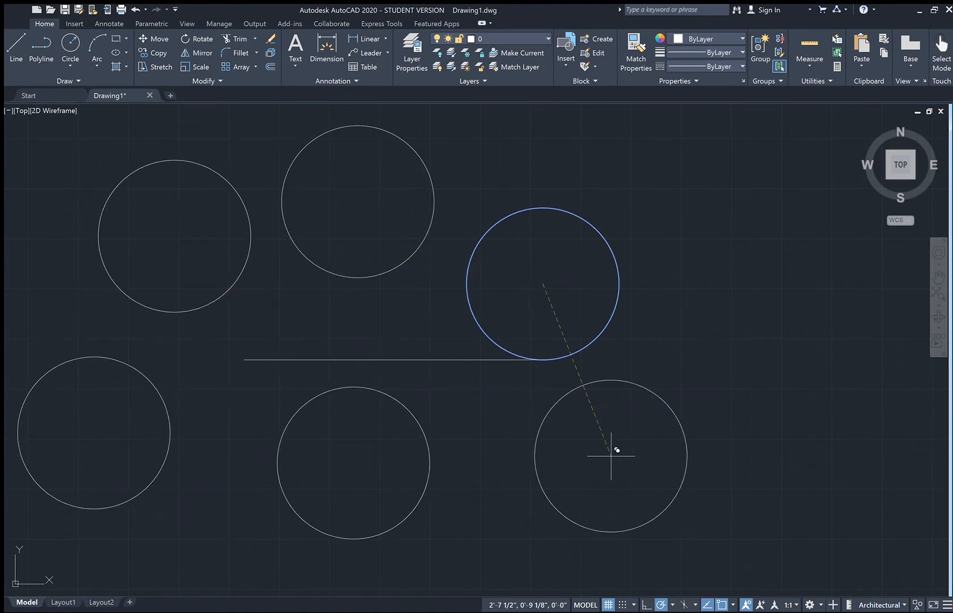
left_click(611, 456)
key("Escape")
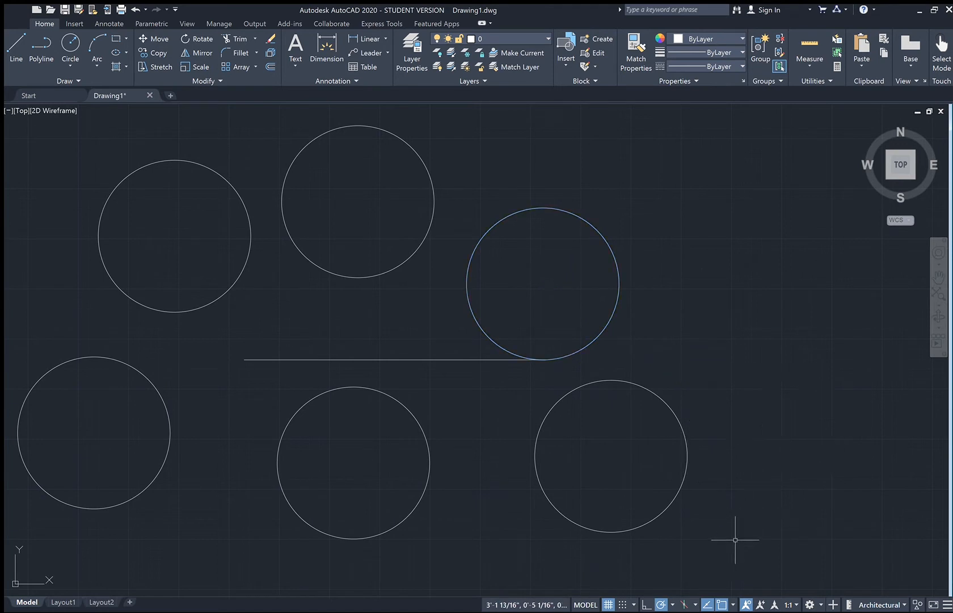
- Erase the original circle and four of its copies, keeping only the copy directly above the horizontal line
mouse_move(735, 539)
left_mouse_down()
mouse_move(709, 389)
mouse_move(504, 149)
left_mouse_up()
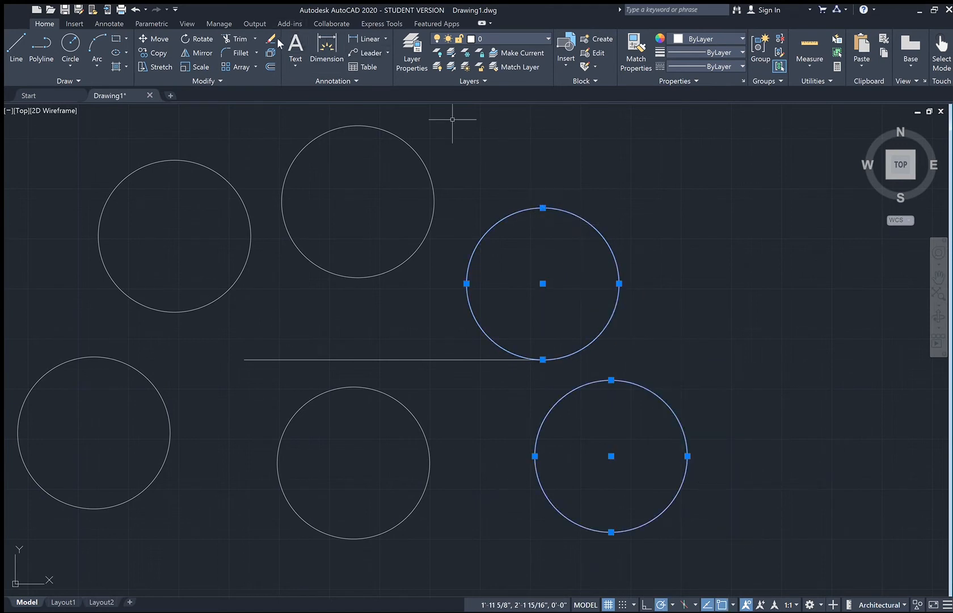
key("Delete")
mouse_move(250, 114)
left_mouse_down()
mouse_move(207, 180)
mouse_move(144, 394)
mouse_move(140, 385)
left_mouse_up()
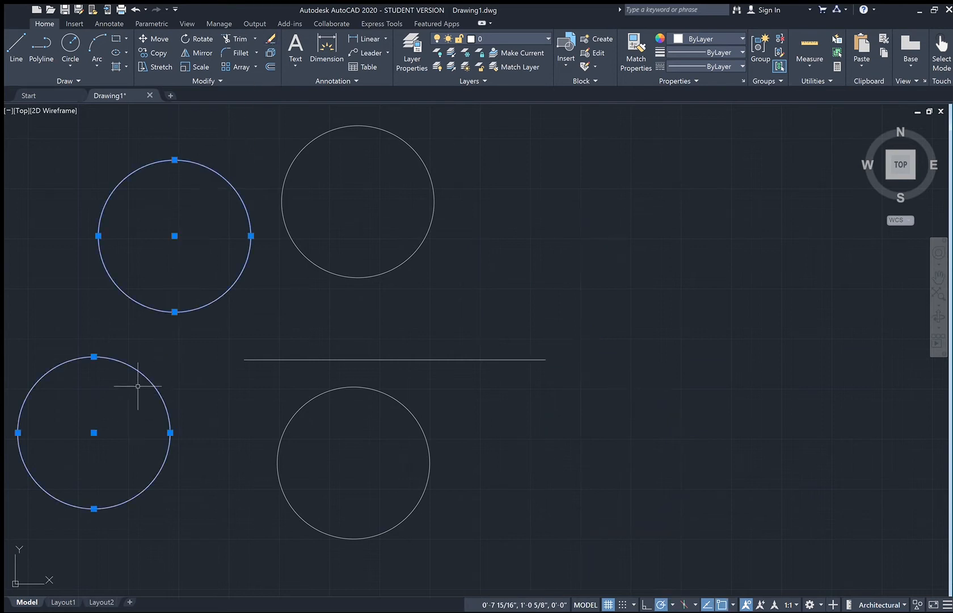
left_click(266, 38)
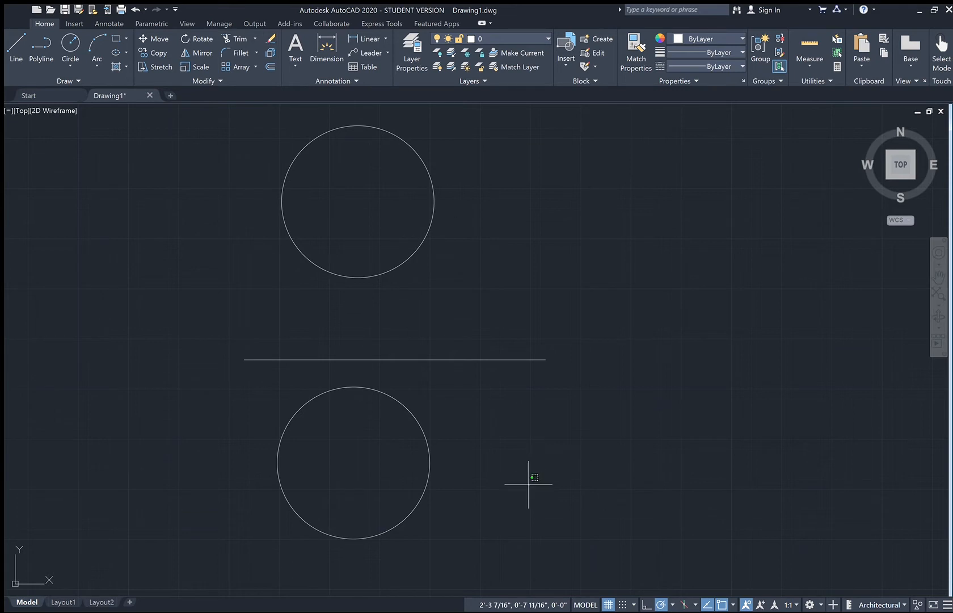
left_click_drag(527, 481, 288, 426)
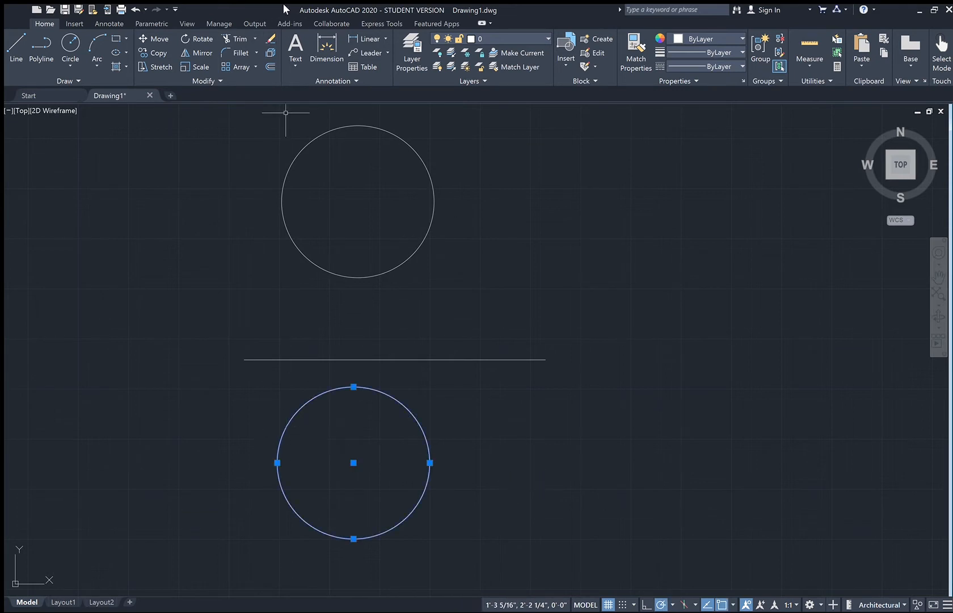
left_click(271, 38)
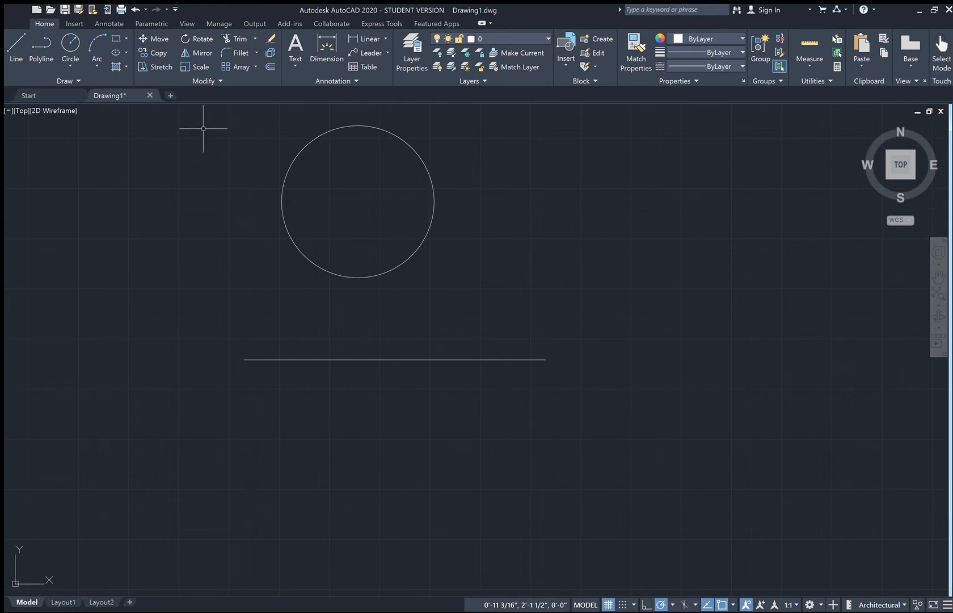
- Mirror the circle across a horizontal axis just above the line, erasing the source, and delete the mirrored circle
left_click(199, 52)
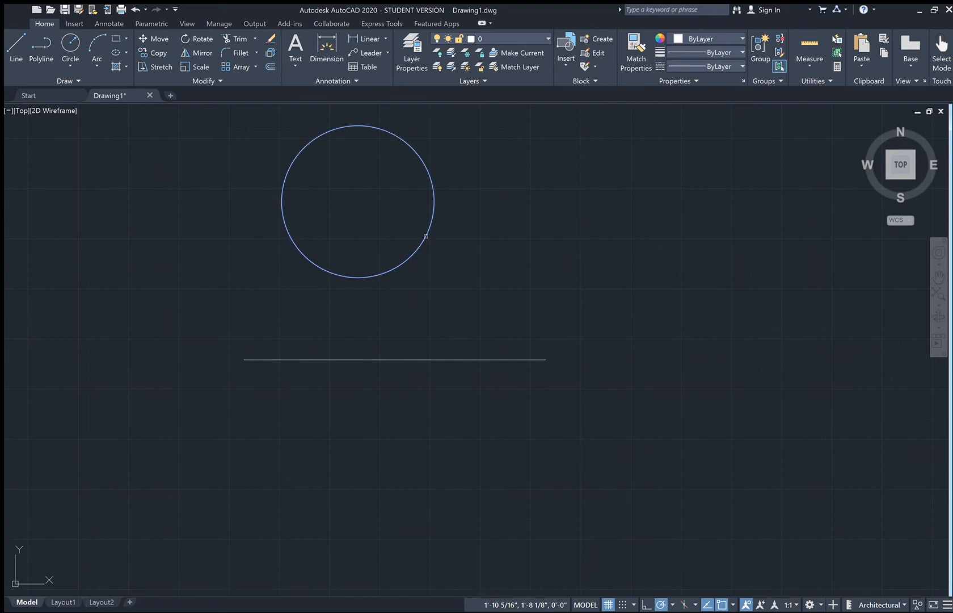
key("Return")
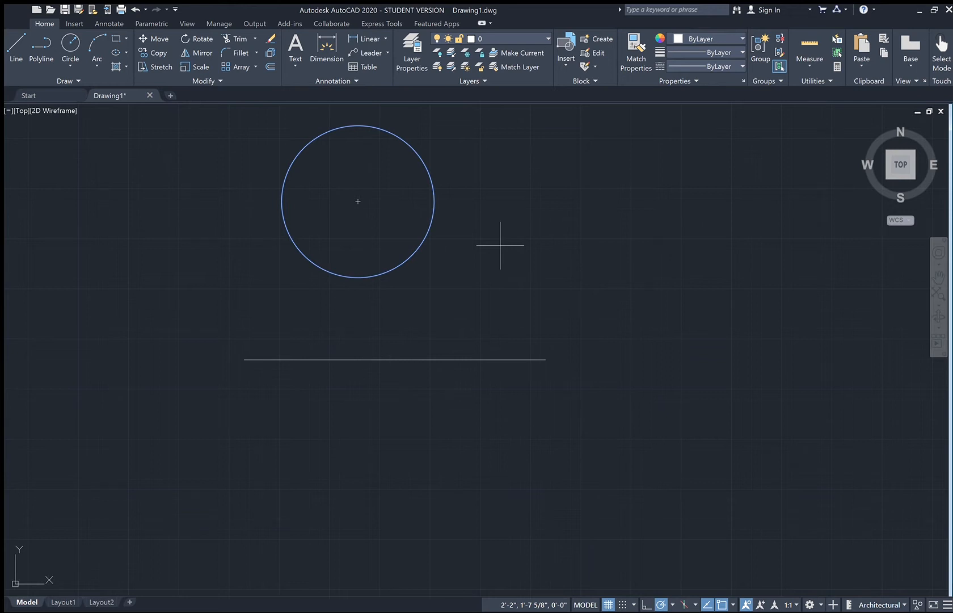
left_click(489, 312)
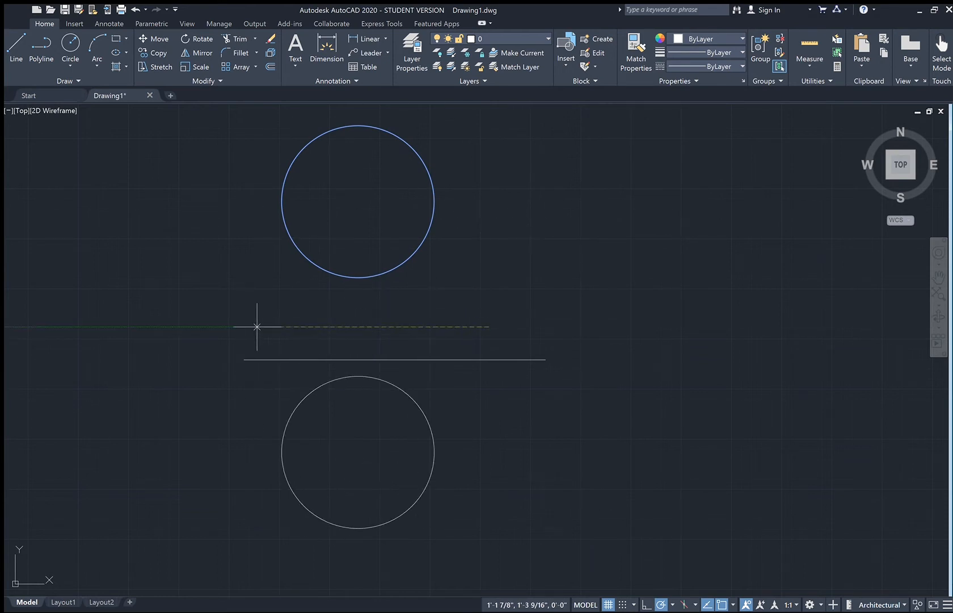
left_click(257, 326)
type("y")
key("Return")
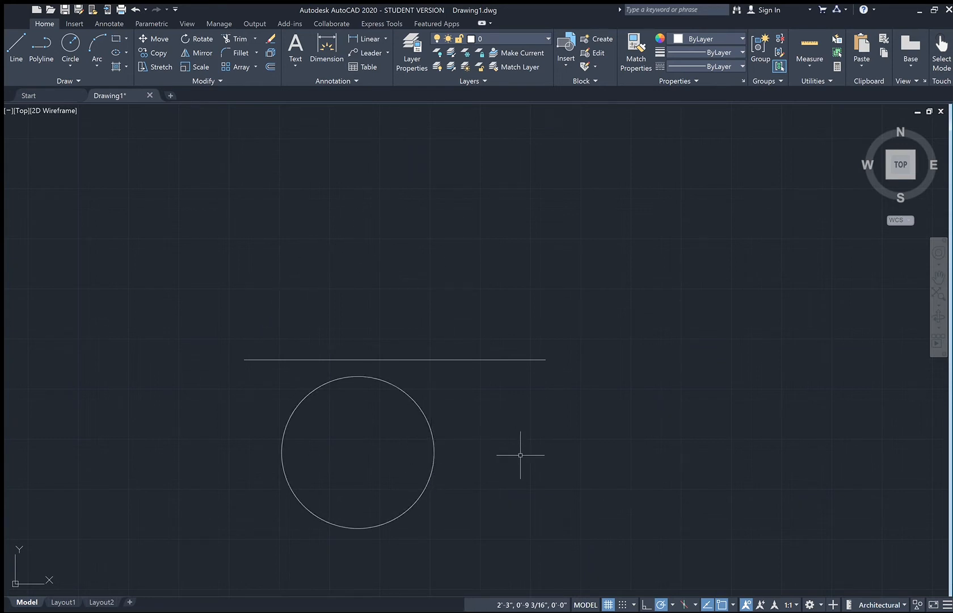
left_click_drag(521, 451, 291, 441)
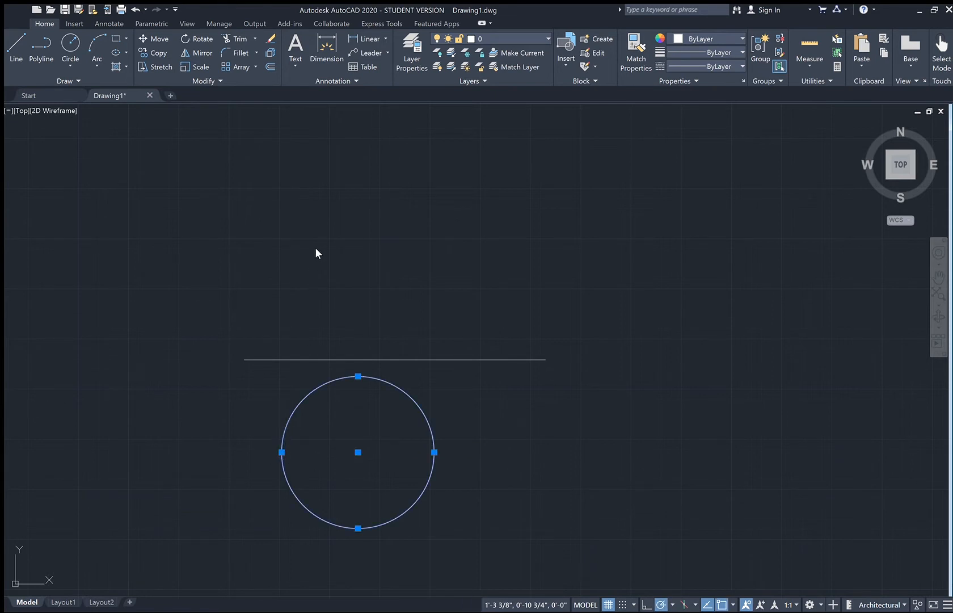
key("Delete")
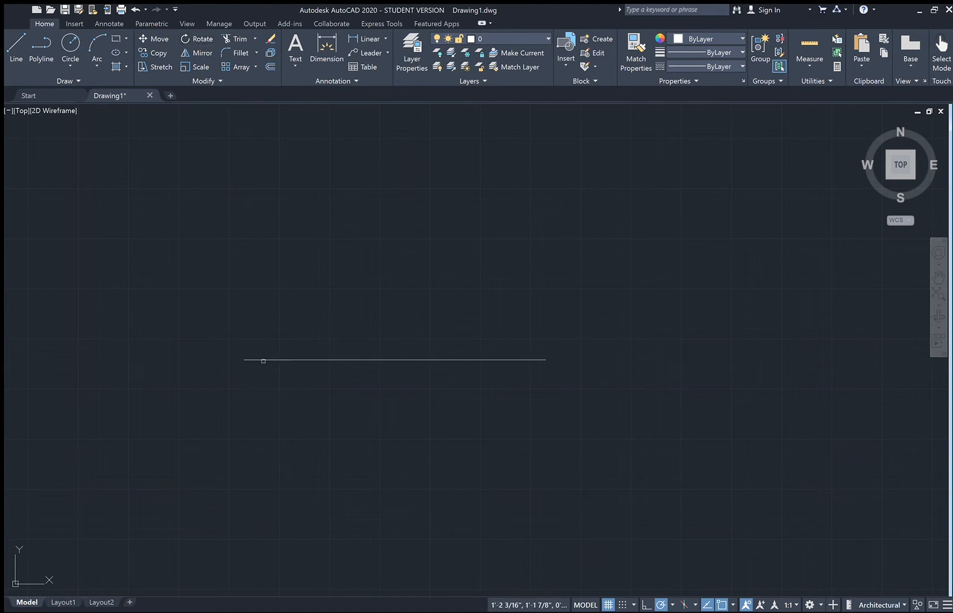
- Try to rotate the horizontal line about its left endpoint
left_click(266, 360)
key("Return")
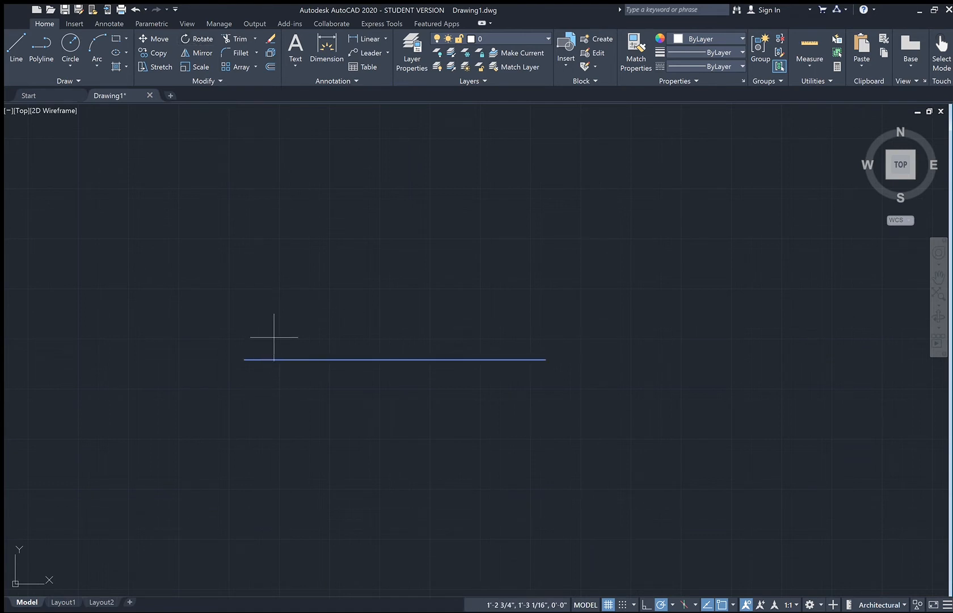
left_click(244, 360)
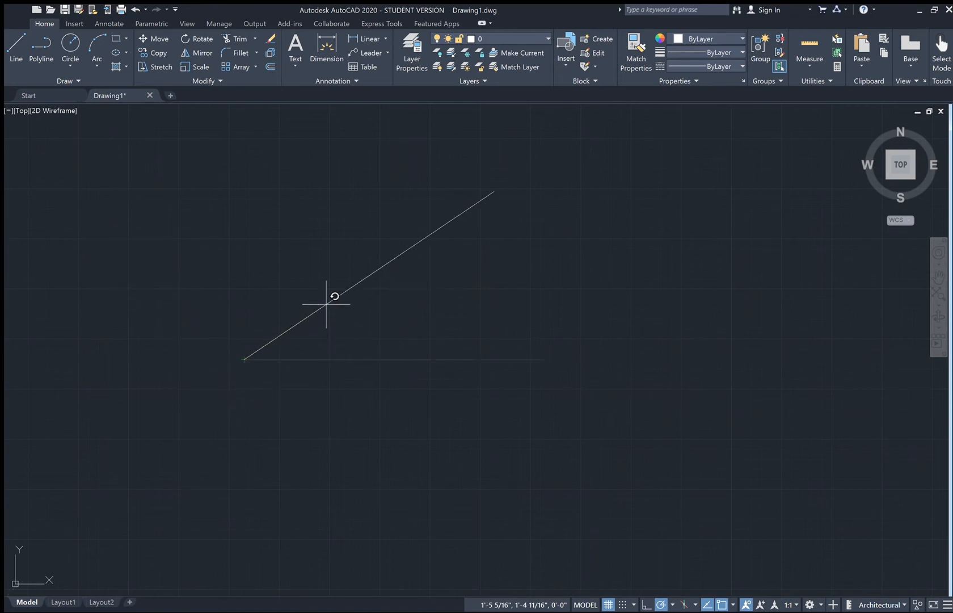
key("Escape")
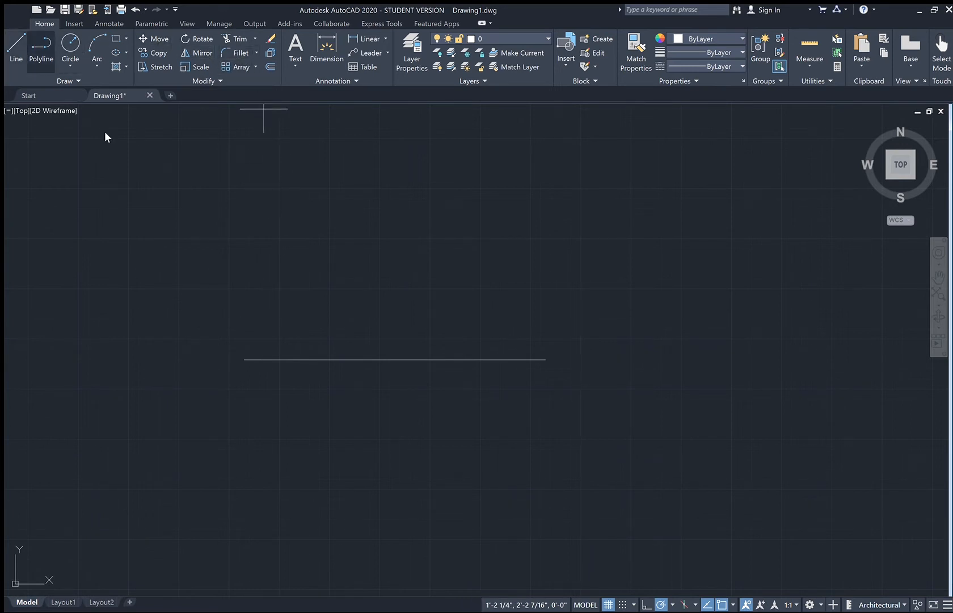
- Draw a vertical line straight up from the horizontal line's right endpoint
left_click(546, 359)
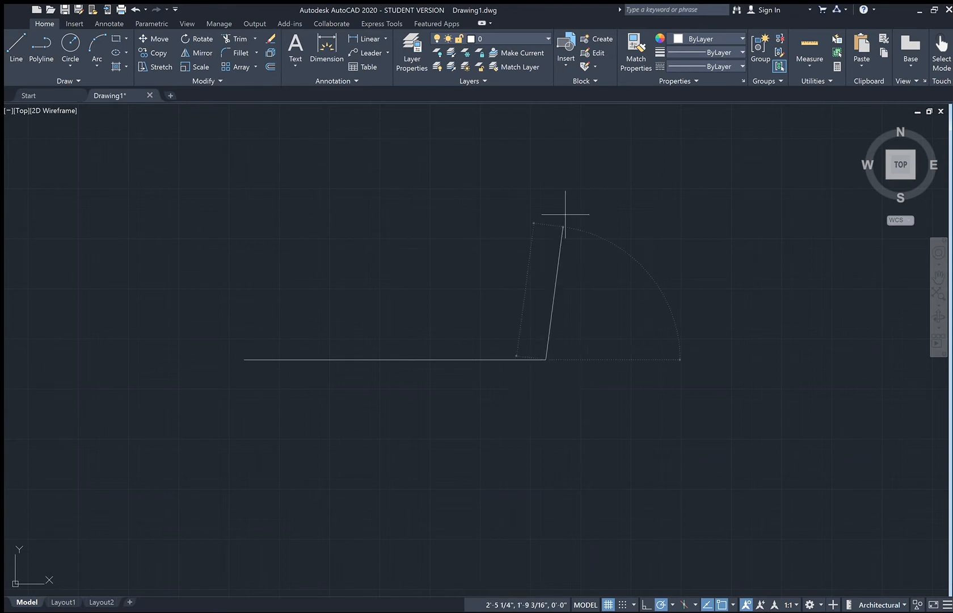
left_click(546, 187)
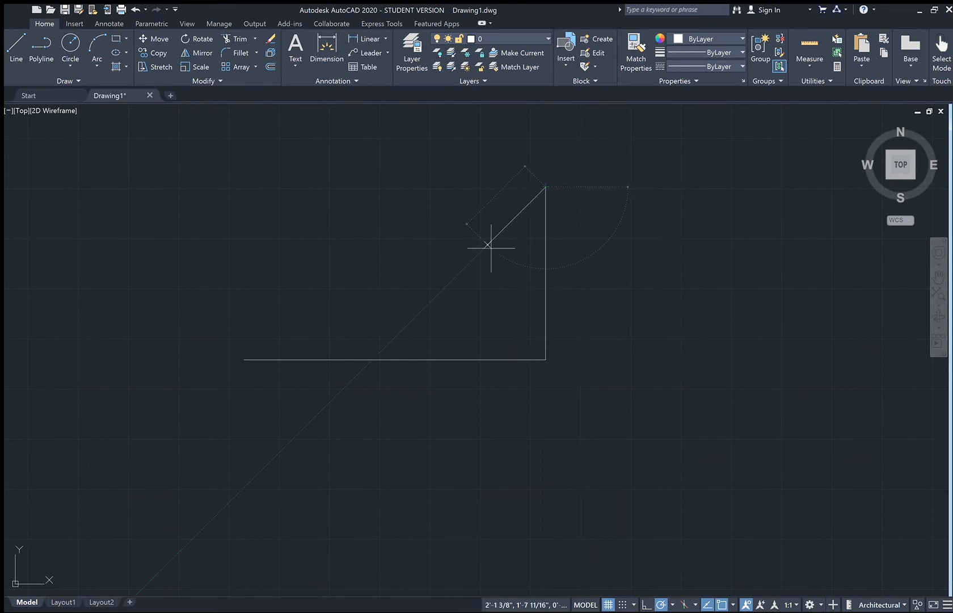
key("Return")
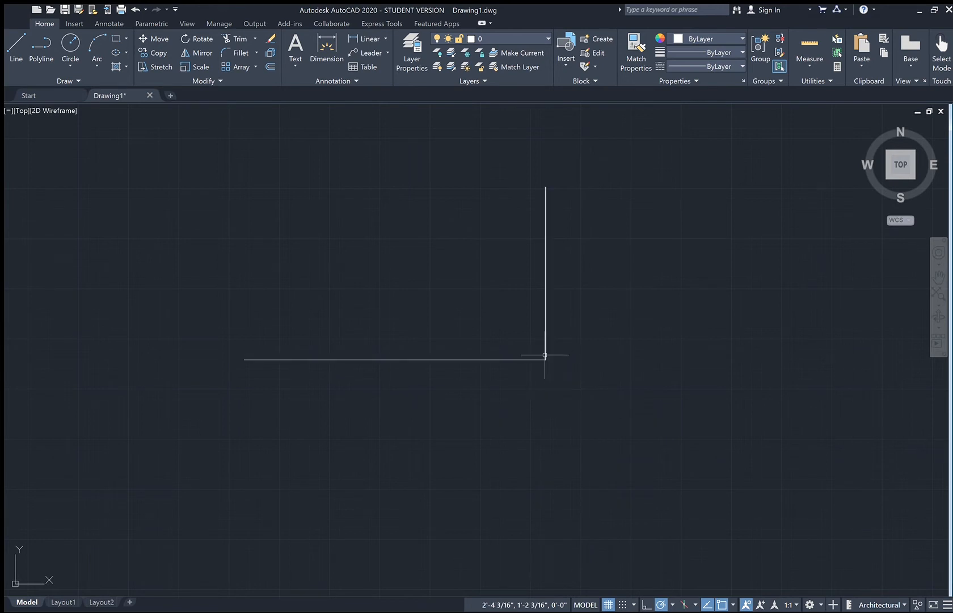
- Fillet the corner between the vertical line and the horizontal line into a rounded corner
left_click(231, 51)
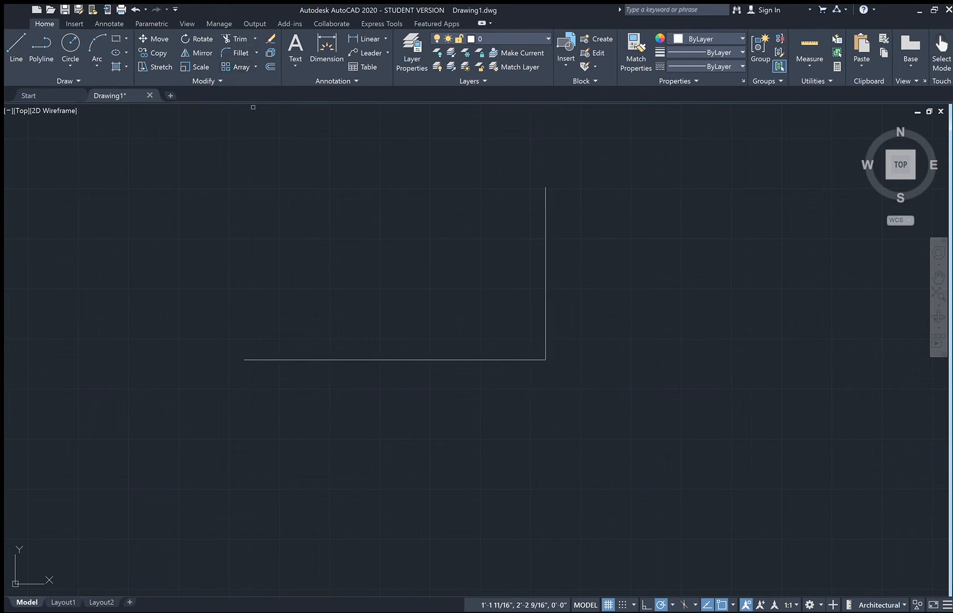
left_click(545, 295)
left_click(455, 359)
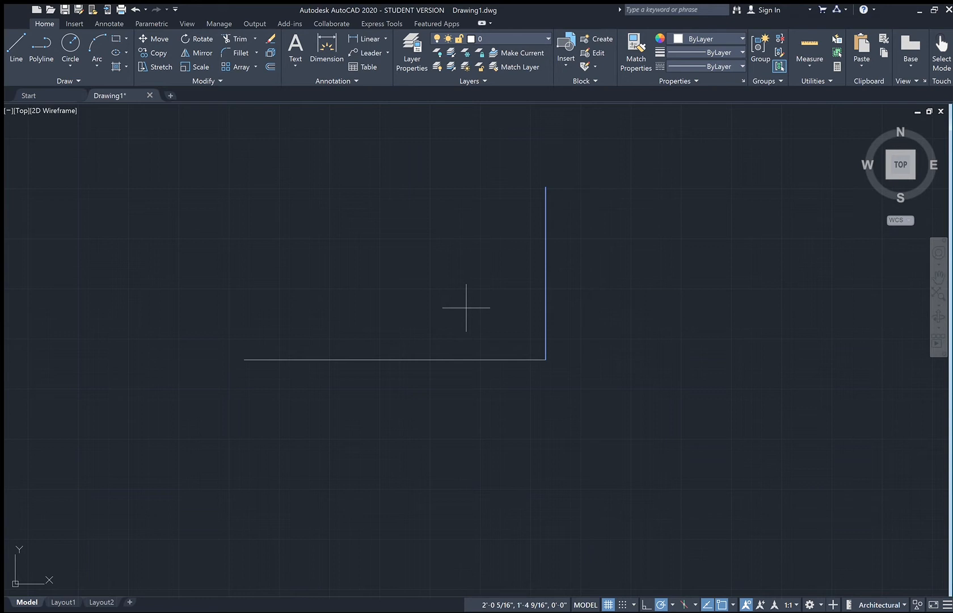
key("Return")
left_click(465, 360)
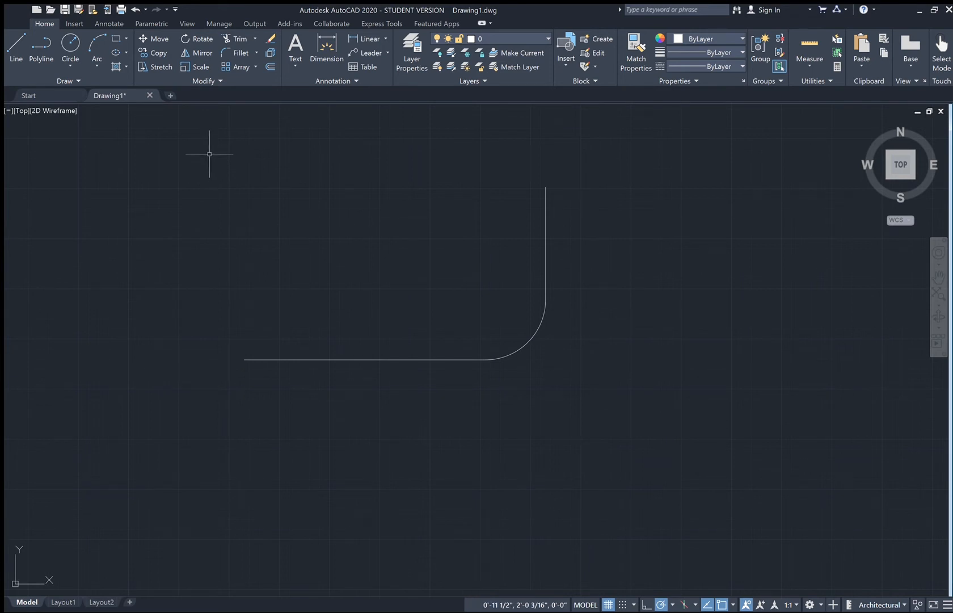
- Offset the horizontal line upward and the vertical line to its left, keeping the default offset distance
left_click(263, 66)
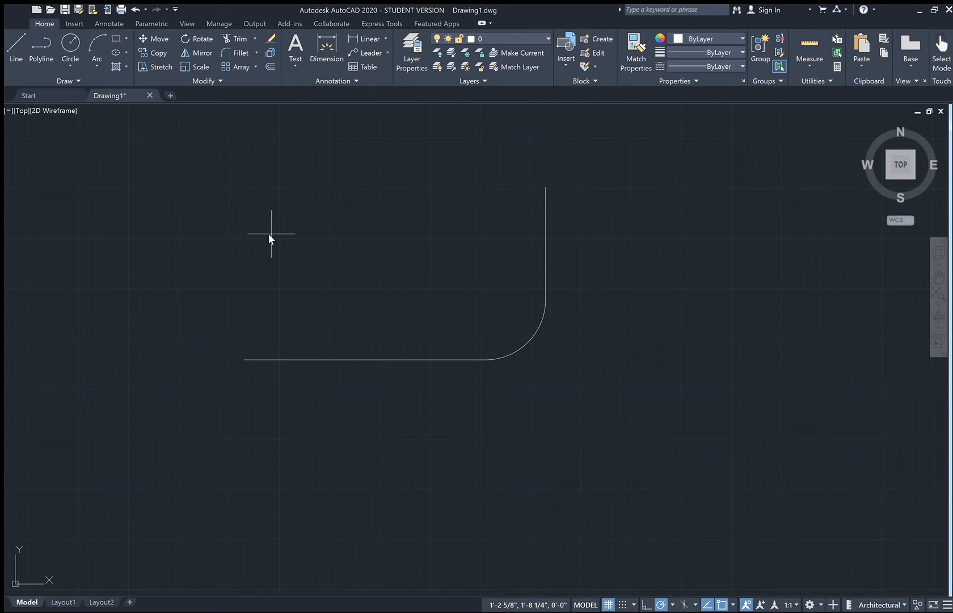
key("Return")
left_click(316, 360)
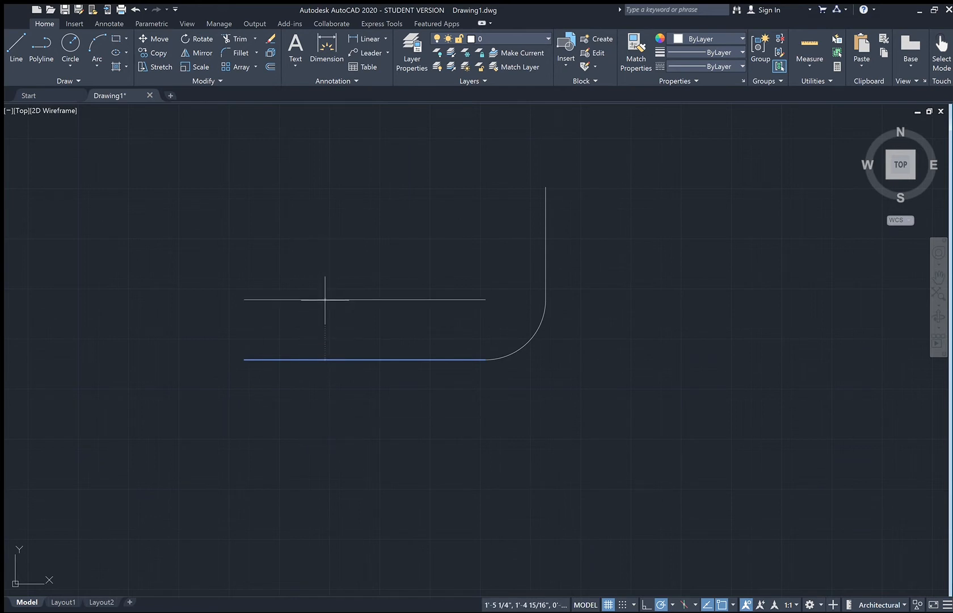
left_click(327, 280)
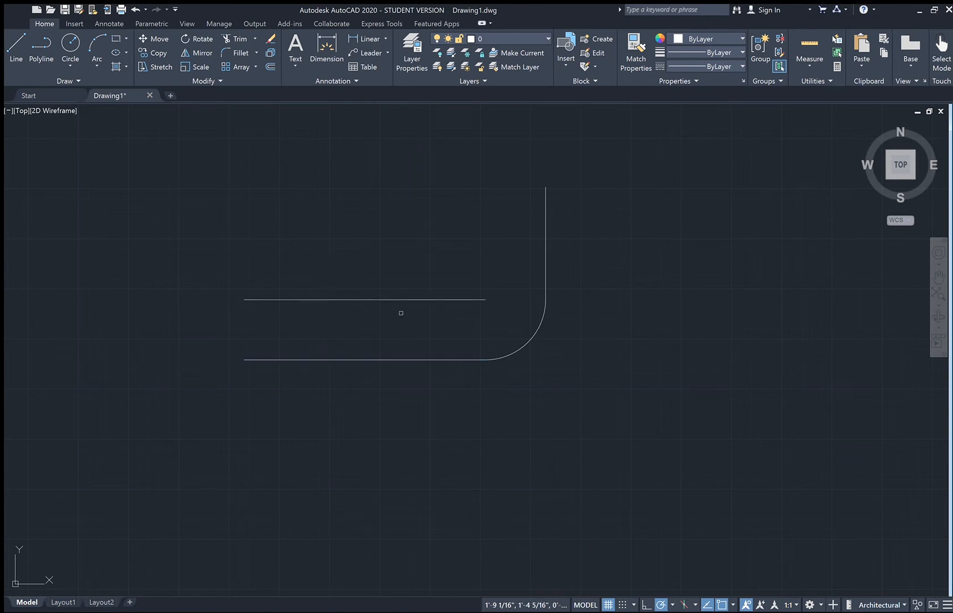
left_click(546, 212)
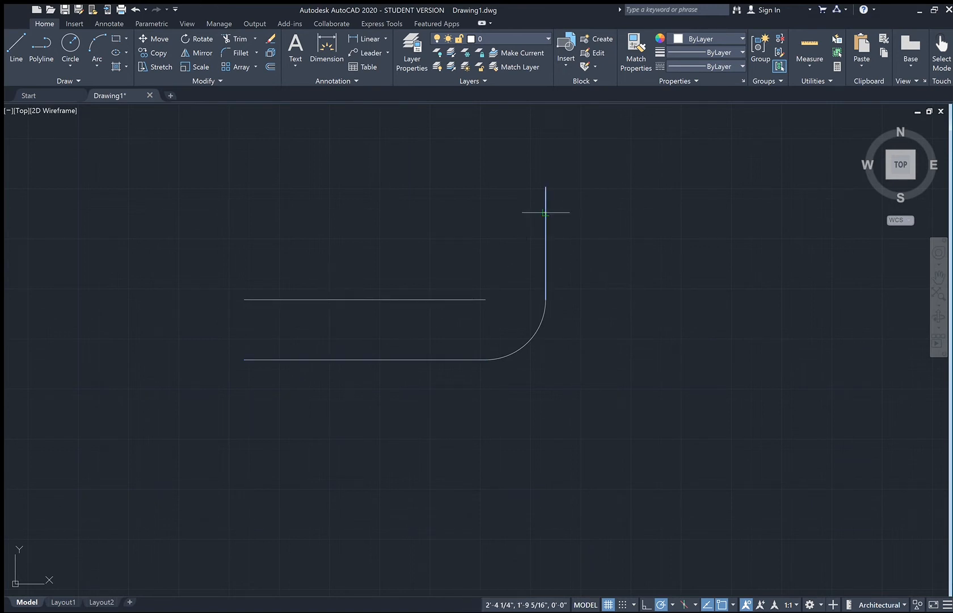
left_click(521, 209)
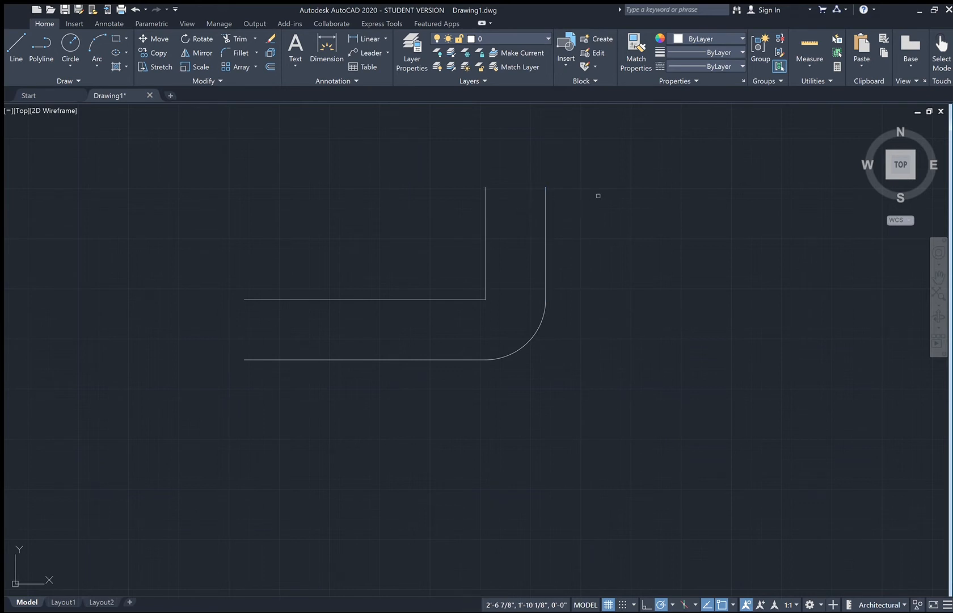
key("Escape")
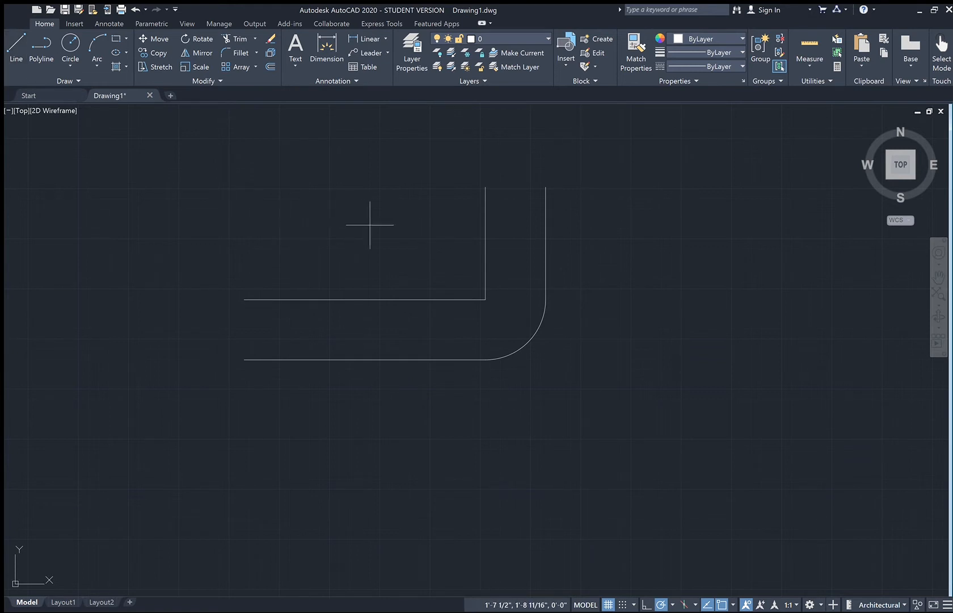
- Draw a vertical line crossing both parallel horizontal lines to the left of the inner corner
left_click(422, 248)
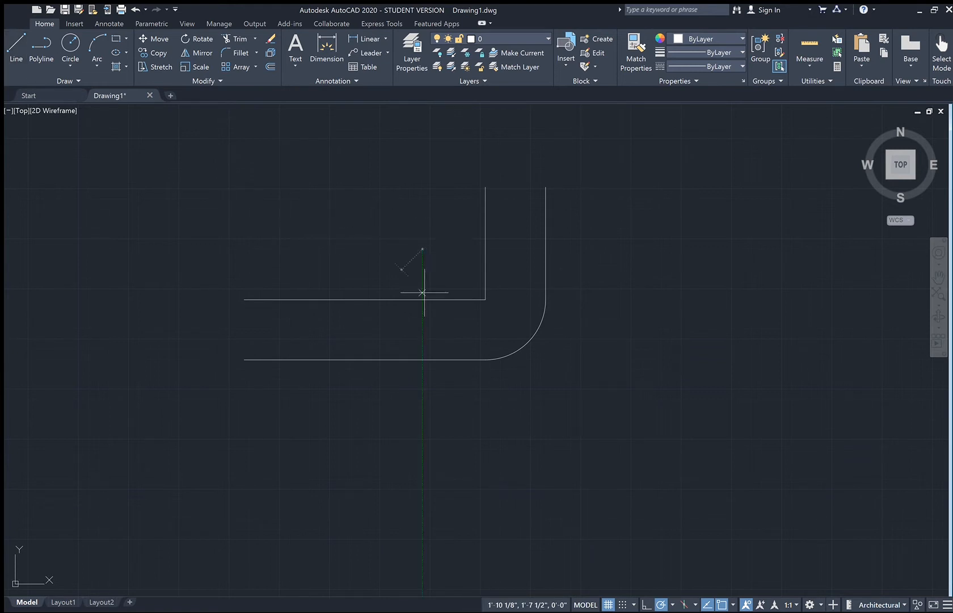
left_click(422, 417)
key("Escape")
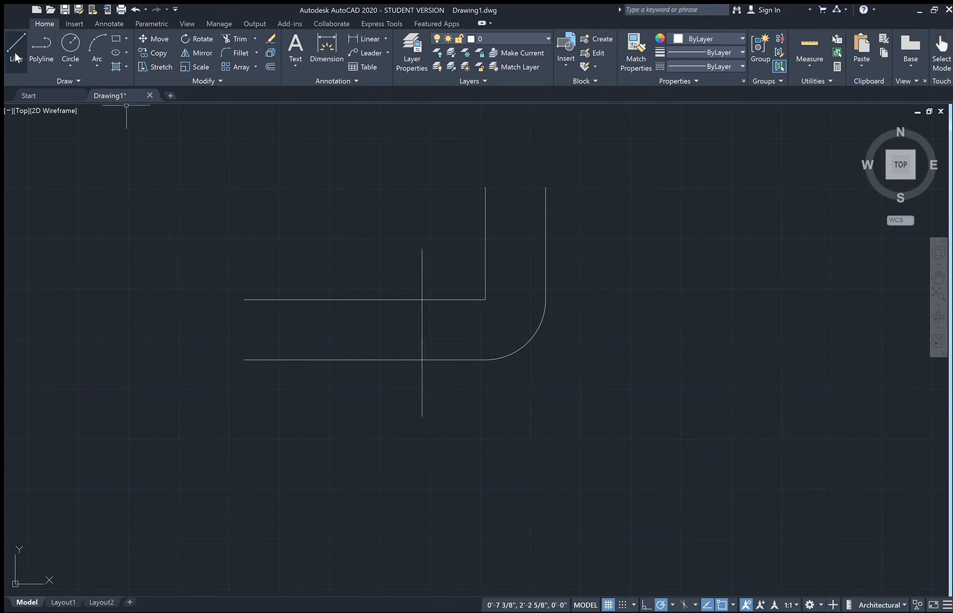
- Trim the crossing vertical line between the two horizontal lines, using both horizontals as cutting edges
left_click(229, 38)
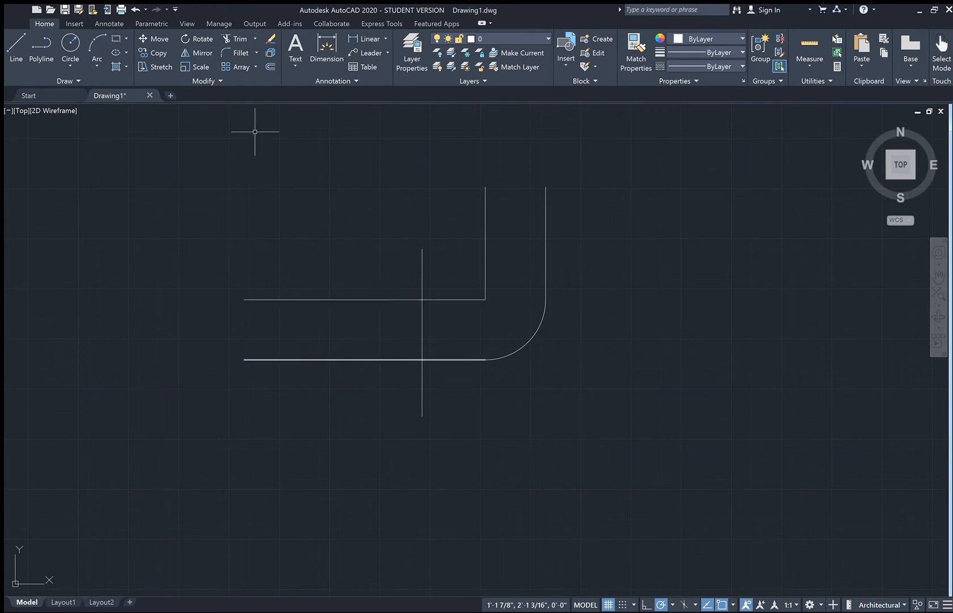
left_click(237, 42)
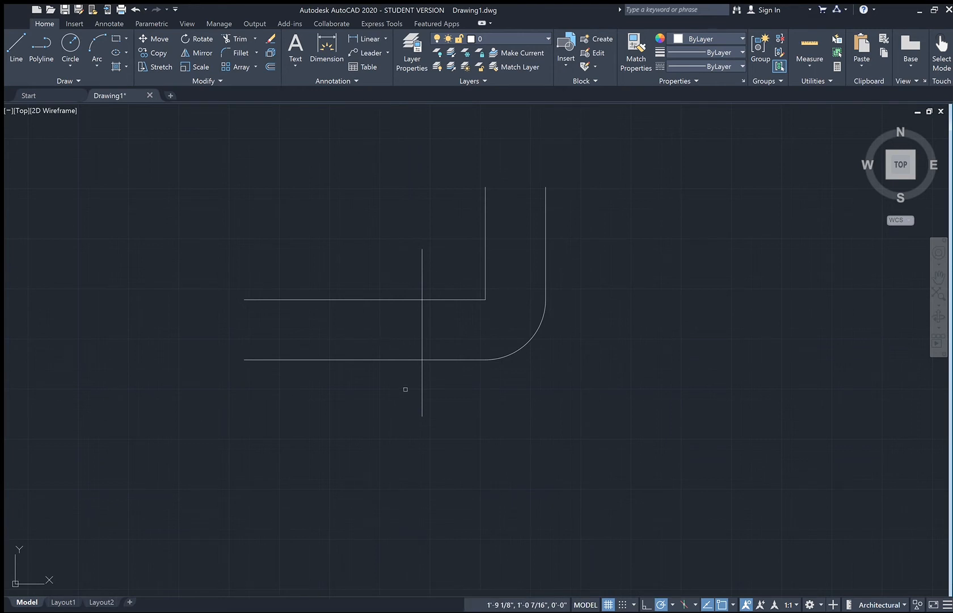
left_click(362, 301)
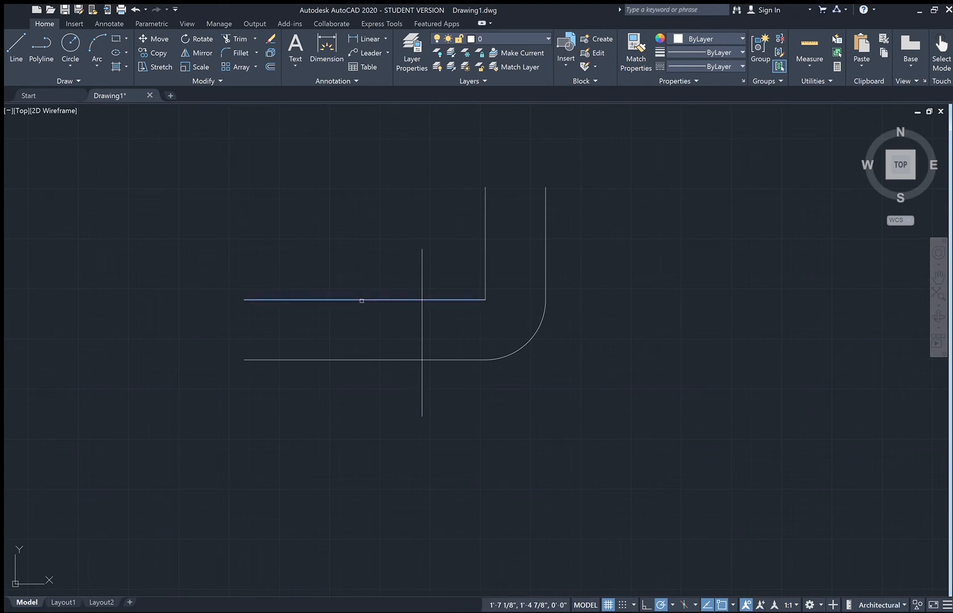
left_click(362, 358)
left_click(422, 319)
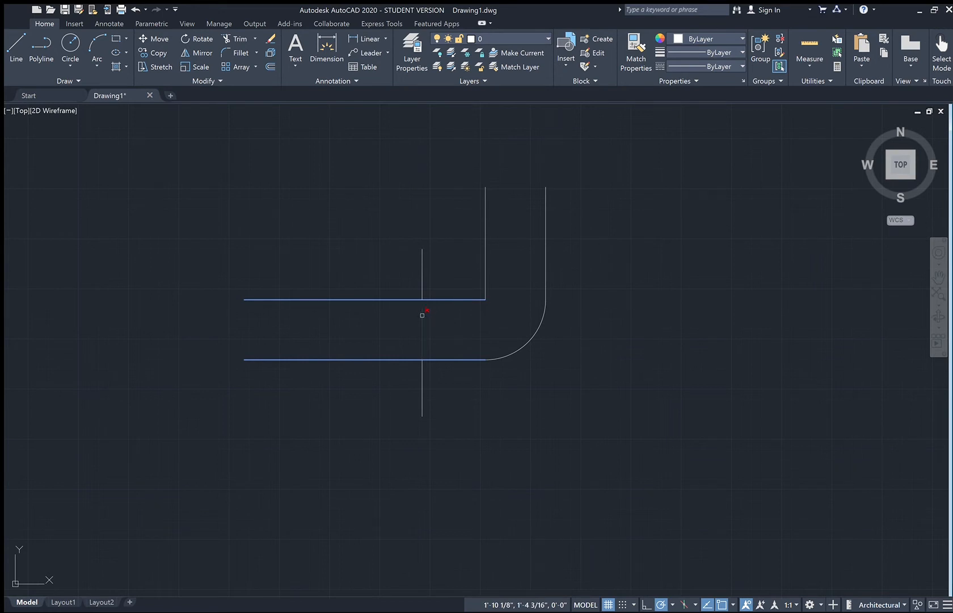
left_click(422, 317)
key("Return")
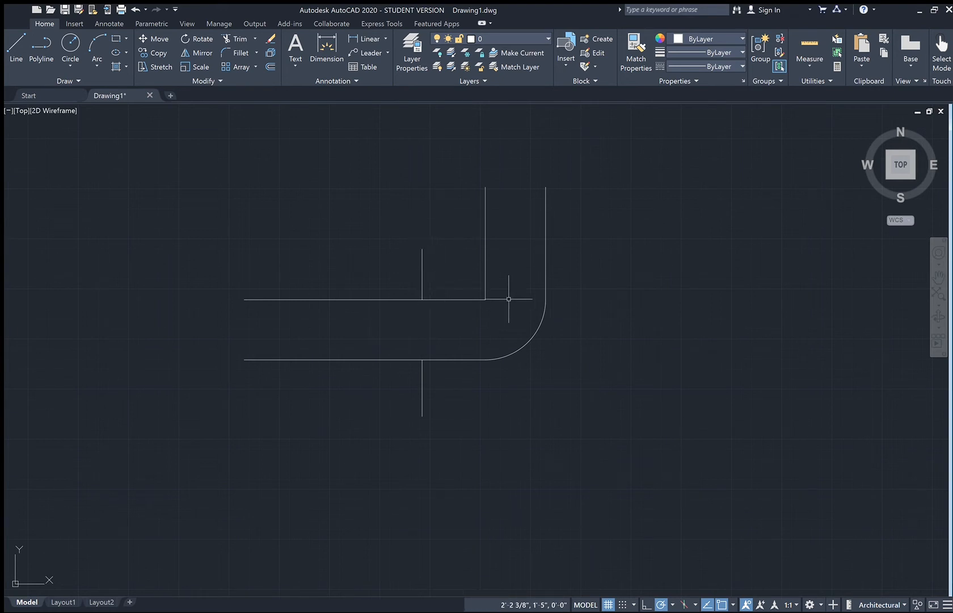
- Draw a zigzag of three connected diagonal lines that cross both horizontal lines
left_click(32, 61)
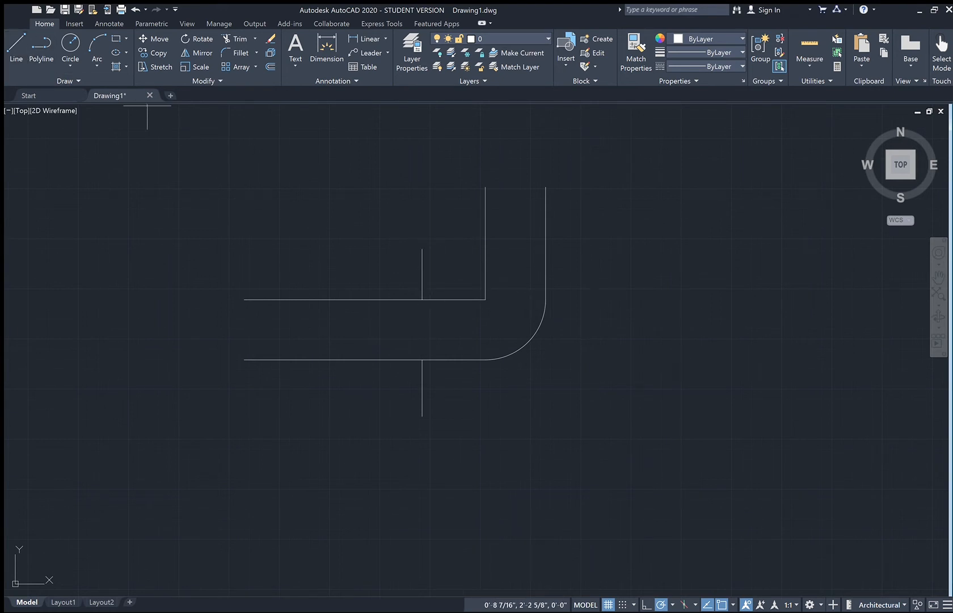
left_click(596, 201)
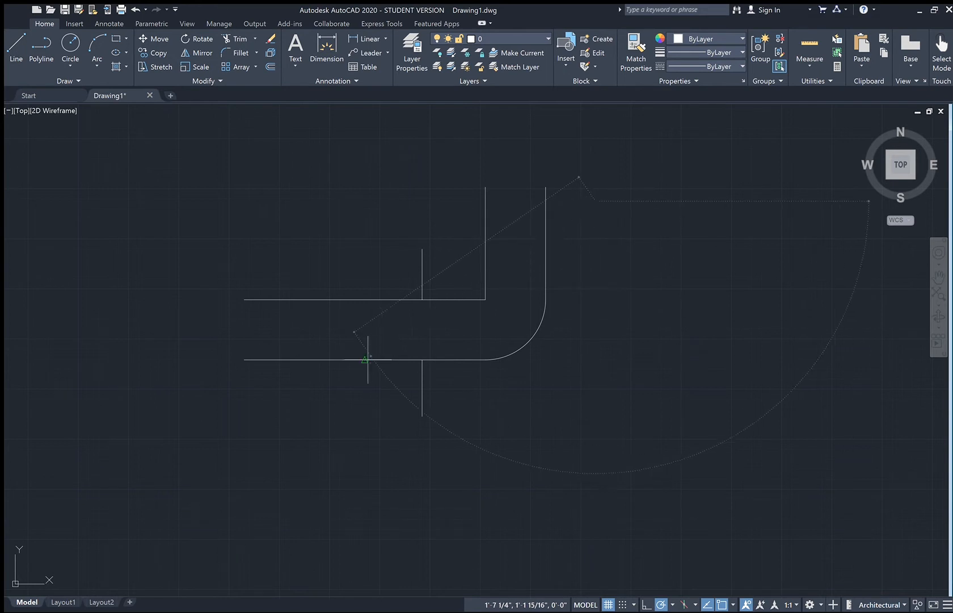
left_click(317, 399)
left_click(364, 215)
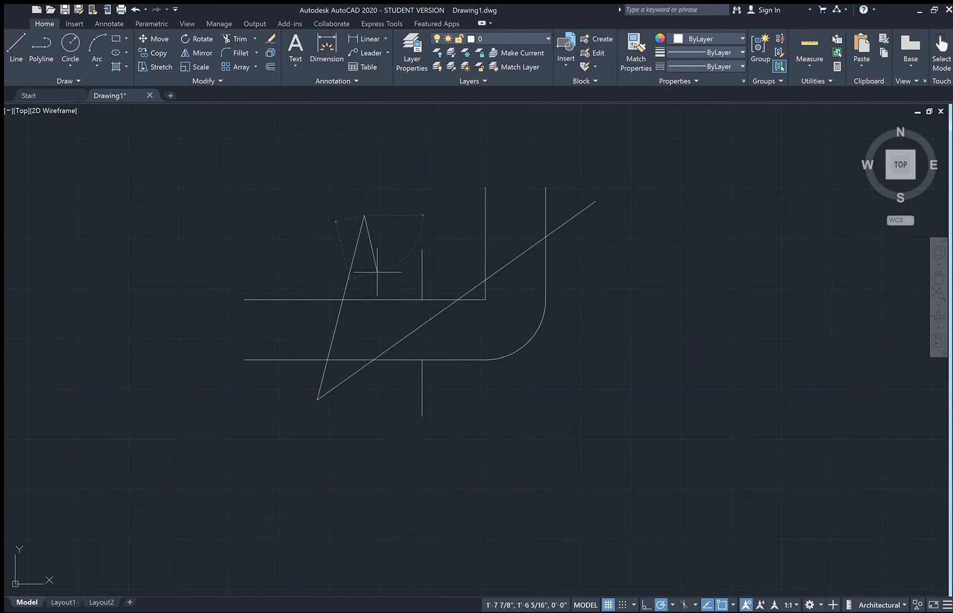
left_click(476, 421)
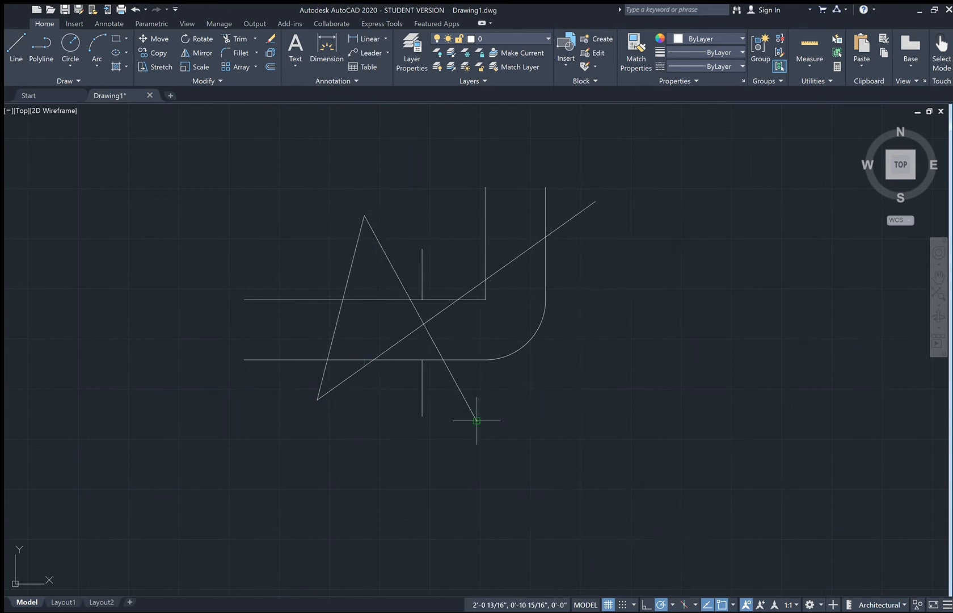
key("Return")
- Trim the zigzag's diagonal lines between the two horizontal lines, using both horizontals as cutting edges
left_click(296, 299)
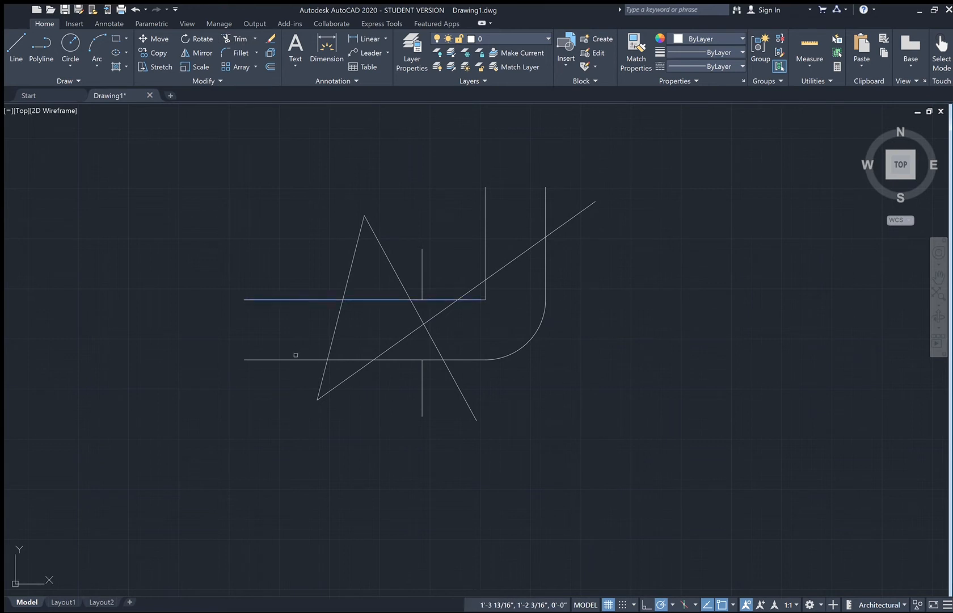
left_click(294, 360)
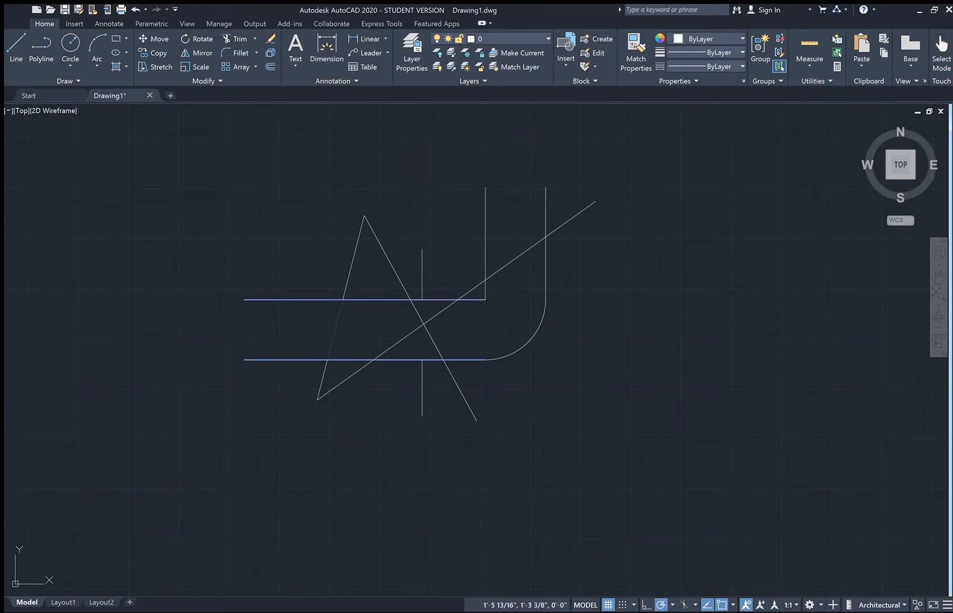
left_click(335, 329)
left_click(421, 325)
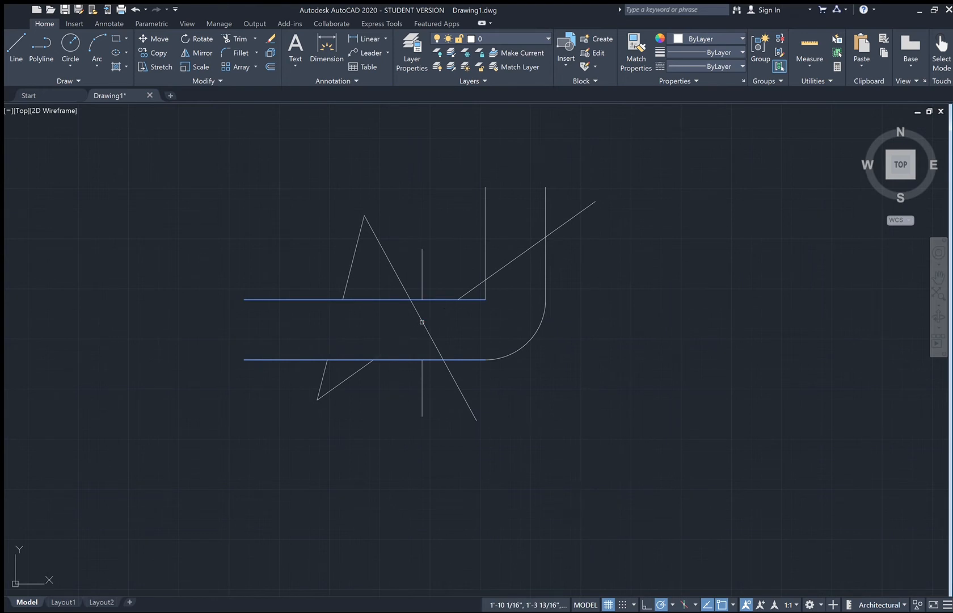
key("Escape")
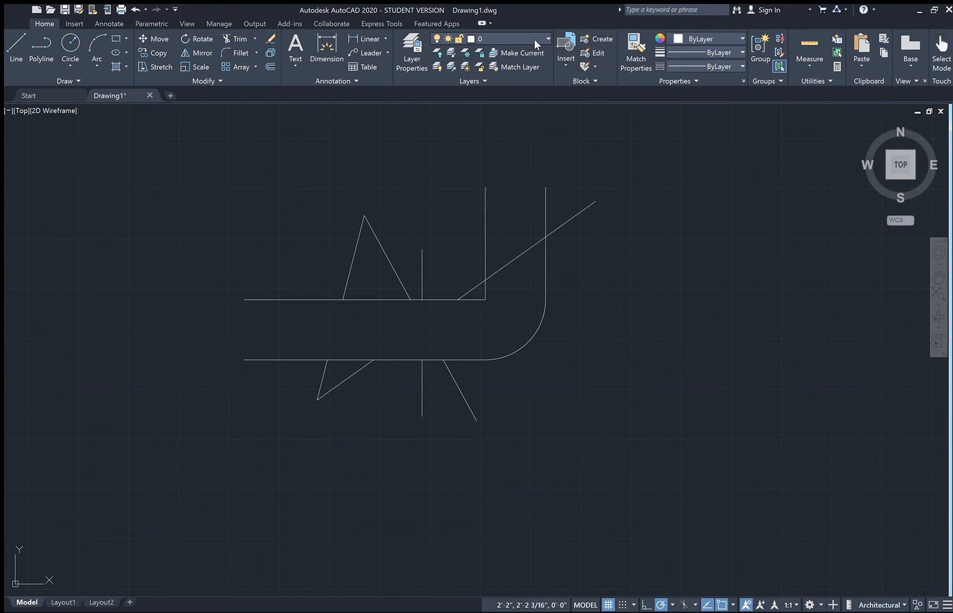
- Create a red dash-dot layer Apples, a yellow layer, and a green layer Cantalope with a heavier lineweight
left_click(414, 61)
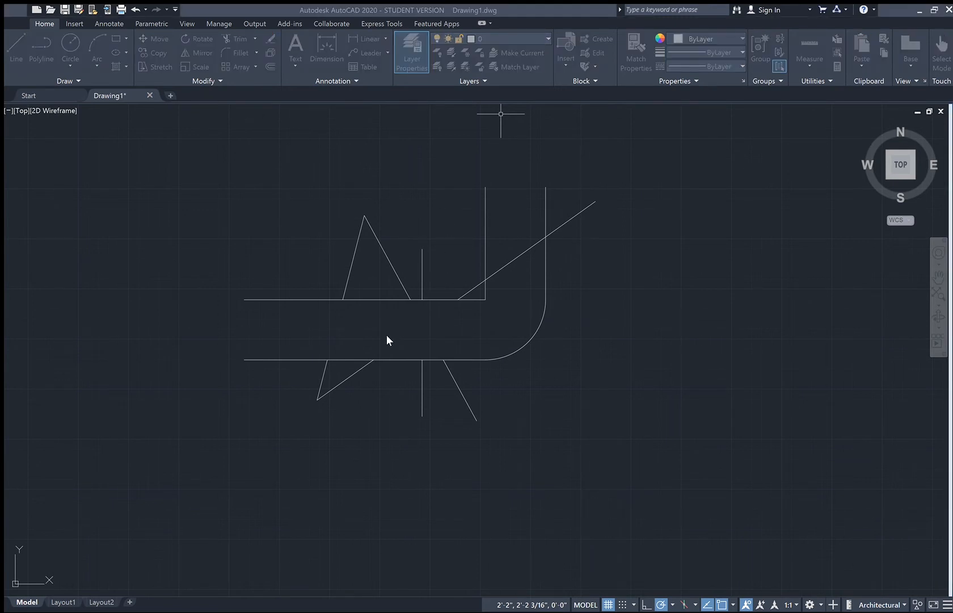
left_click(456, 402)
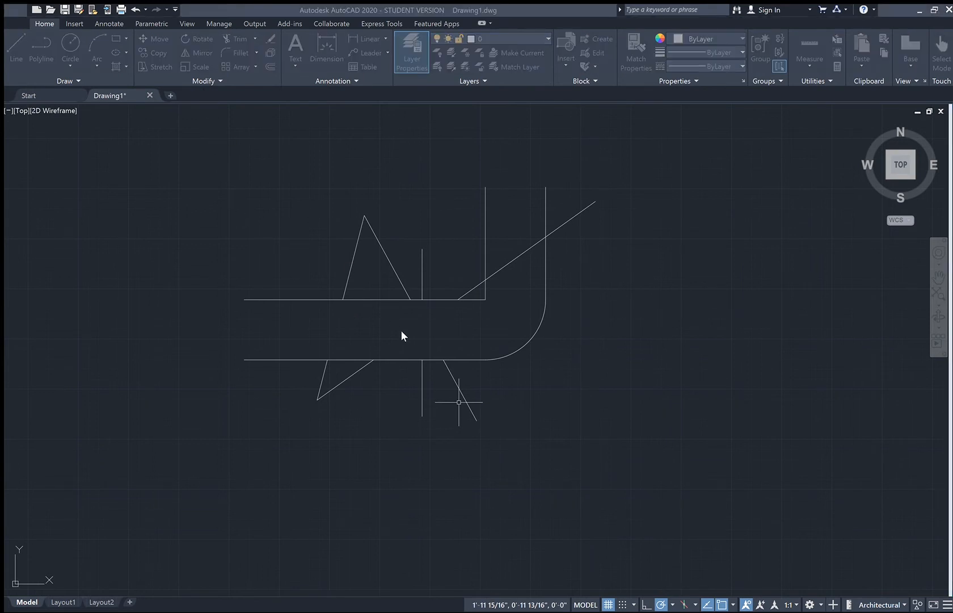
left_click(451, 400)
left_click(469, 402)
left_click(603, 254)
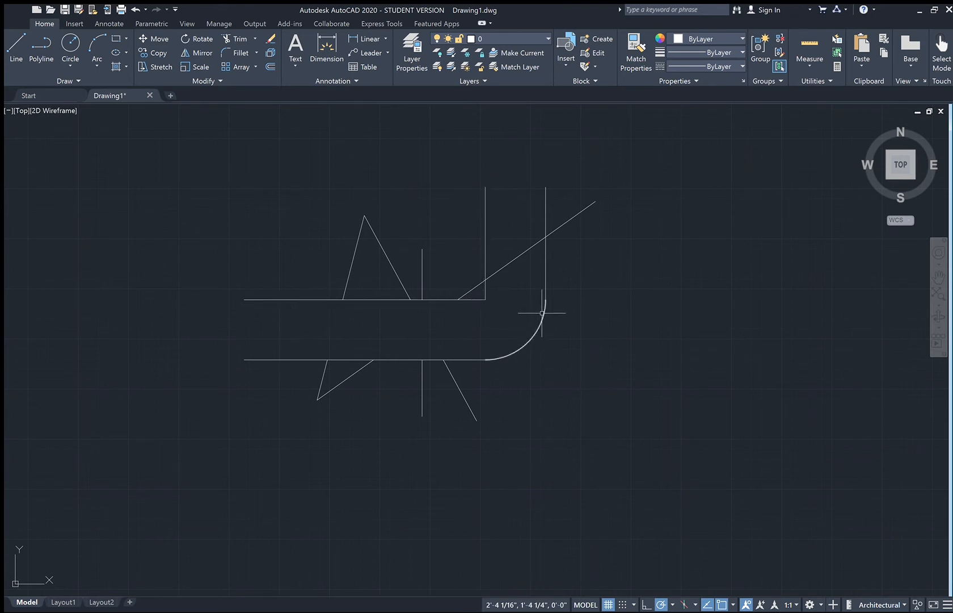
- Assign the two vertical lines, the two horizontal lines and the corner arc to the Apples layer
left_click(544, 283)
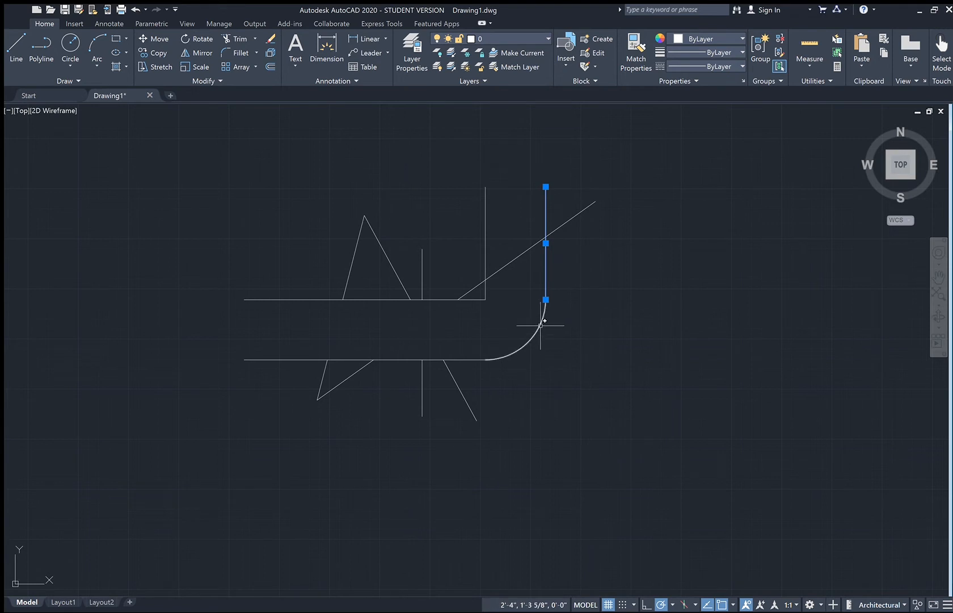
left_click(538, 331)
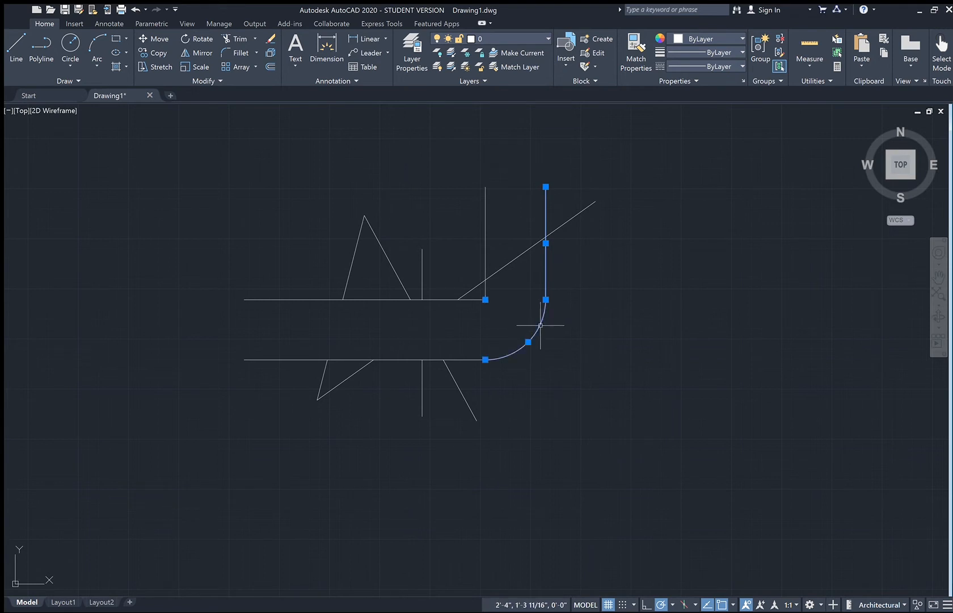
left_click(411, 358)
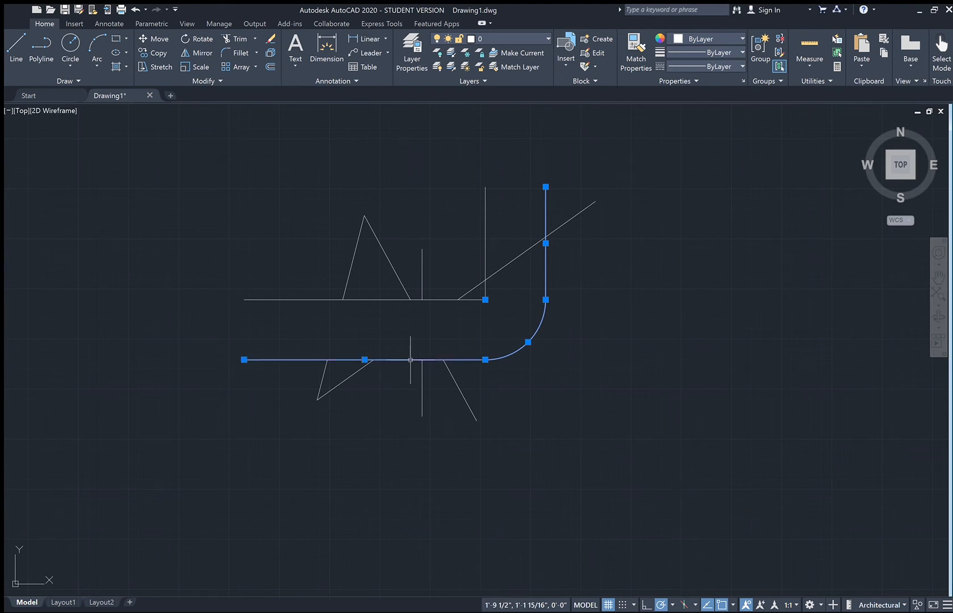
left_click(448, 299)
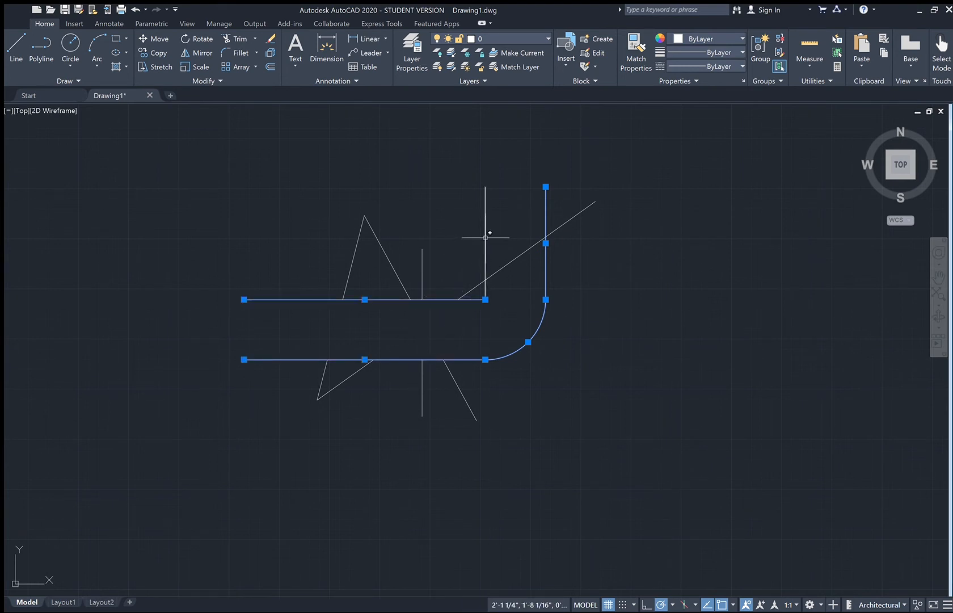
left_click(485, 239)
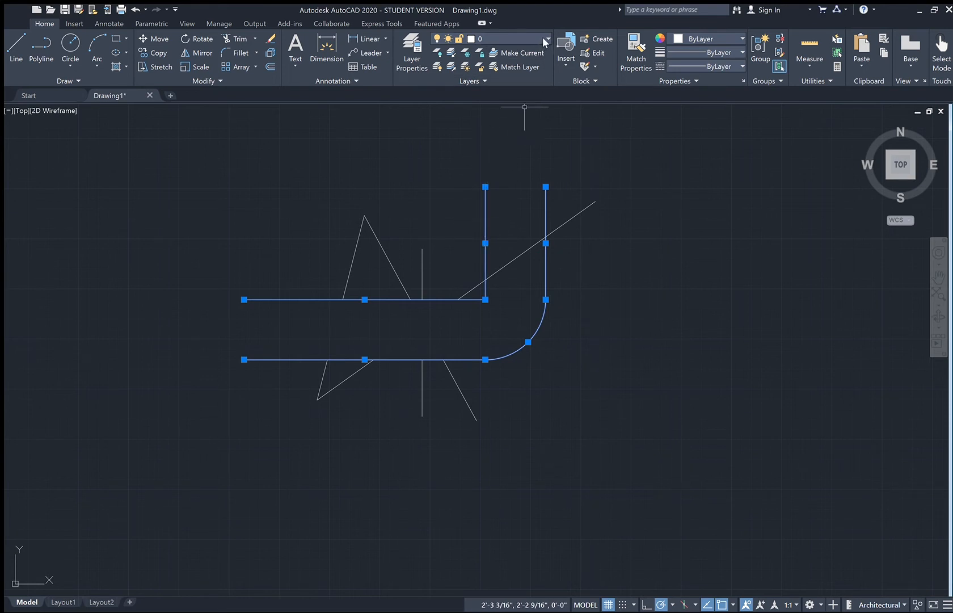
left_click(510, 67)
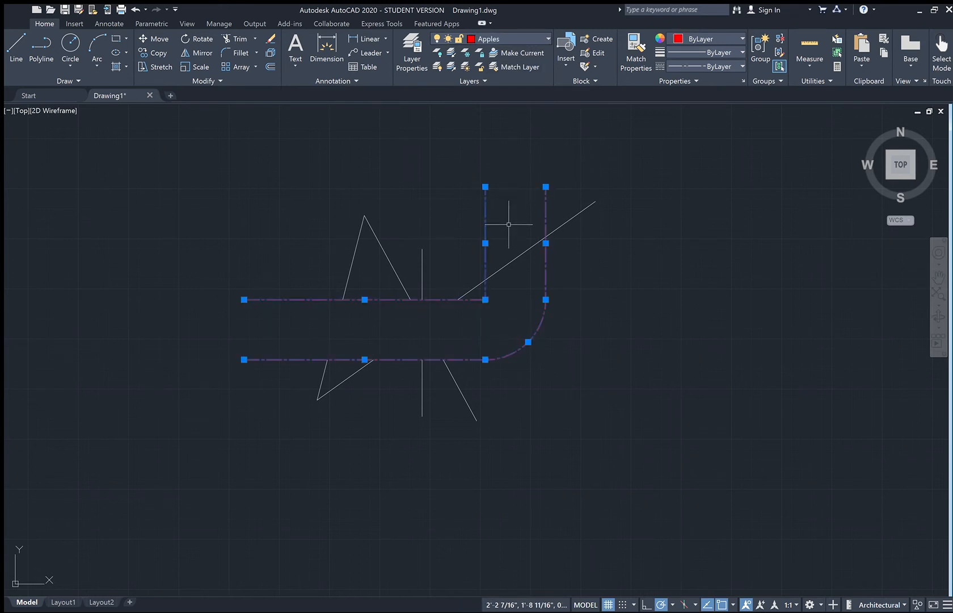
key("Escape")
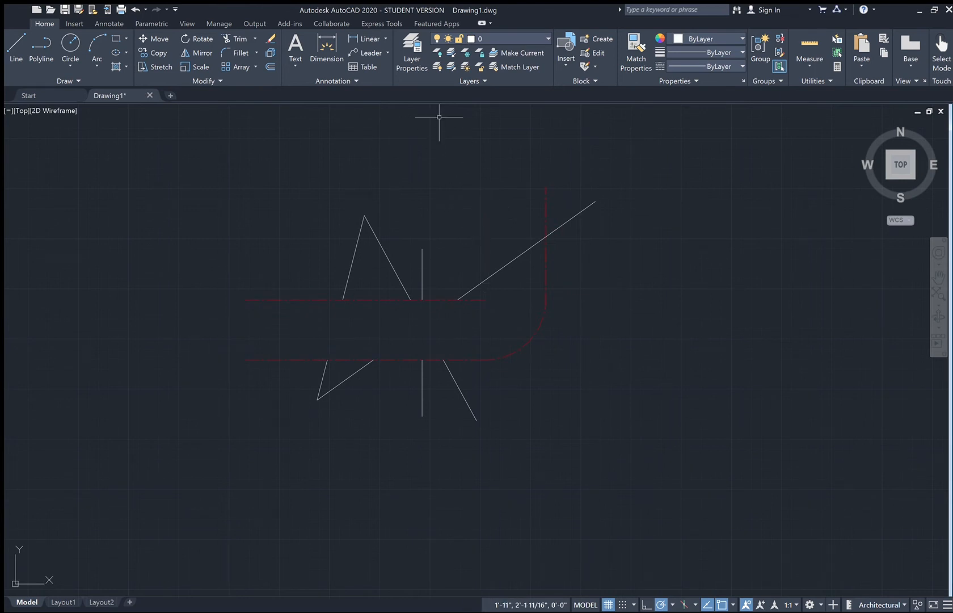
- Assign the long upper diagonal, its lower remnant and the short upper vertical line to the yellow layer
left_click(516, 256)
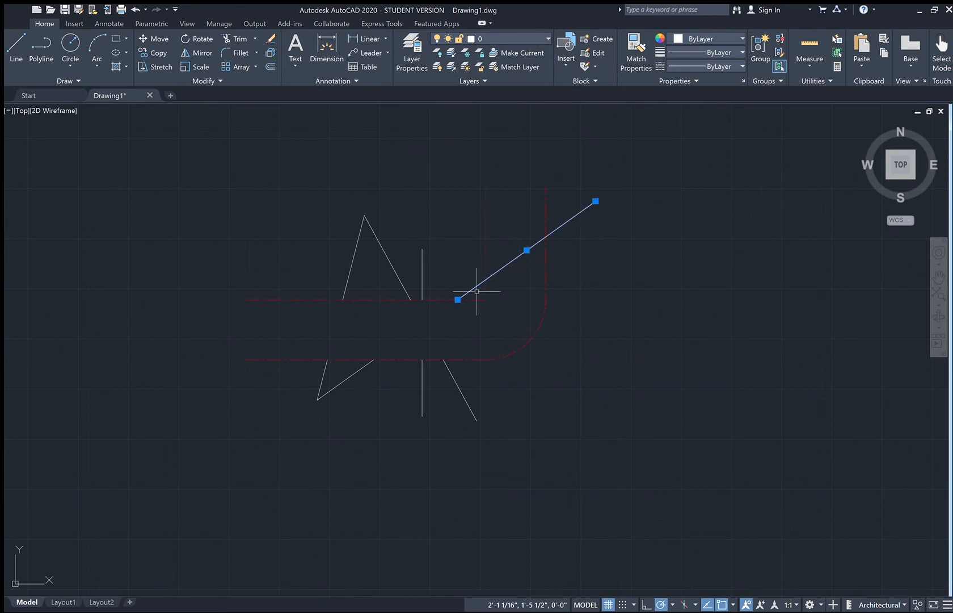
left_click(355, 374)
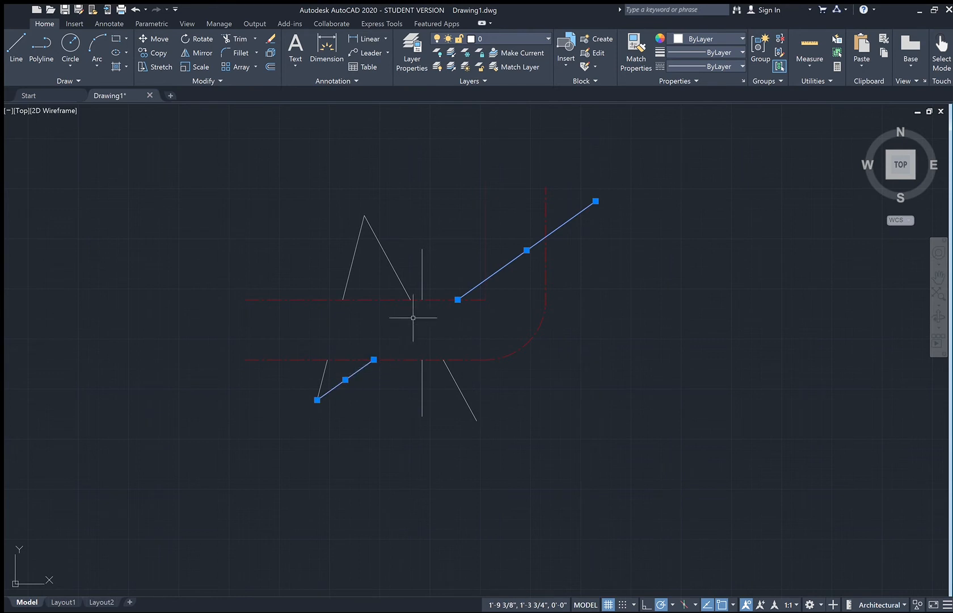
left_click(422, 267)
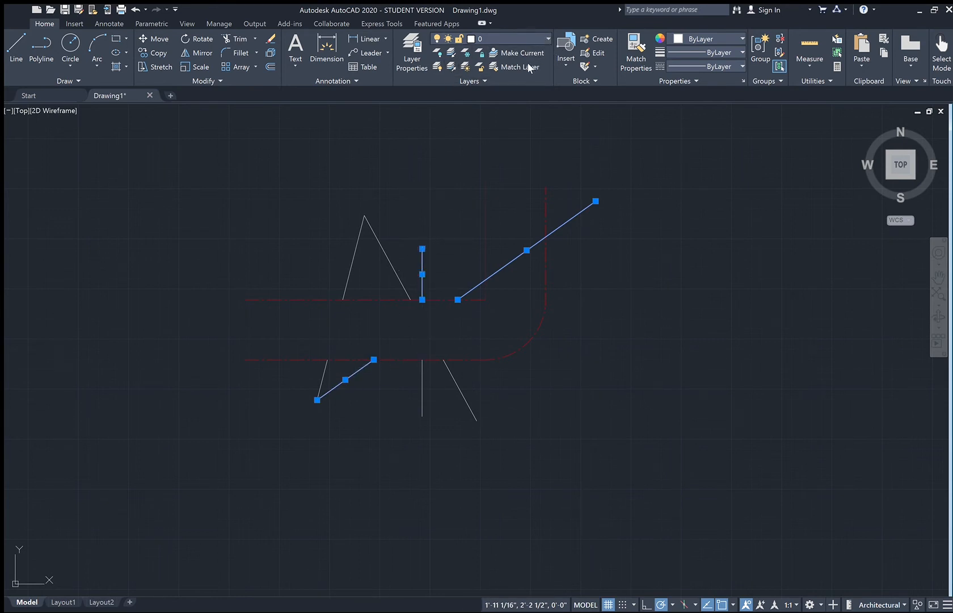
left_click(510, 80)
key("Escape")
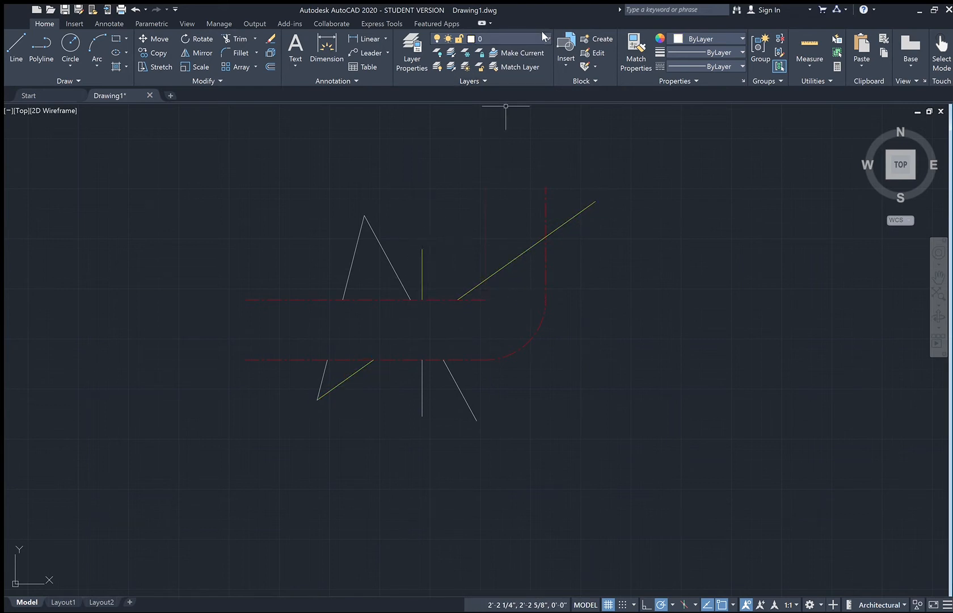
- Make Cantalope the current layer and assign the five remaining white line segments to it
left_click(514, 95)
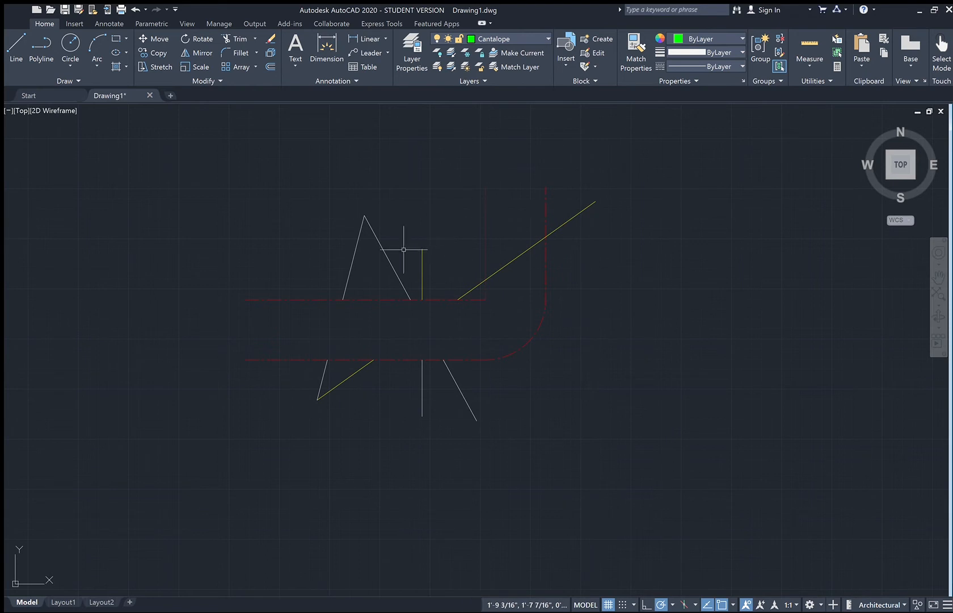
left_click(376, 239)
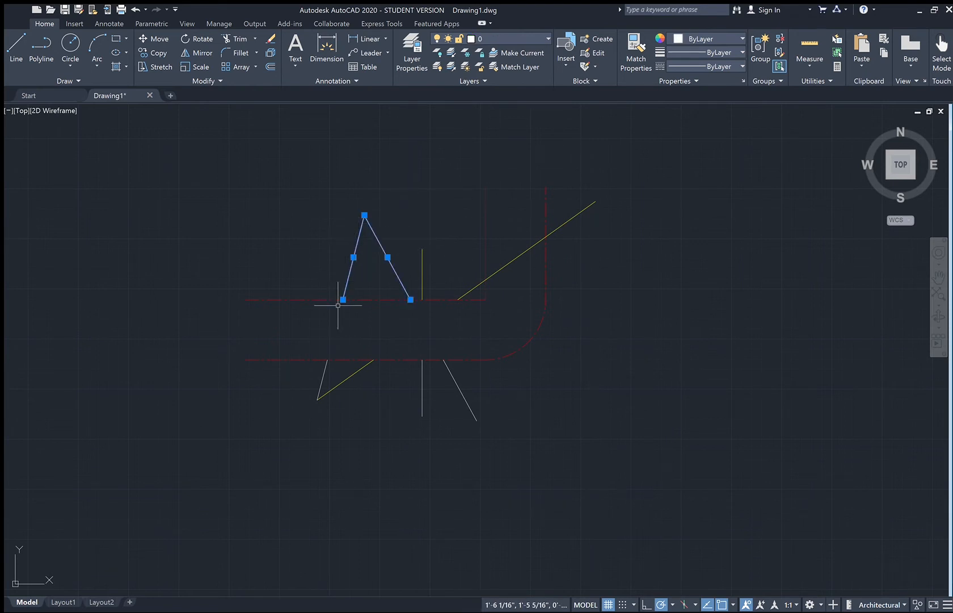
left_click(323, 377)
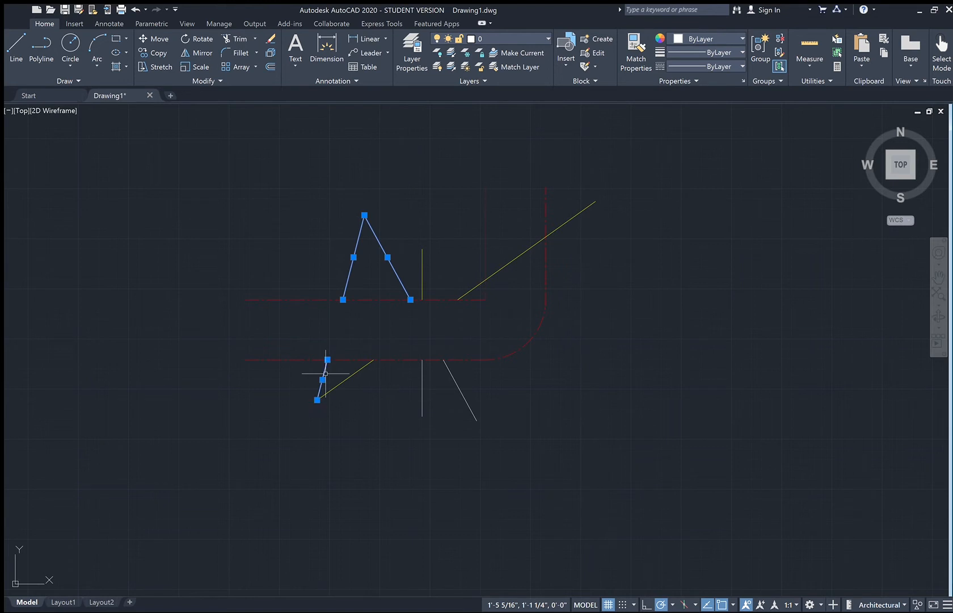
left_click(421, 374)
left_click(454, 377)
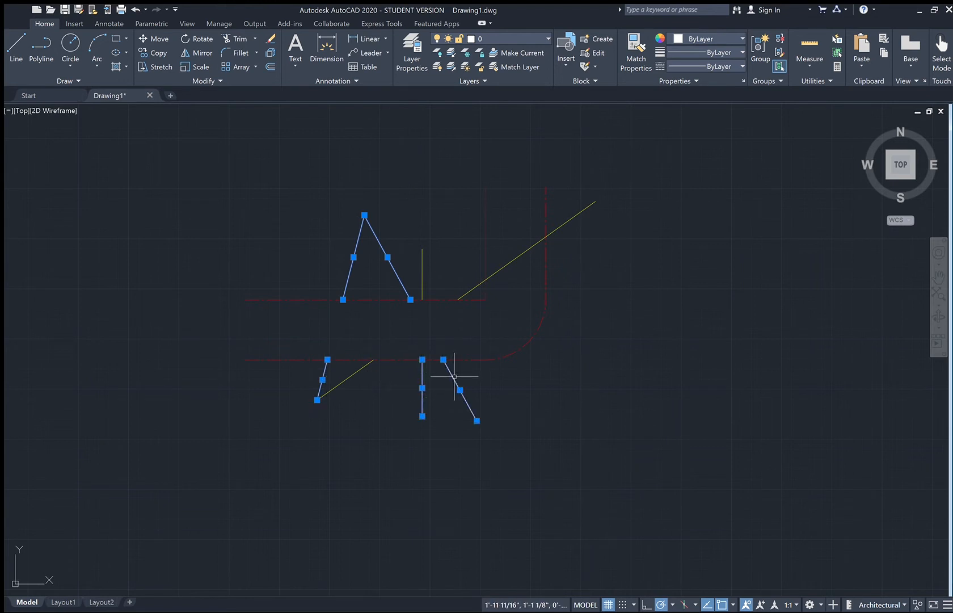
left_click(522, 39)
left_click(508, 85)
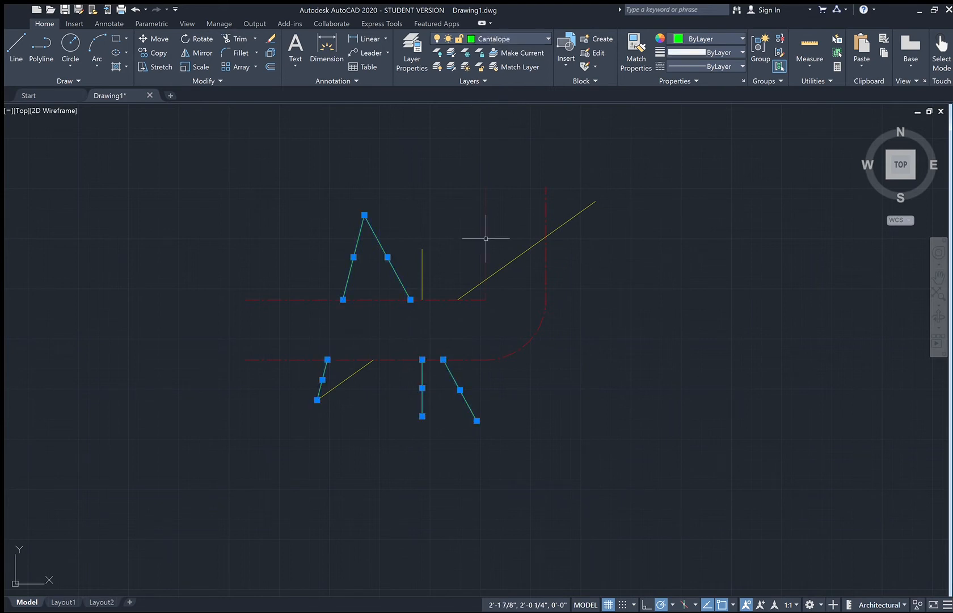
key("Escape")
- Change the Cantalope layer's color to blue and turn off the yellow layer
scroll(416, 301, "up", 8)
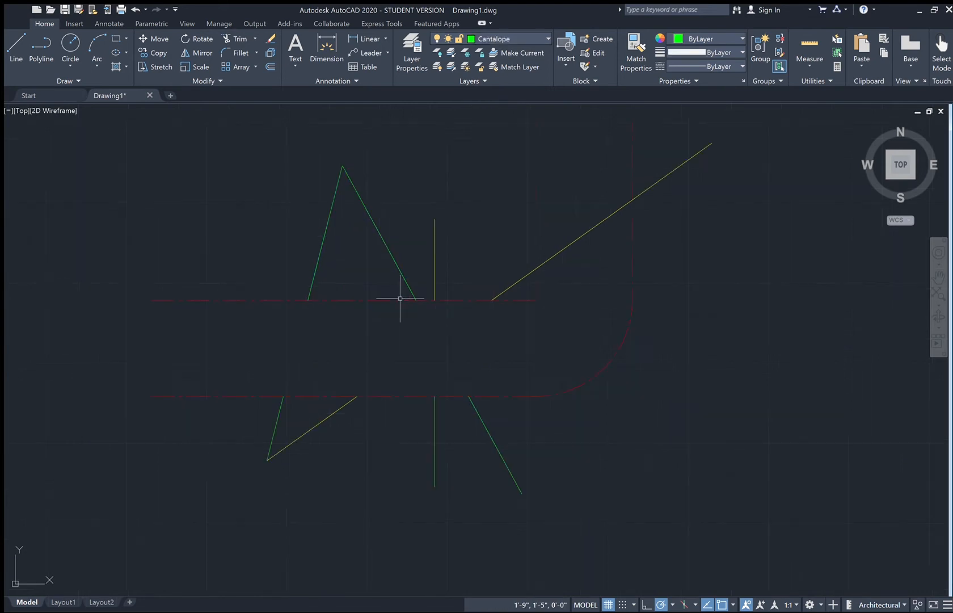
scroll(341, 317, "up", 2)
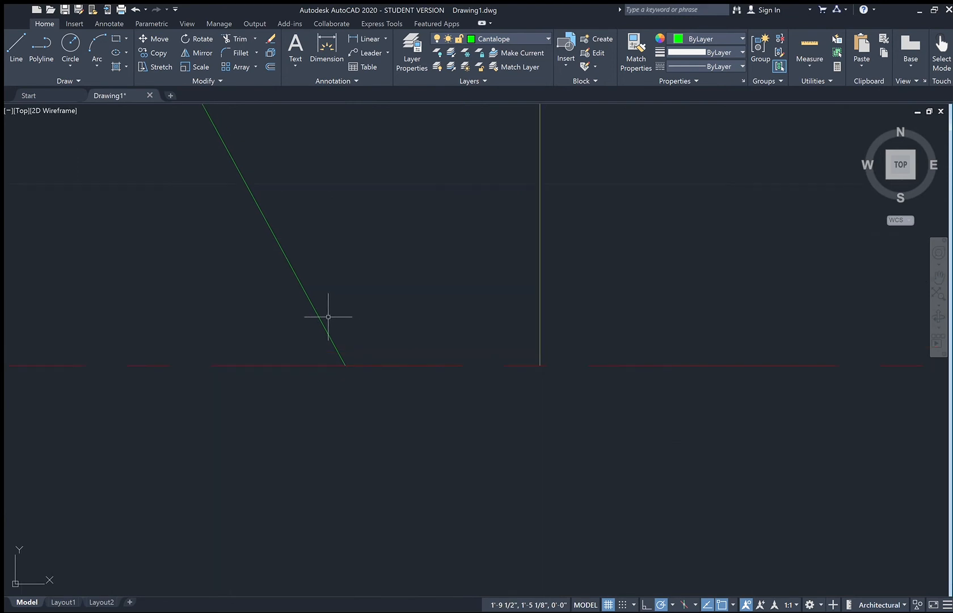
scroll(321, 320, "down", 4)
scroll(322, 318, "down", 5)
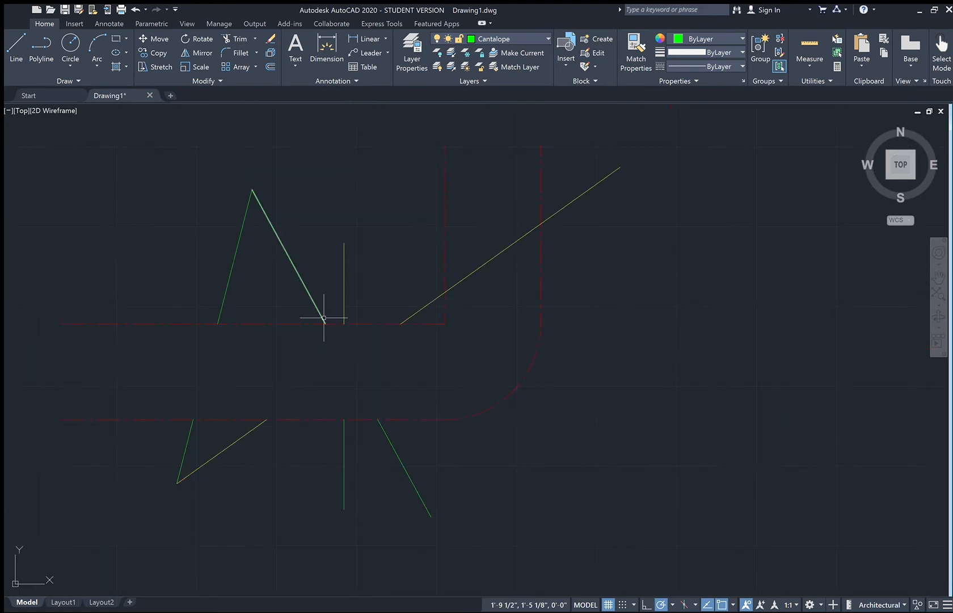
middle_click_drag(339, 255, 370, 263)
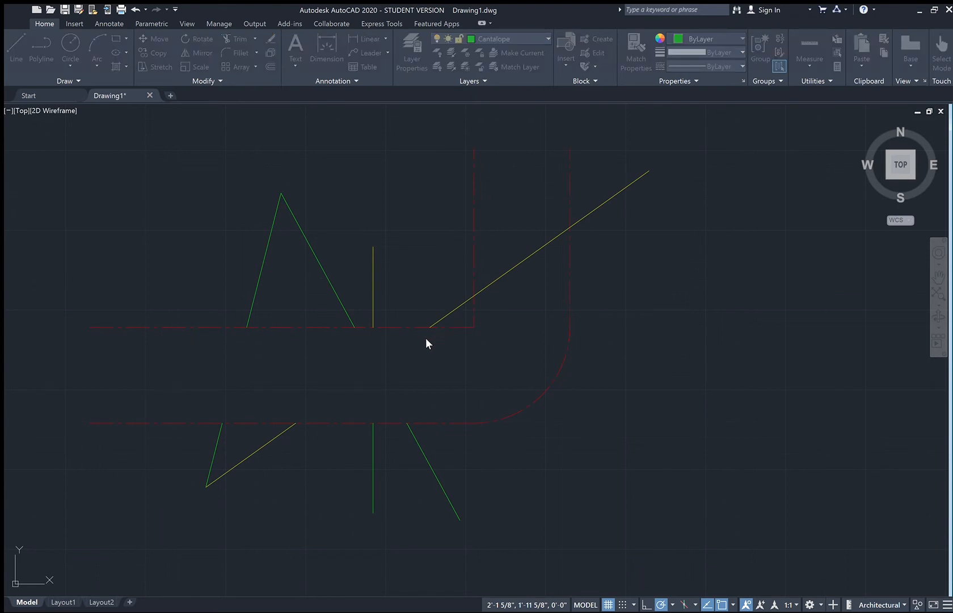
key("Return")
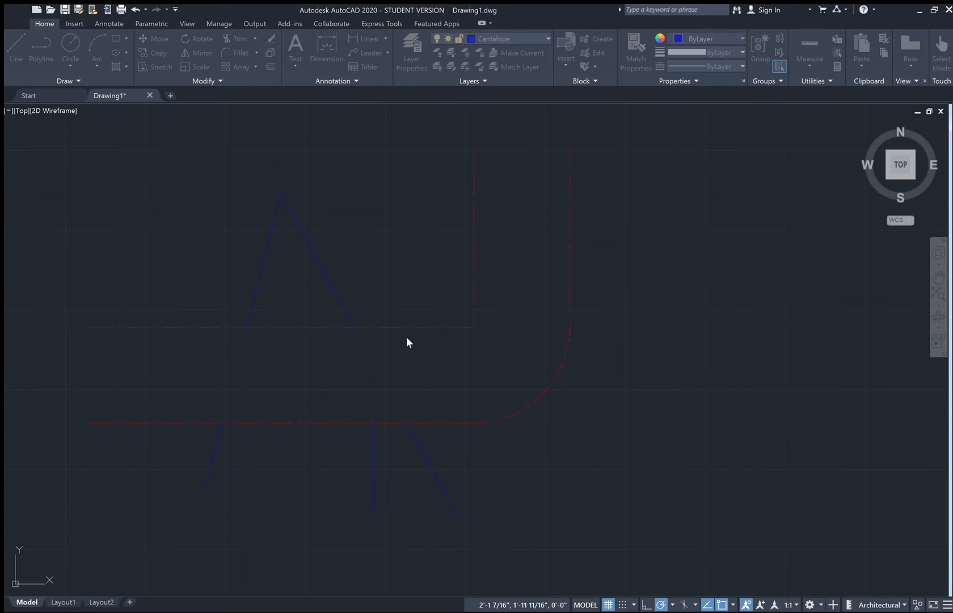
key("Escape")
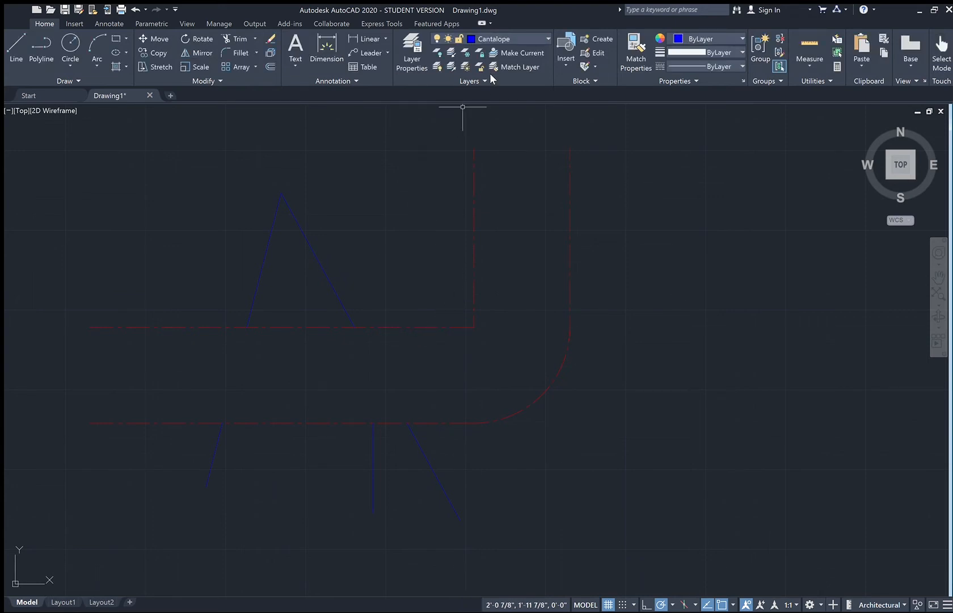
- Make layer 0 current and turn all layers back on
left_click(519, 39)
left_click(506, 48)
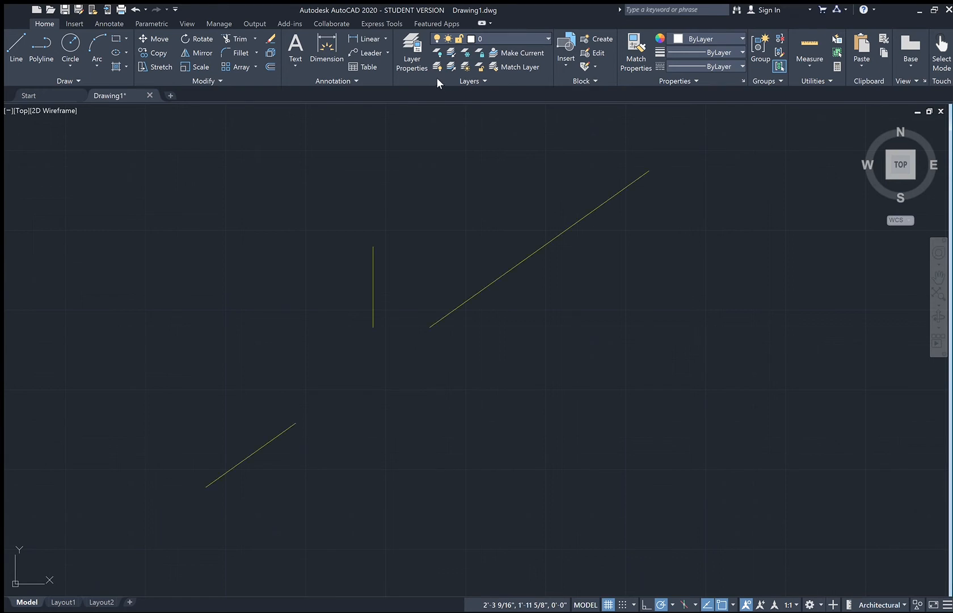
key("ctrl+z")
left_click(437, 67)
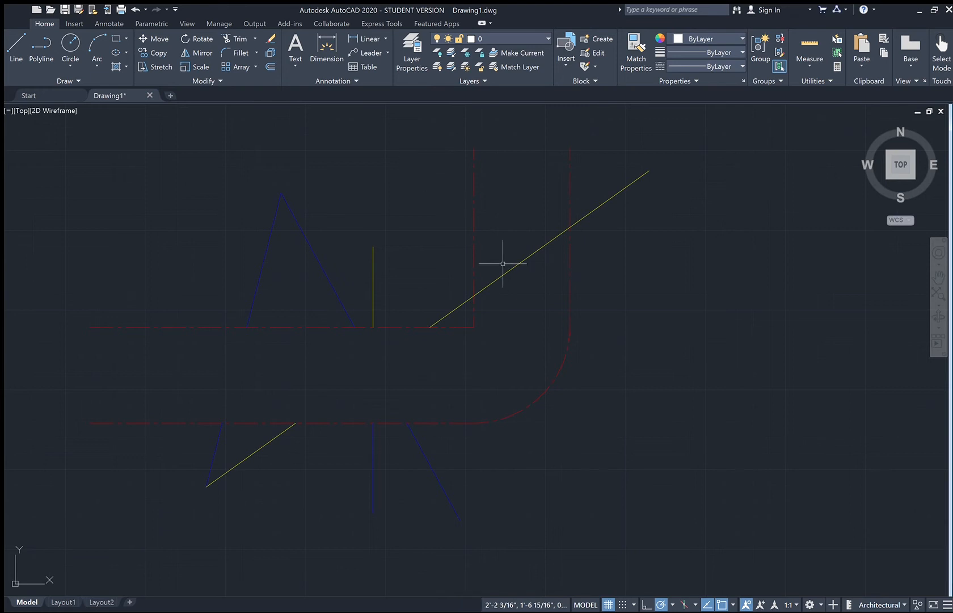
- Dimension the gap between the upper ends of the two red vertical lines, placing the dimension line just above them
scroll(511, 216, "down", 2)
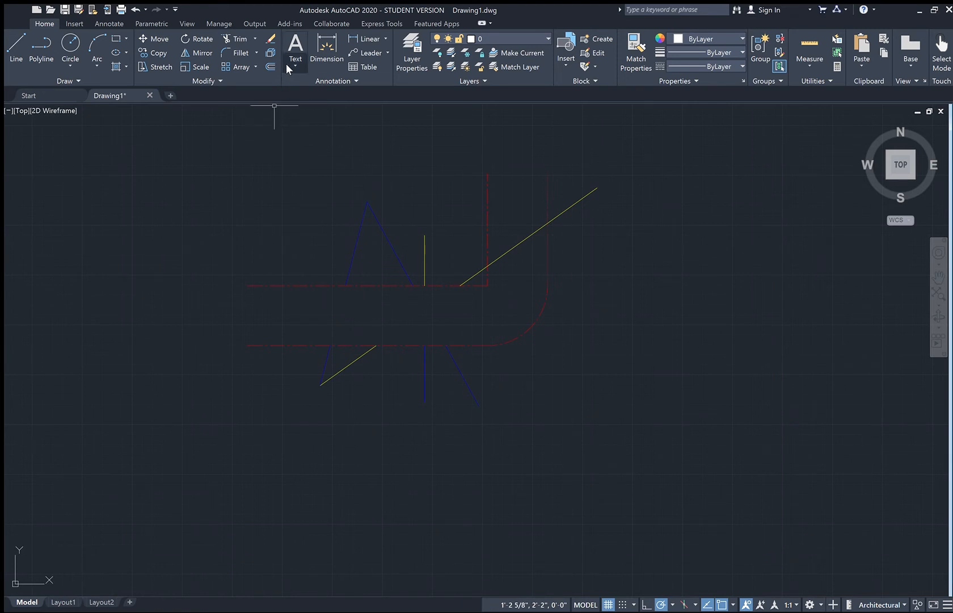
left_click(328, 48)
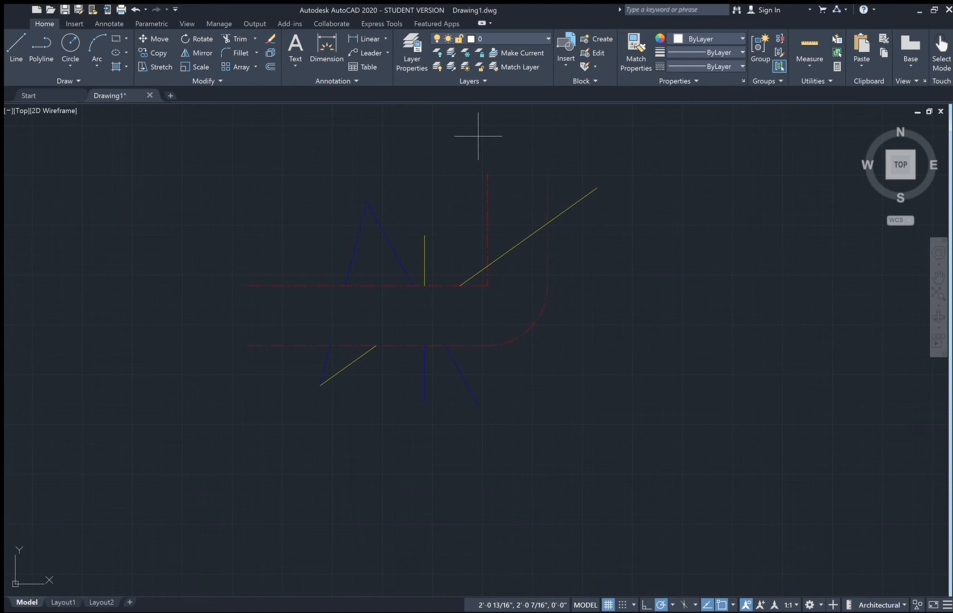
left_click(487, 173)
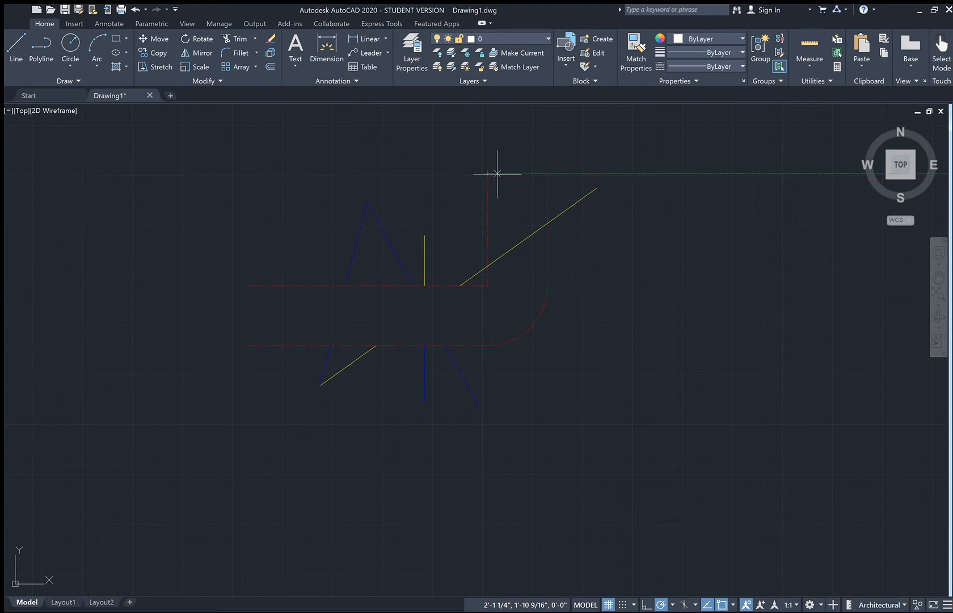
left_click(547, 173)
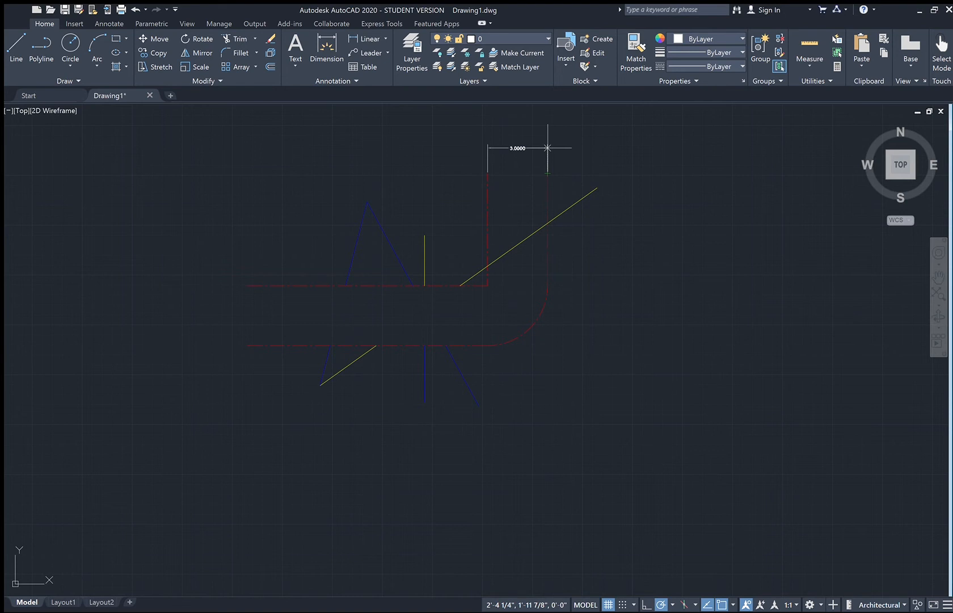
left_click(547, 154)
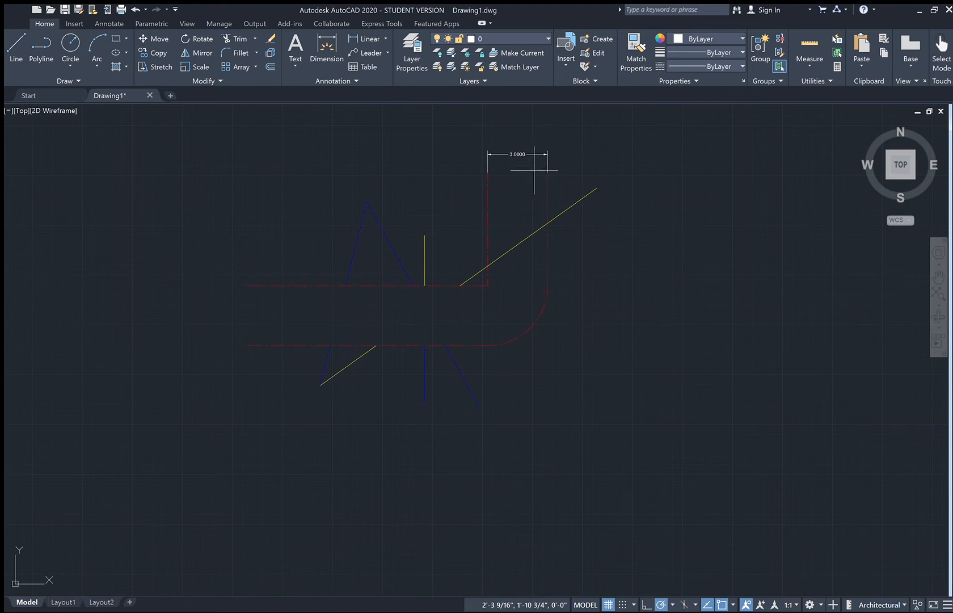
scroll(565, 149, "up", 2)
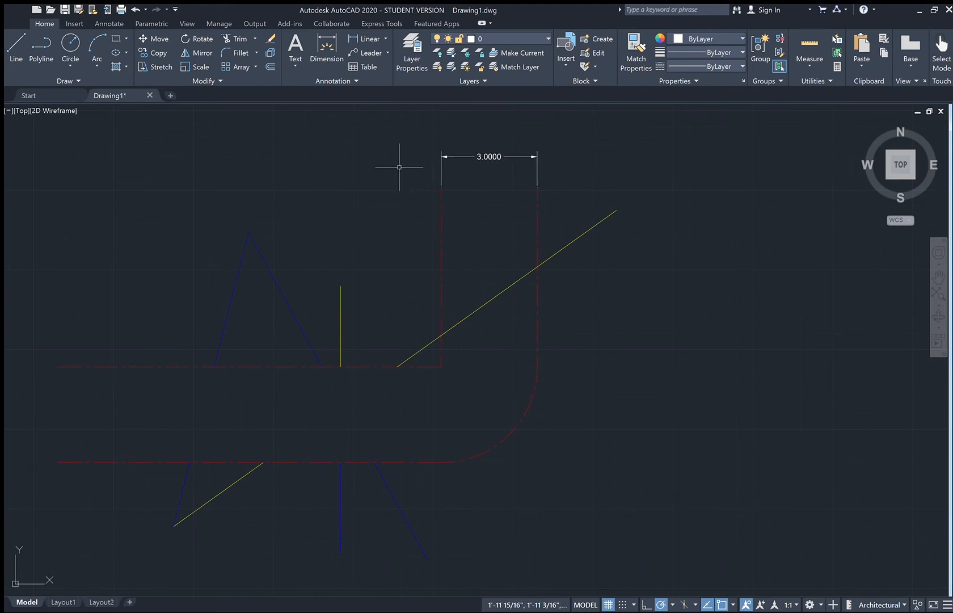
- Create a text style named Architectural and apply it to the dimension above the red vertical lines
left_click(109, 23)
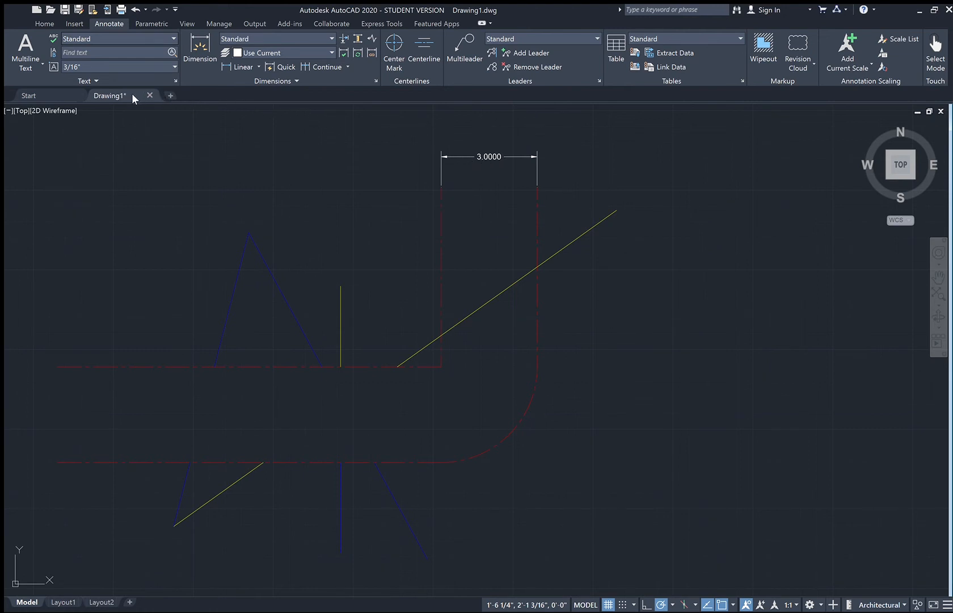
key("Return")
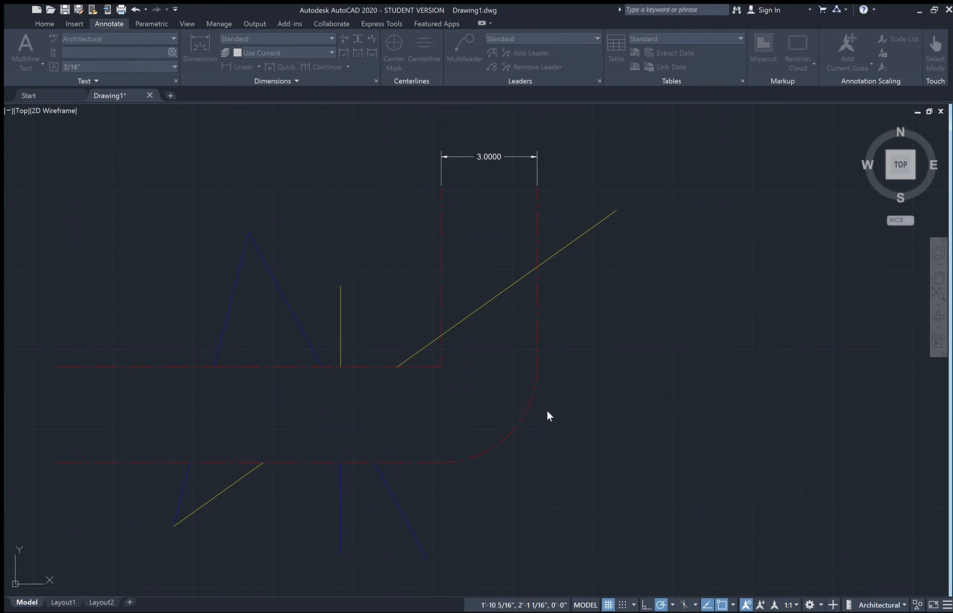
left_click(504, 157)
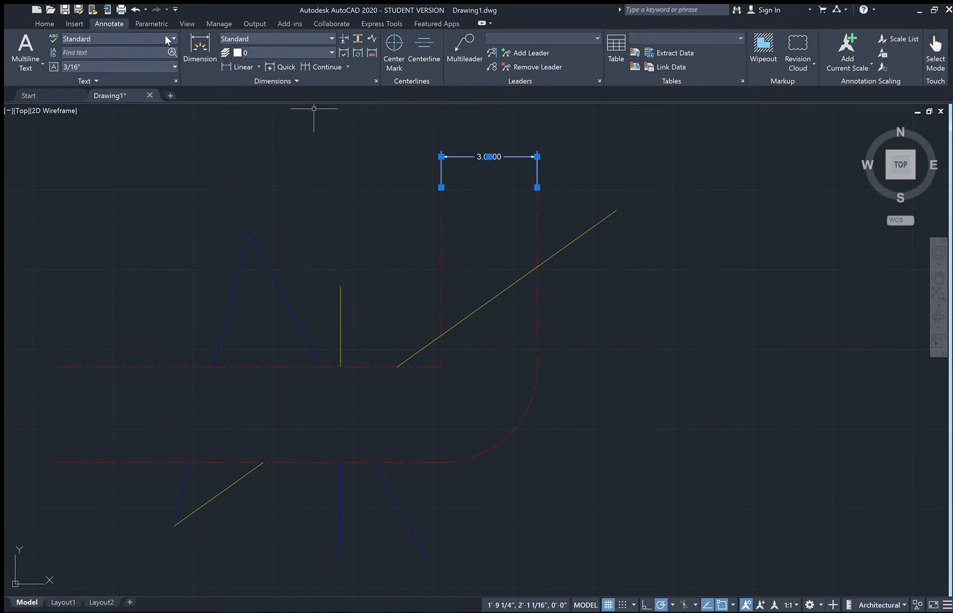
key("Escape")
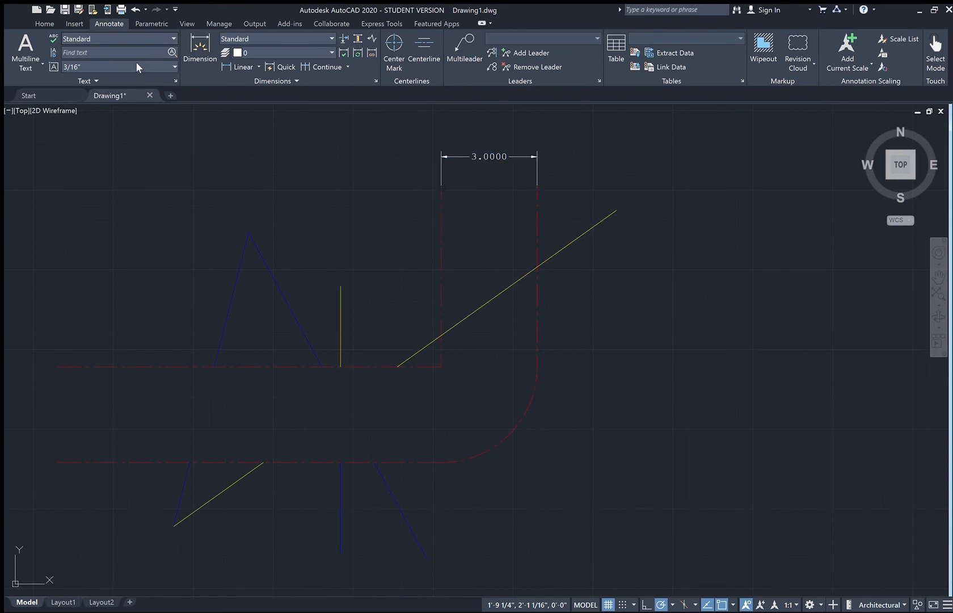
left_click(137, 62)
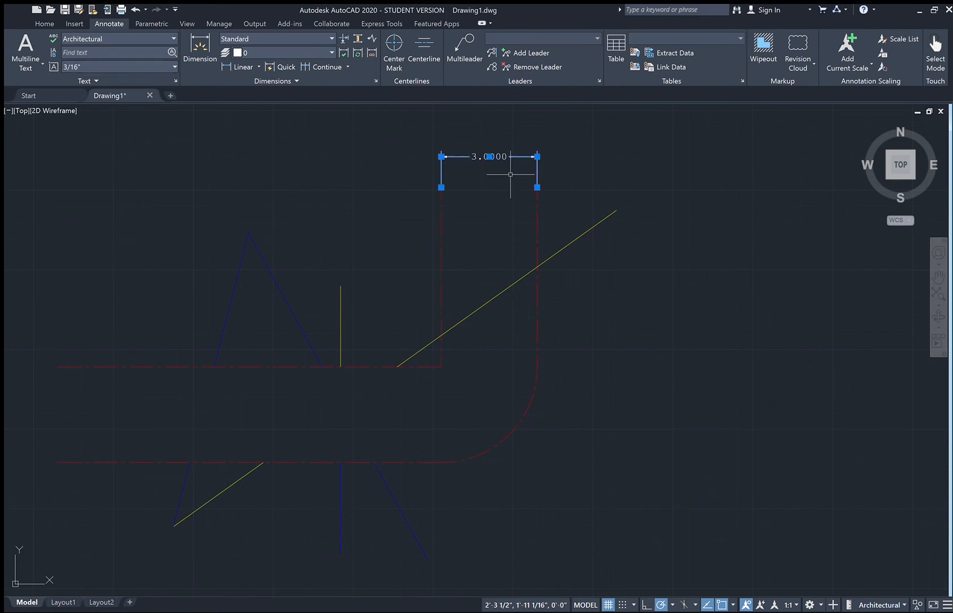
key("Escape")
scroll(502, 163, "up", 2)
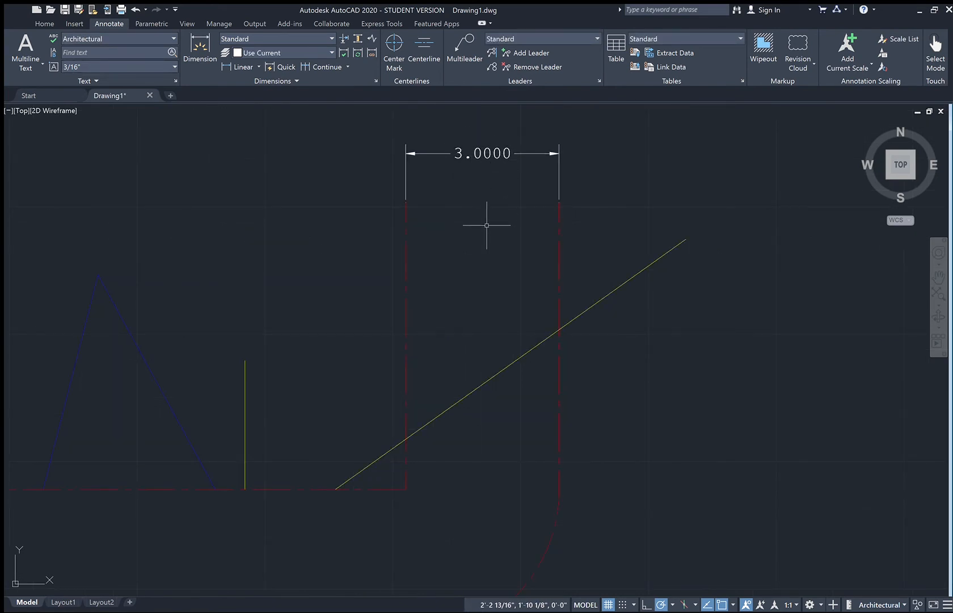
- Create a dimension style named Architectural and apply it to the dimension above the red vertical lines
scroll(486, 225, "down", 2)
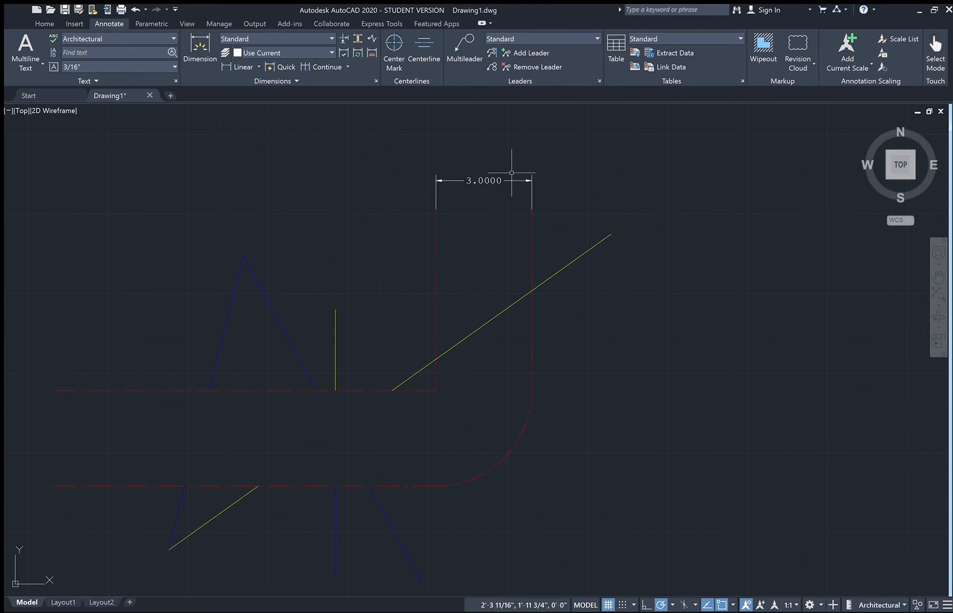
left_click(440, 179)
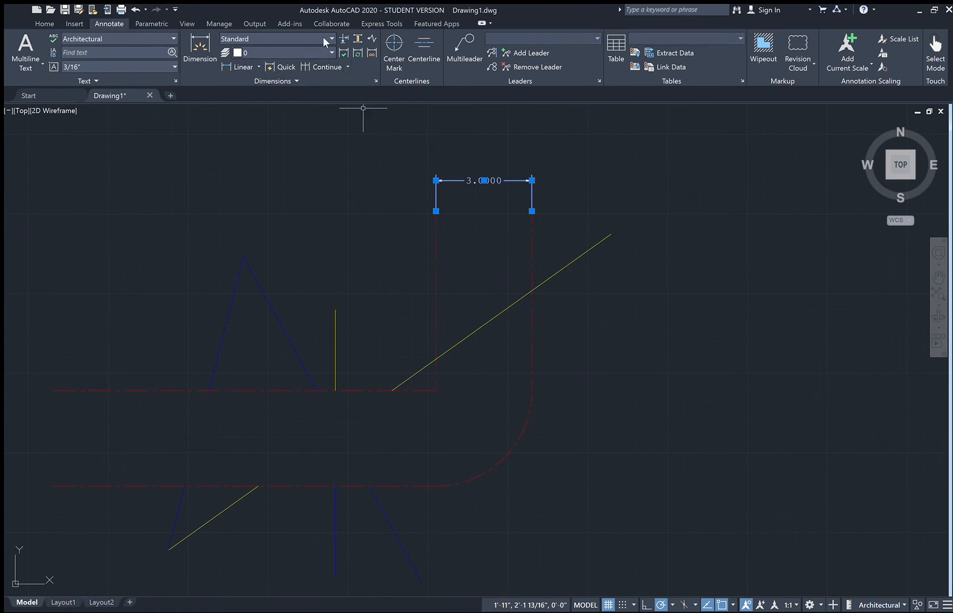
left_click(298, 108)
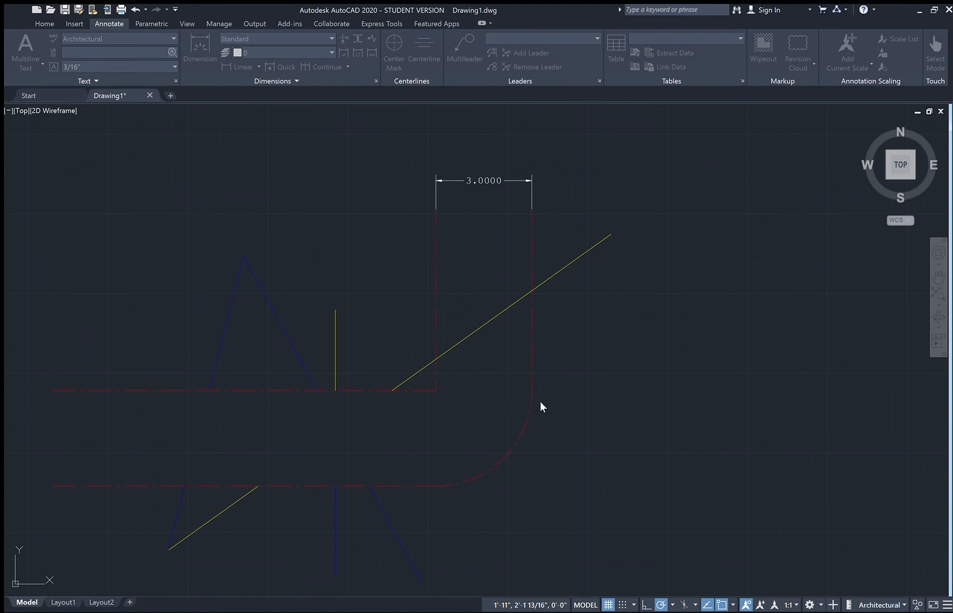
left_click(514, 181)
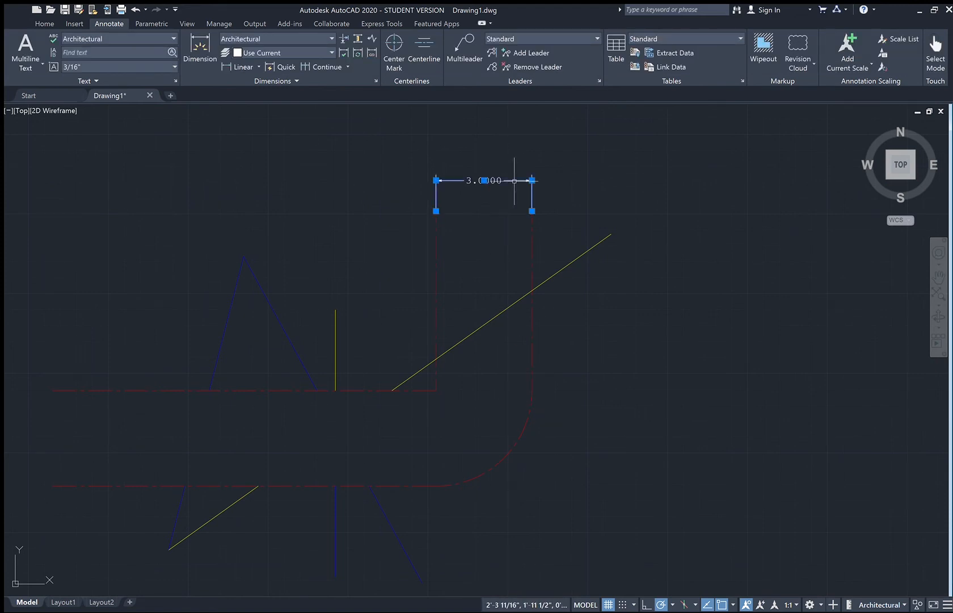
left_click(323, 46)
left_click(314, 83)
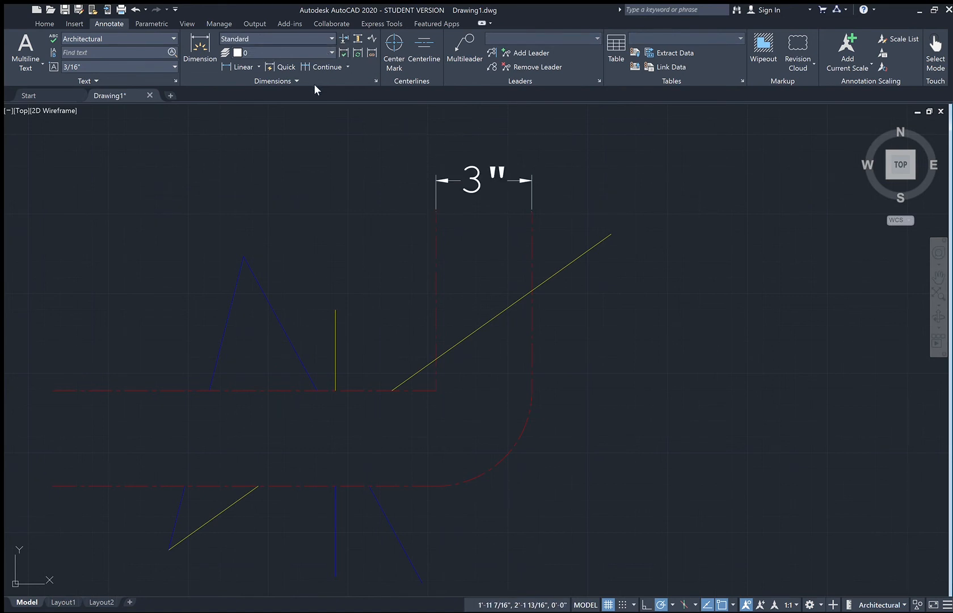
left_click(498, 173)
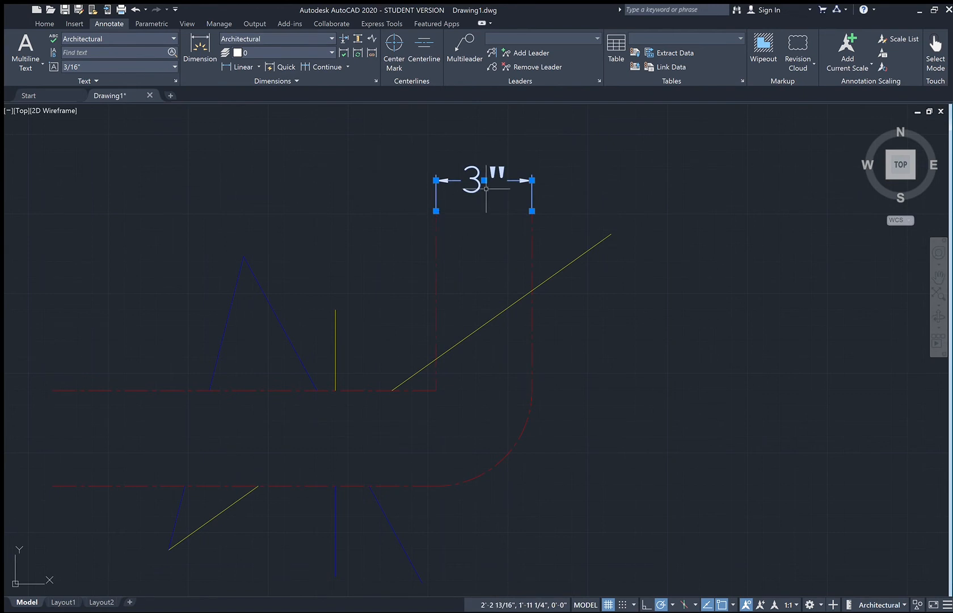
scroll(484, 179, "up", 2)
key("Escape")
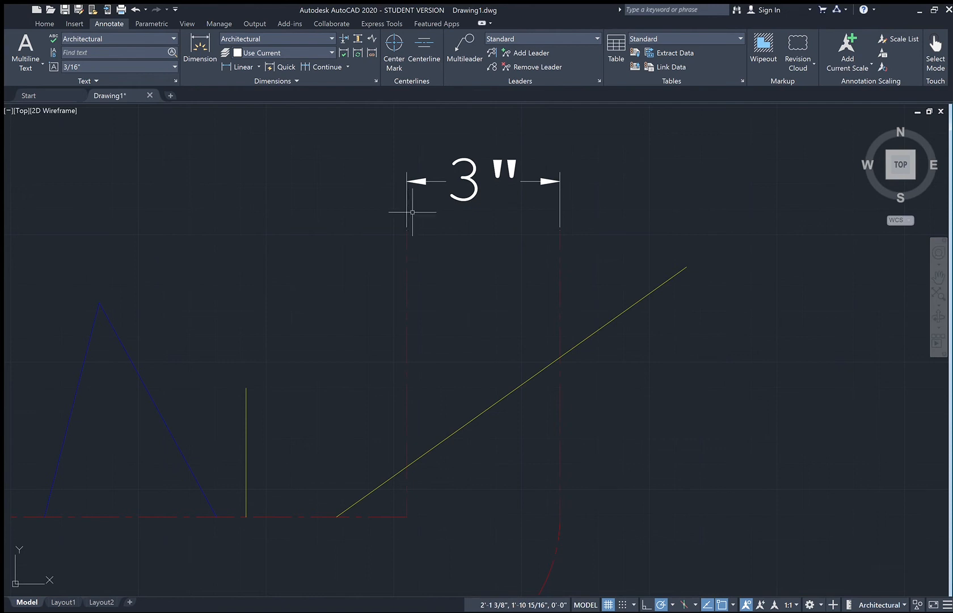
scroll(463, 219, "down", 2)
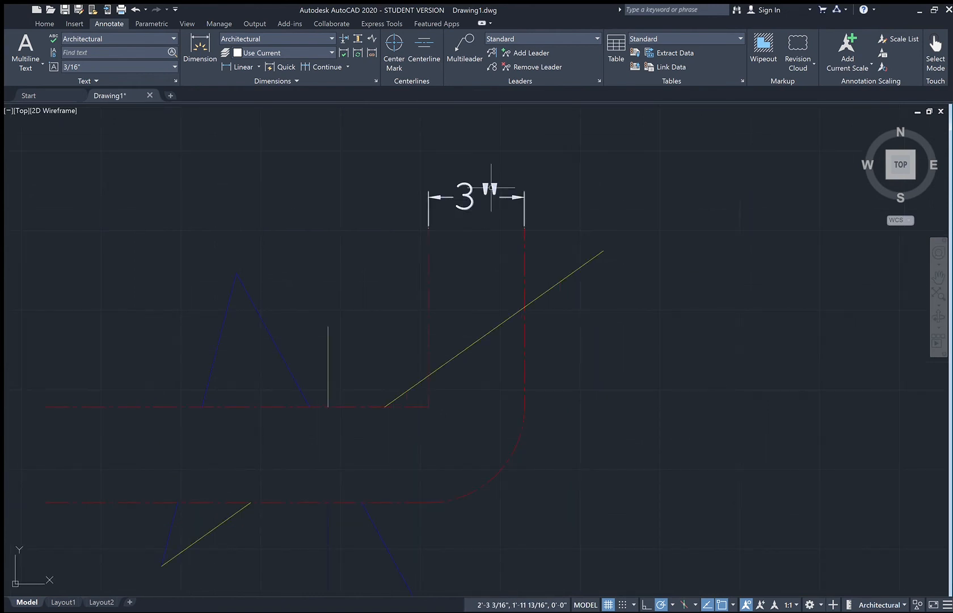
- Add an aligned dimension from the top of the short yellow vertical line to the apex of the blue lines, placed above them
left_click(48, 22)
left_click(310, 36)
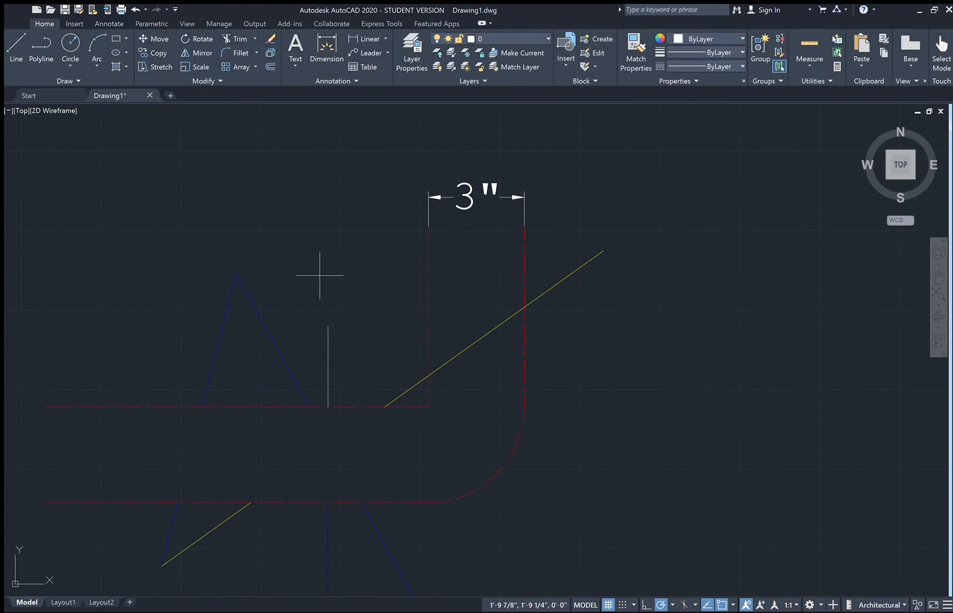
left_click(328, 327)
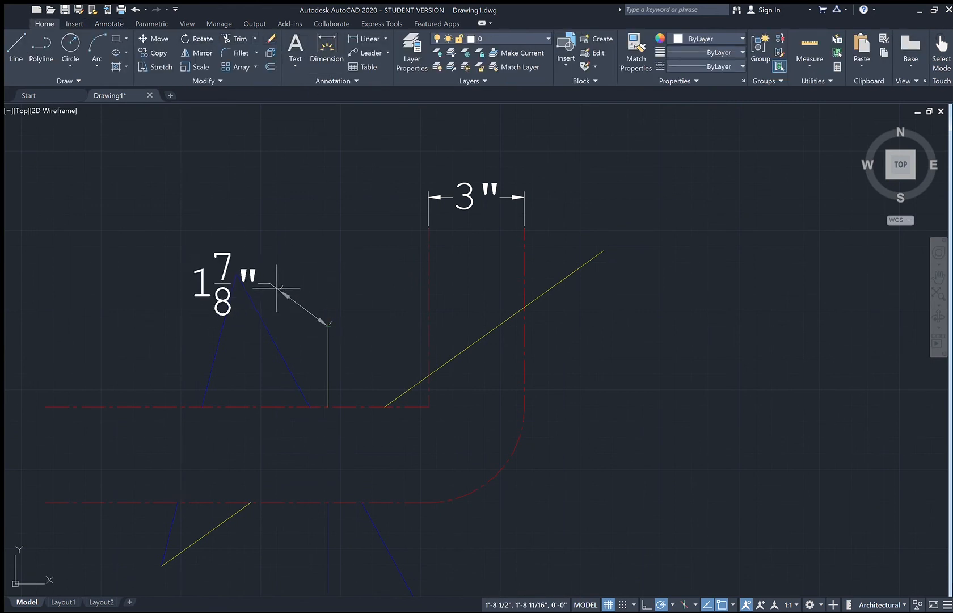
left_click(237, 273)
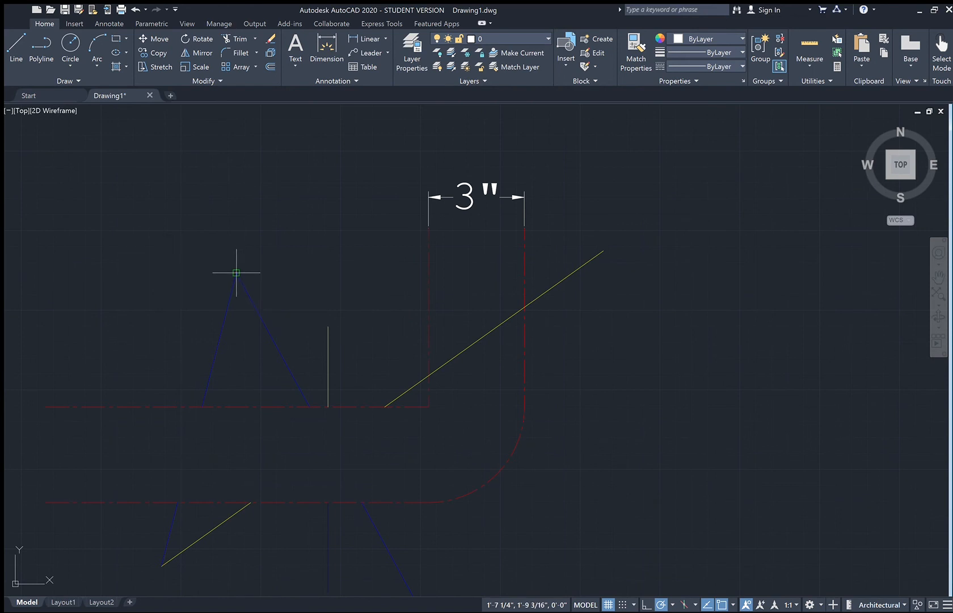
left_click(339, 210)
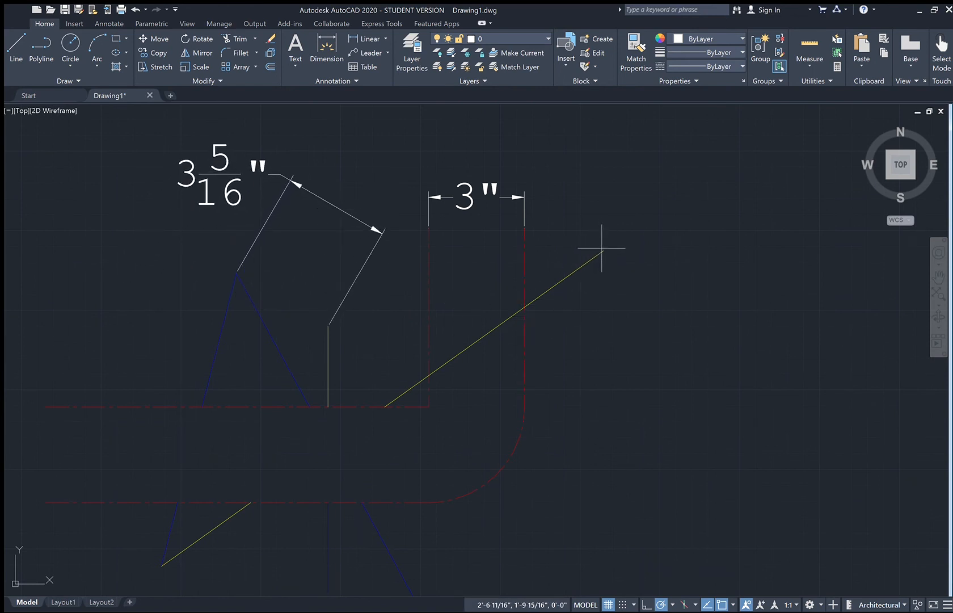
- Dimension the yellow diagonal from its upper end to its intersection with the outer red vertical line, placing it below the diagonal
left_click(603, 251)
left_click(524, 308)
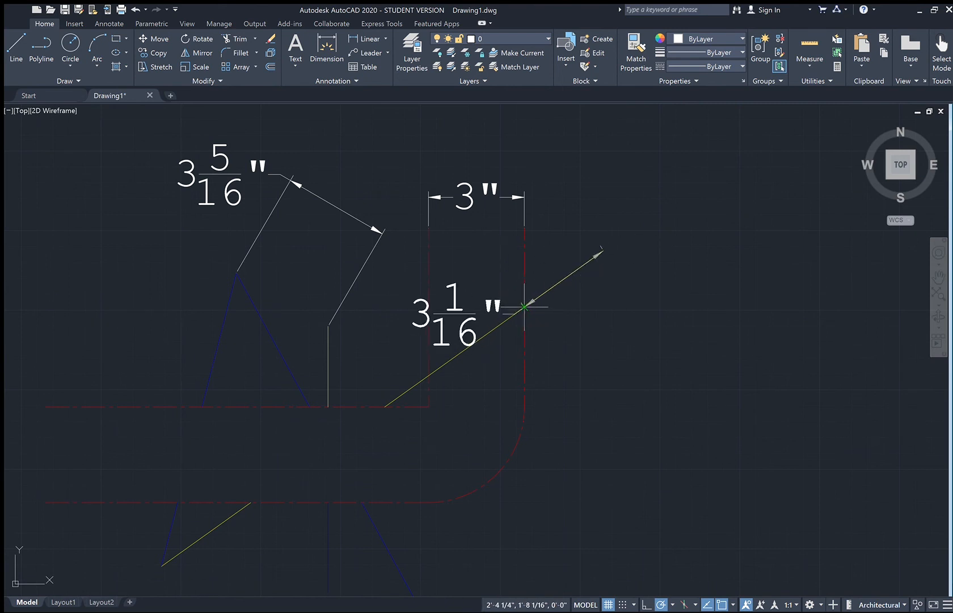
left_click(649, 362)
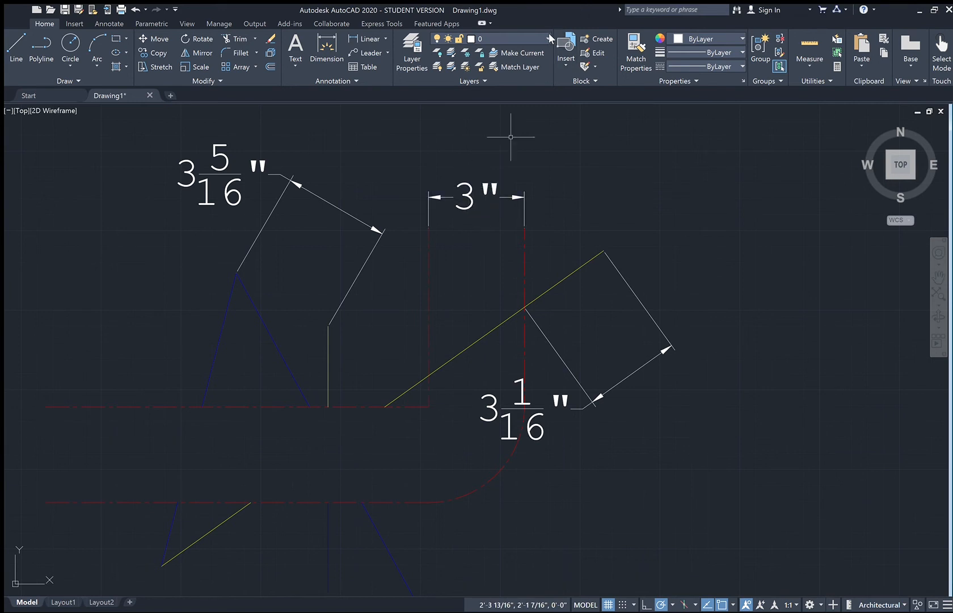
- Create a red layer named Dimensions and assign all three dimensions to it
left_click(414, 63)
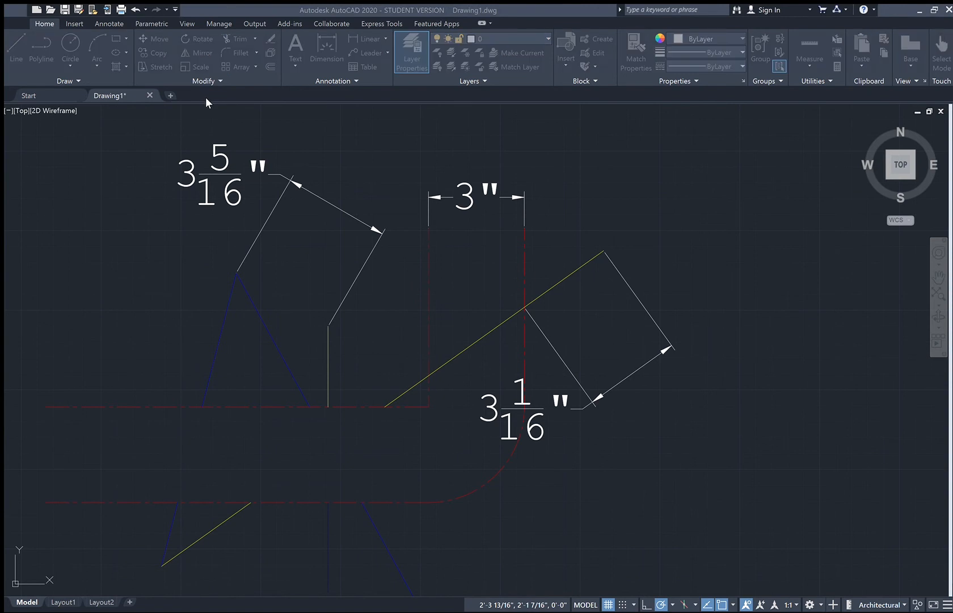
left_click(453, 400)
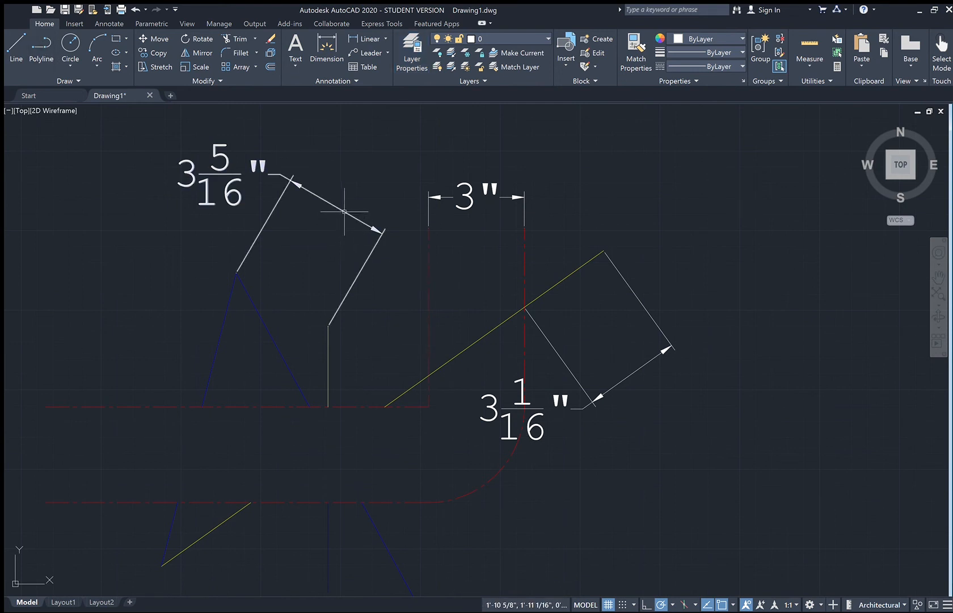
left_click(616, 265)
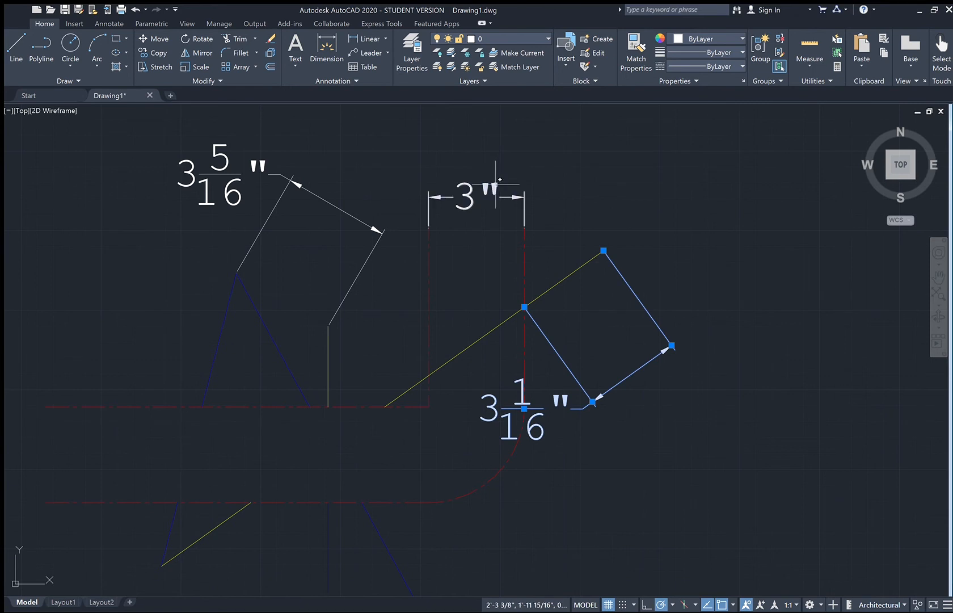
left_click(492, 186)
left_click(252, 165)
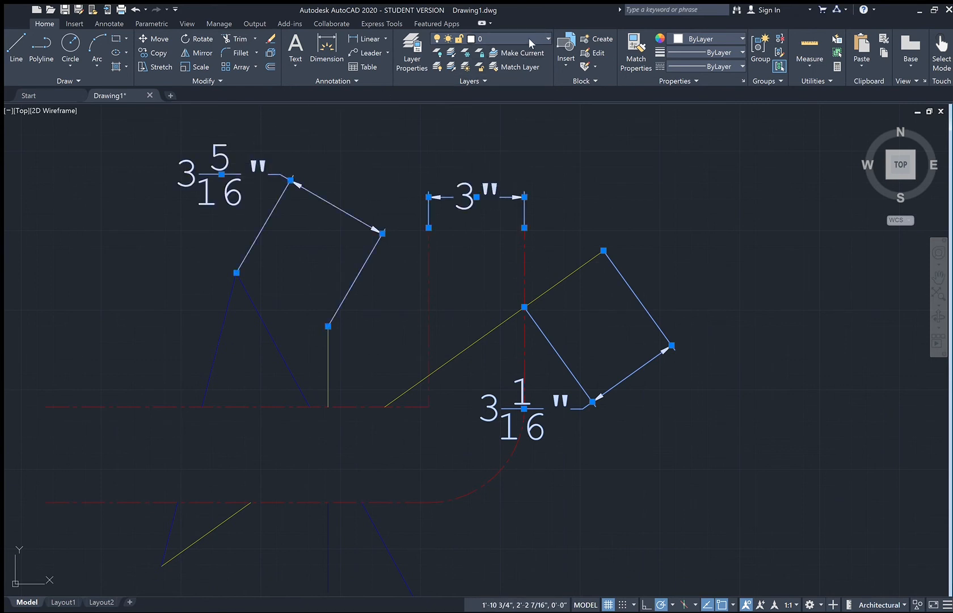
key("Escape")
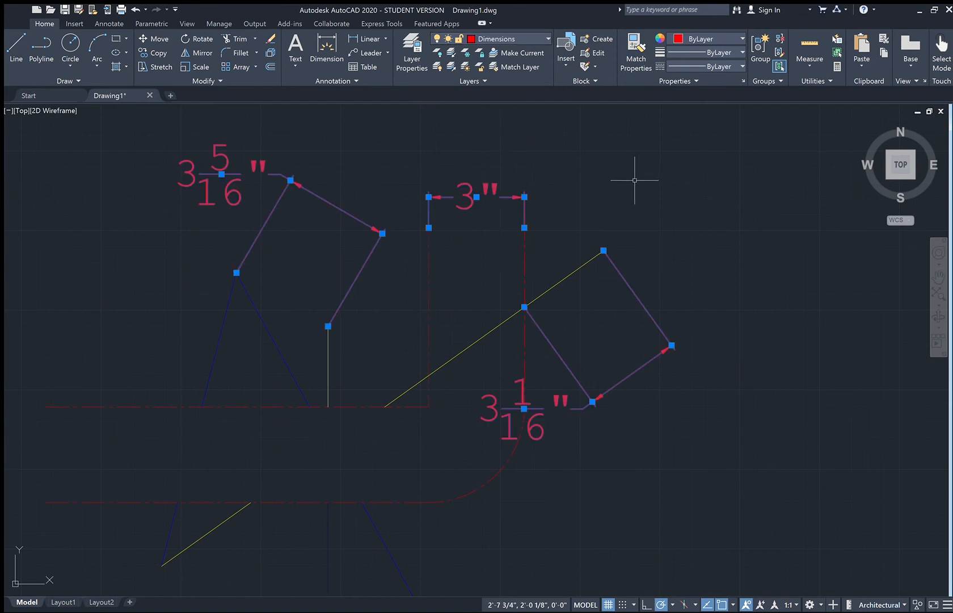
key("Escape")
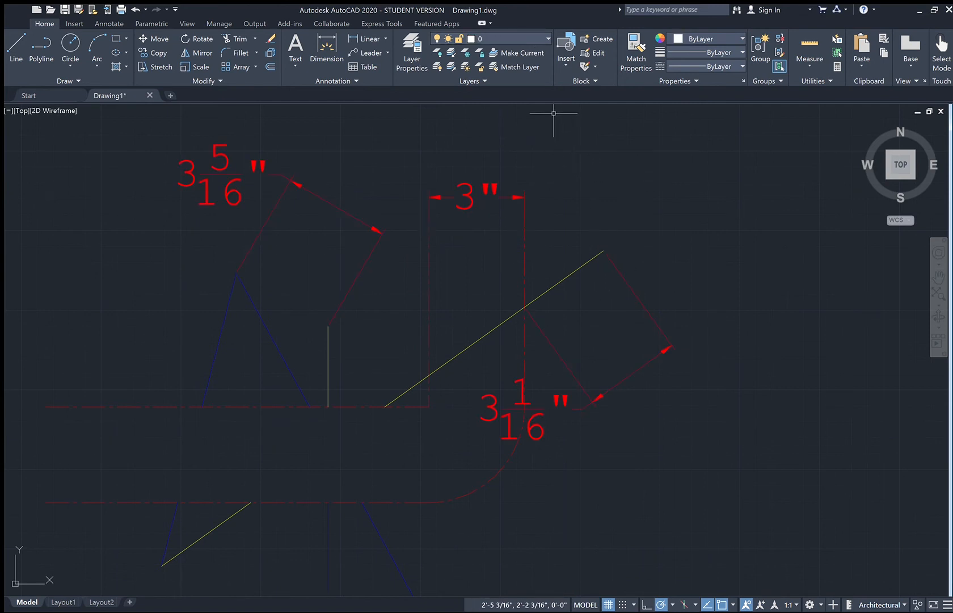
- Make Dimensions the current layer and turn off the layers holding the red, blue and yellow linework
left_click(438, 89)
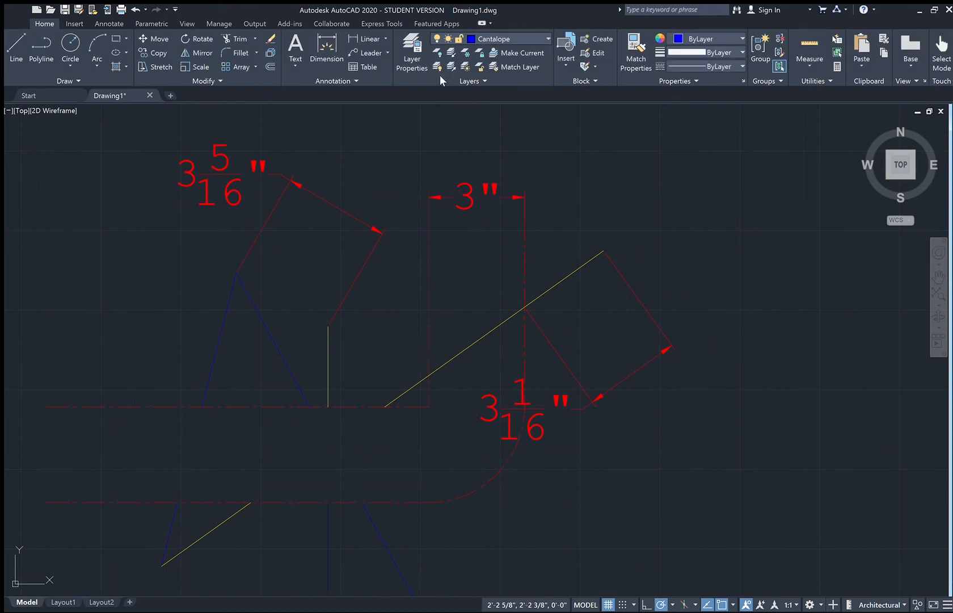
left_click(440, 76)
left_click(437, 68)
left_click(480, 117)
left_click(511, 37)
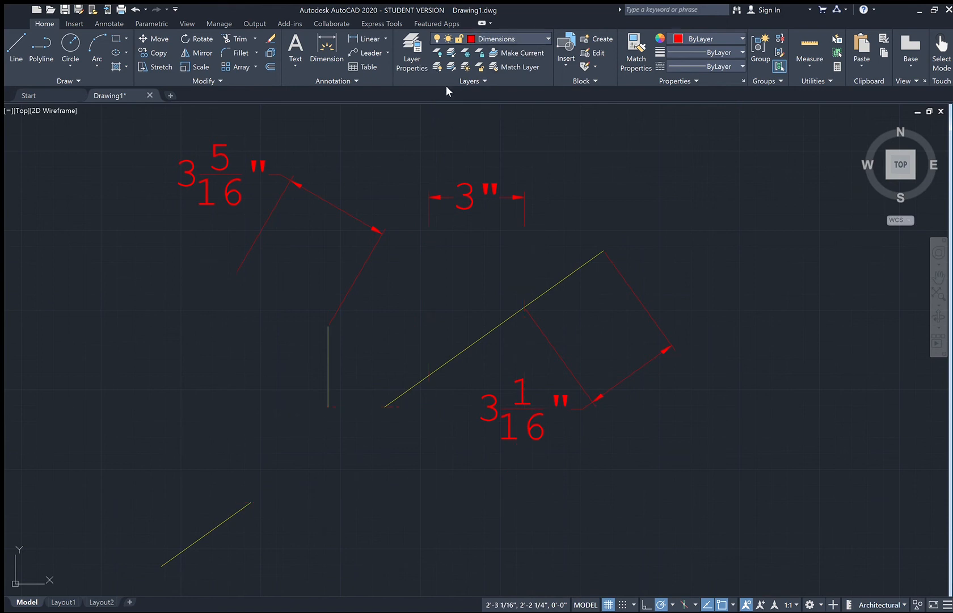
left_click(434, 78)
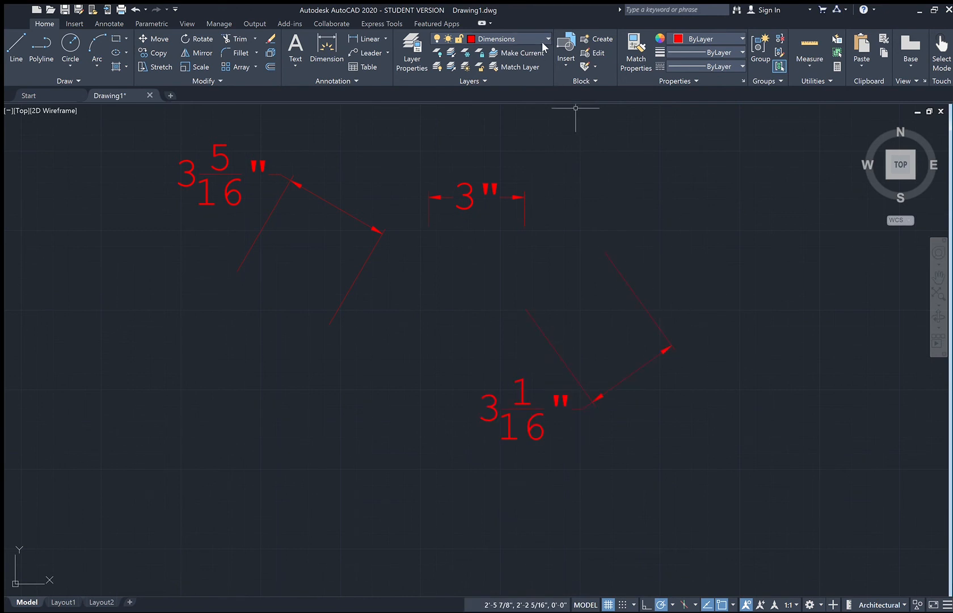
- Give the Dimensions layer a dash-dot linetype and delete the three dimensions
left_click(412, 54)
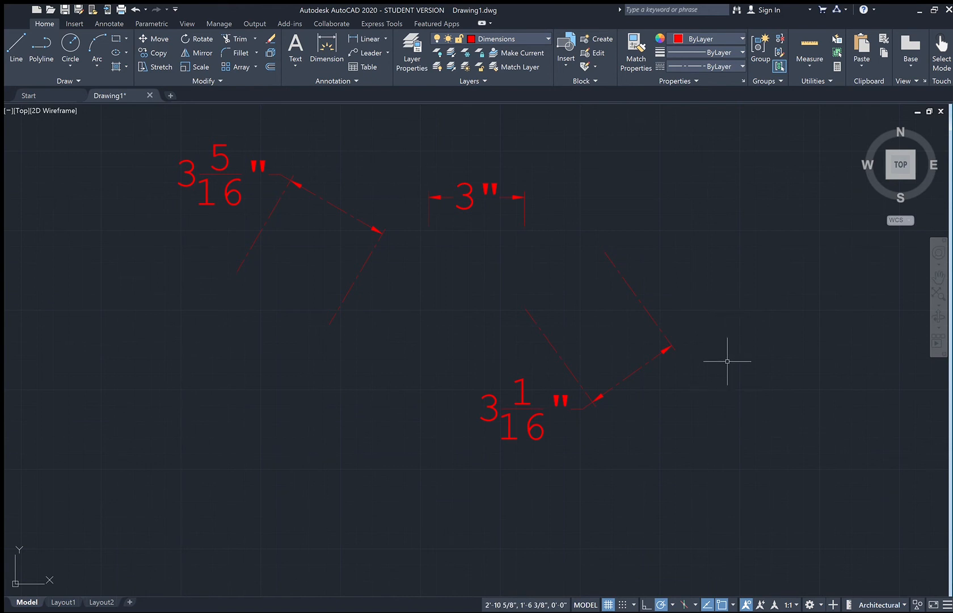
mouse_move(727, 361)
left_mouse_down()
mouse_move(700, 313)
mouse_move(587, 196)
mouse_move(506, 154)
mouse_move(398, 141)
mouse_move(230, 157)
left_mouse_up()
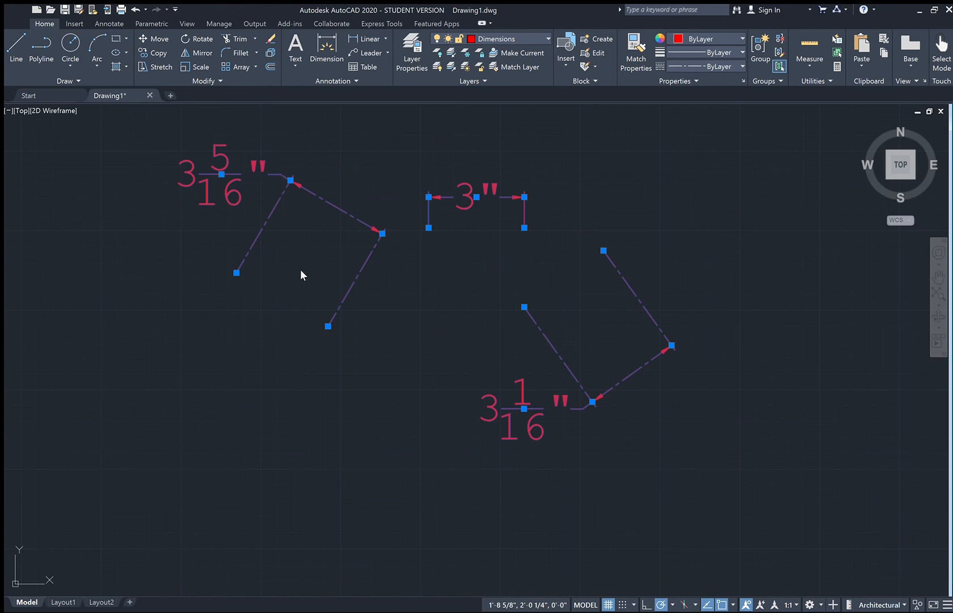
key("Delete")
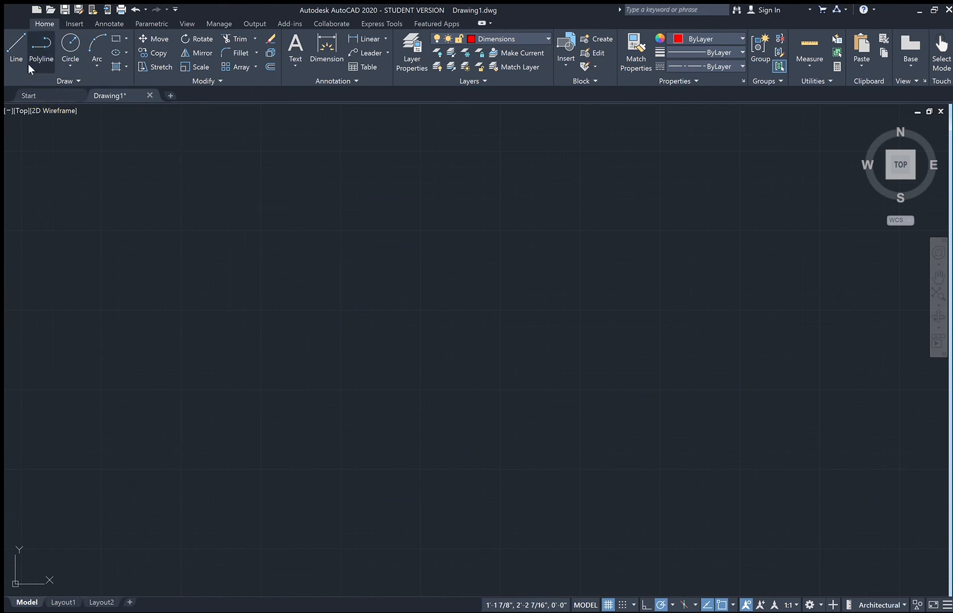
- Turn the red Apples layer back on and make it the current layer
left_click(16, 49)
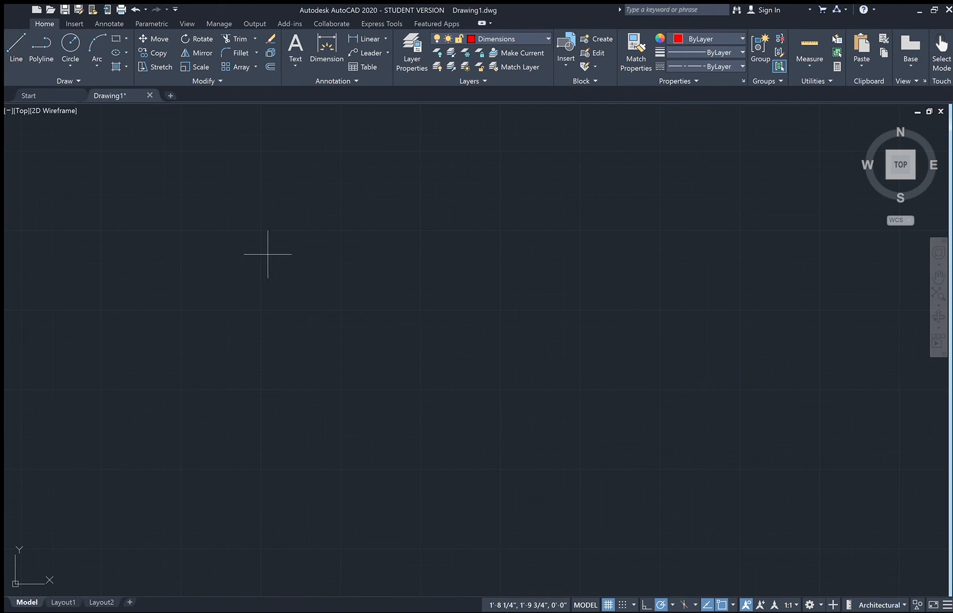
left_click(620, 203)
key("Escape")
left_click(496, 67)
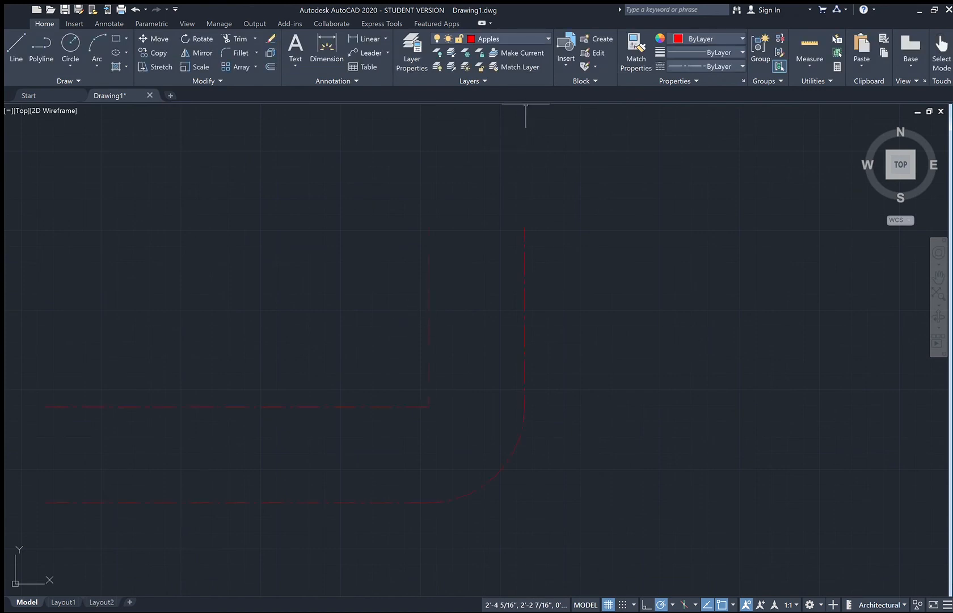
- Close both open ends of the red L-shaped outline with straight lines between the endpoints of its parallel edges
mouse_move(464, 302)
middle_mouse_down()
mouse_move(496, 268)
mouse_move(534, 294)
middle_mouse_up()
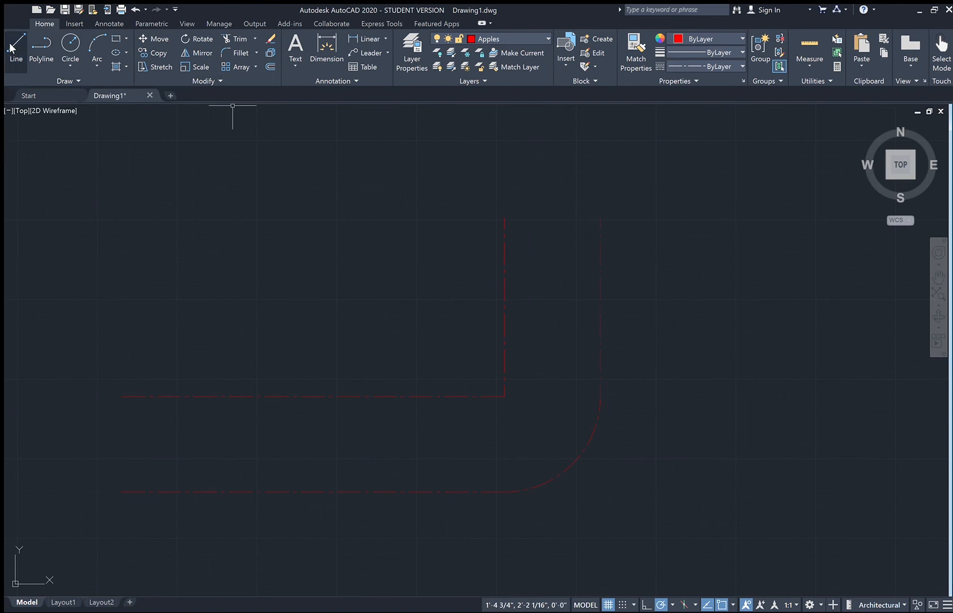
left_click(122, 396)
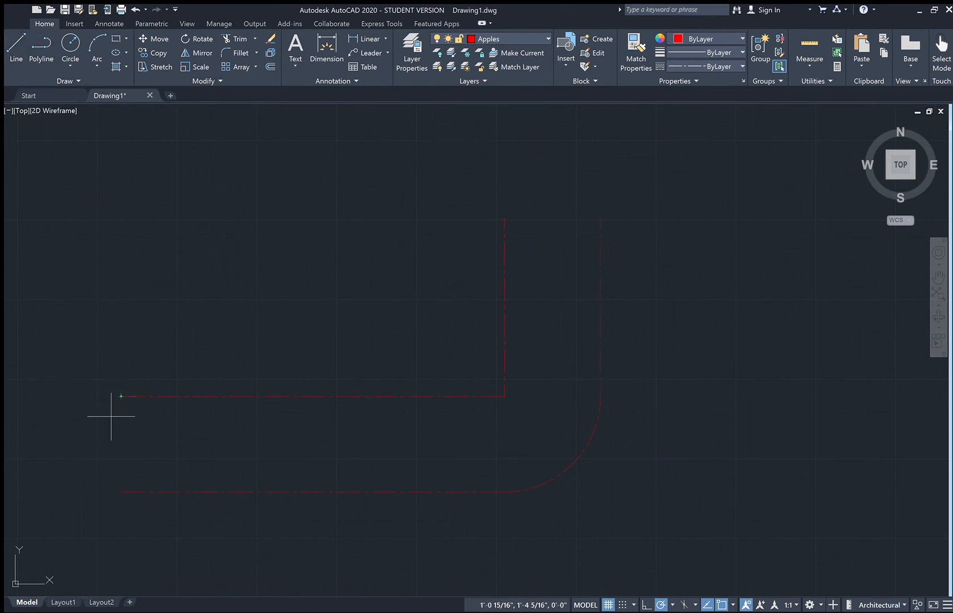
left_click(121, 491)
key("Return")
left_click(16, 47)
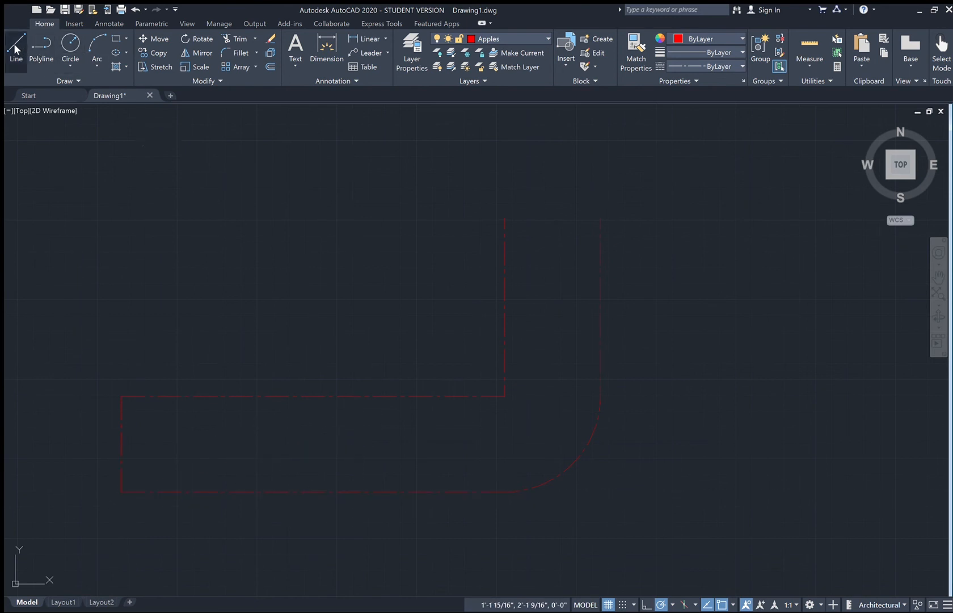
left_click(504, 217)
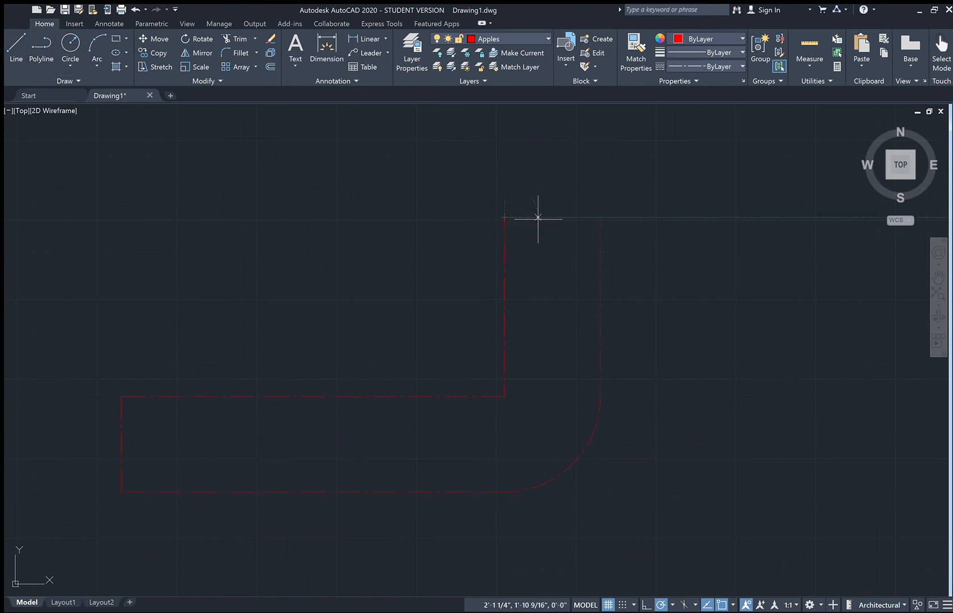
left_click(600, 217)
key("Return")
- Hatch the inside of the closed red L-shaped outline with the AR-CONC pattern
left_click(116, 67)
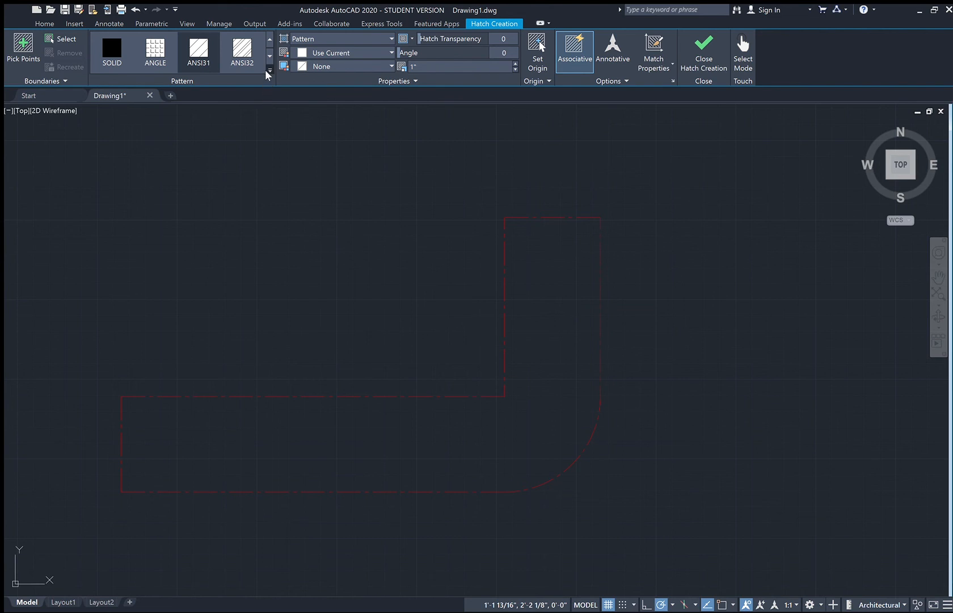
left_click(249, 131)
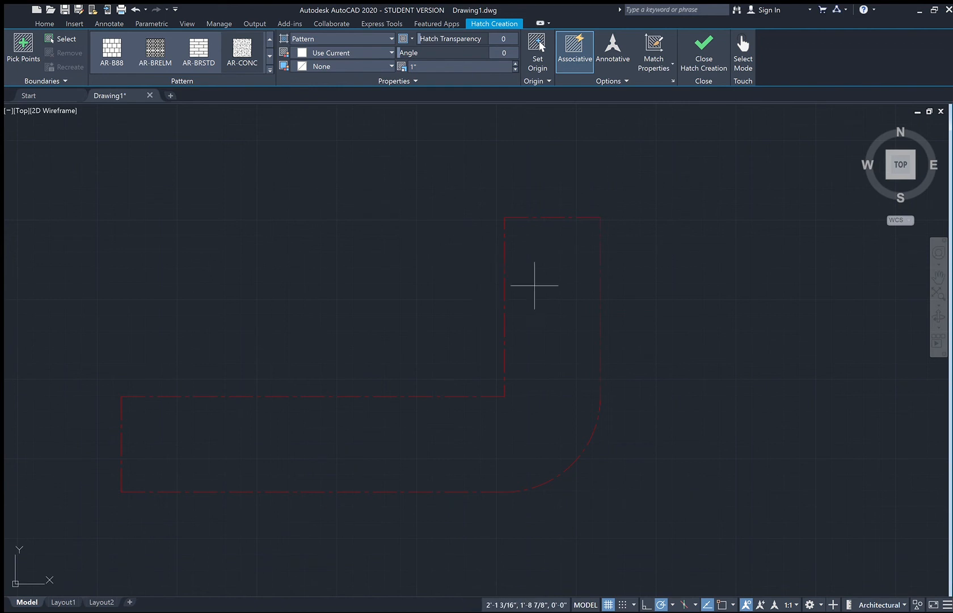
left_click(537, 285)
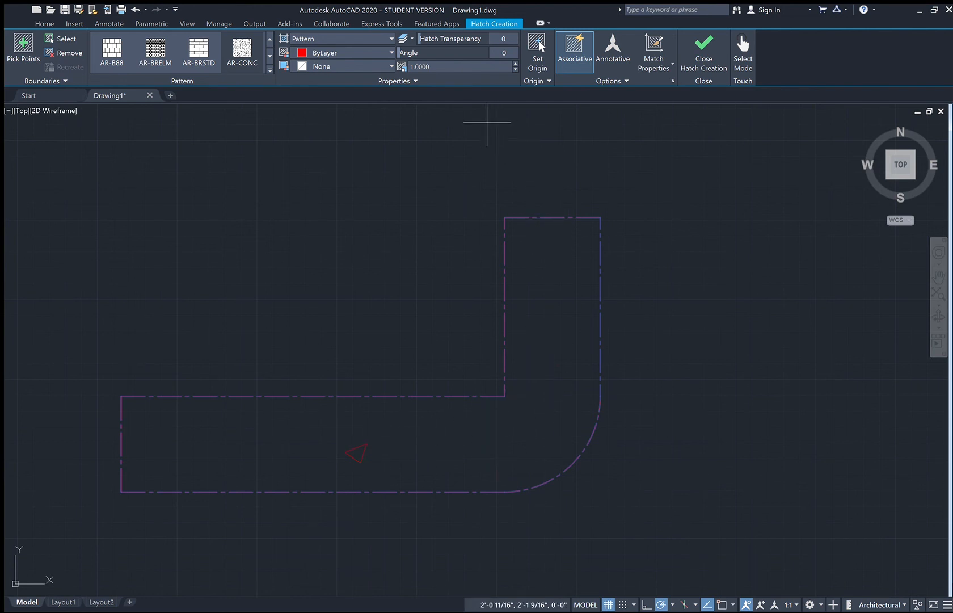
- Try concrete hatch scales of 50 and 0.05, settle on a scale of 0.3, and finish the hatch
left_click(448, 69)
type("50")
key("Return")
left_click(447, 69)
key("BackSpace")
type("0.05")
key("Return")
left_click(424, 71)
key("Return")
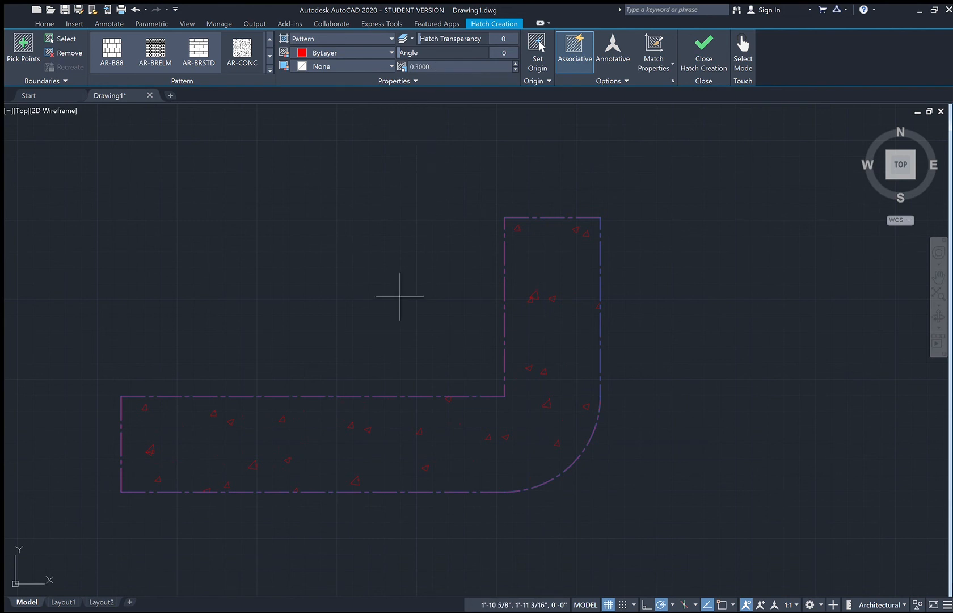
key("Return")
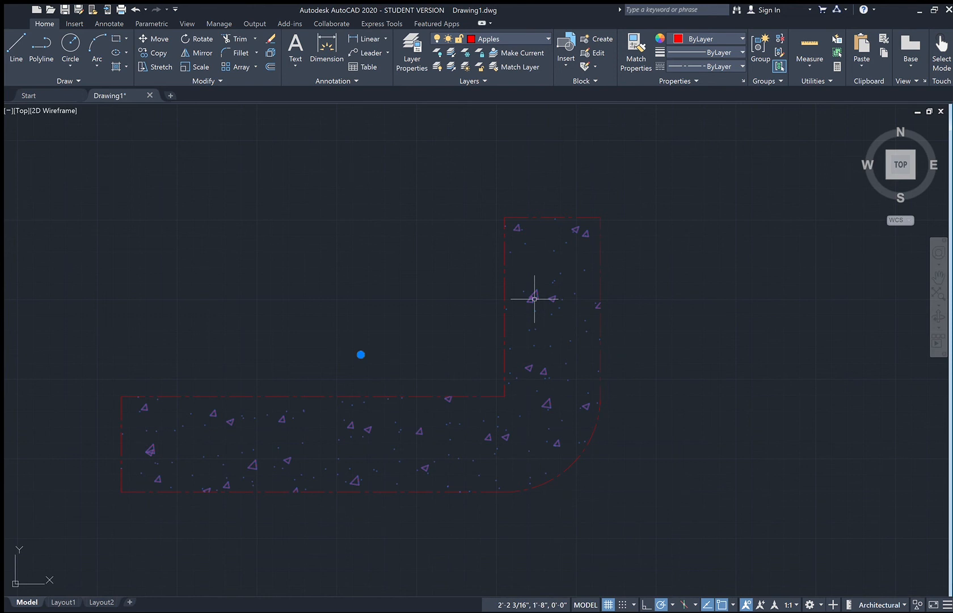
- Change the hatch to the EARTH pattern, trying scales of 40 and 10 before setting its scale to 1
left_click(534, 298)
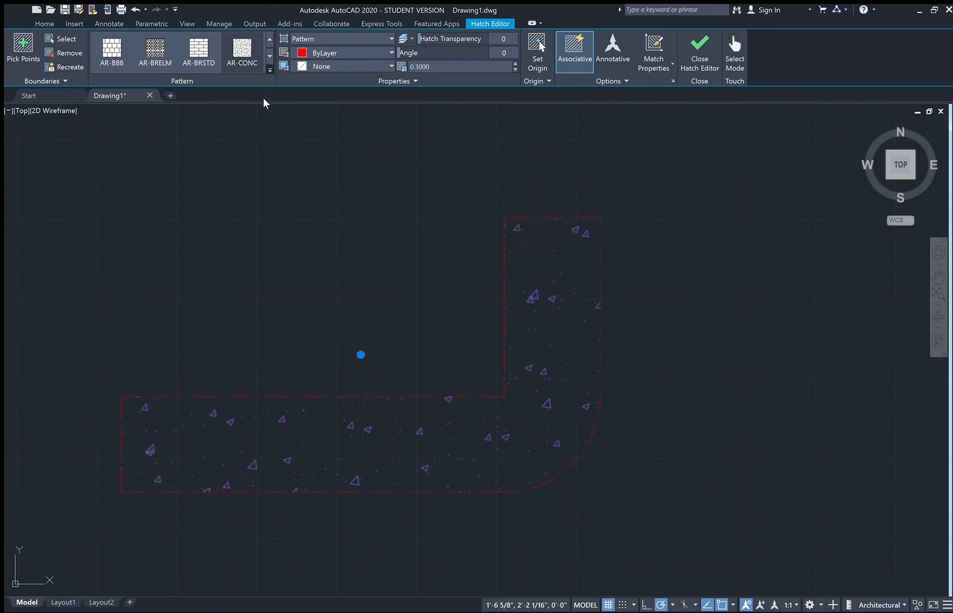
left_click(244, 136)
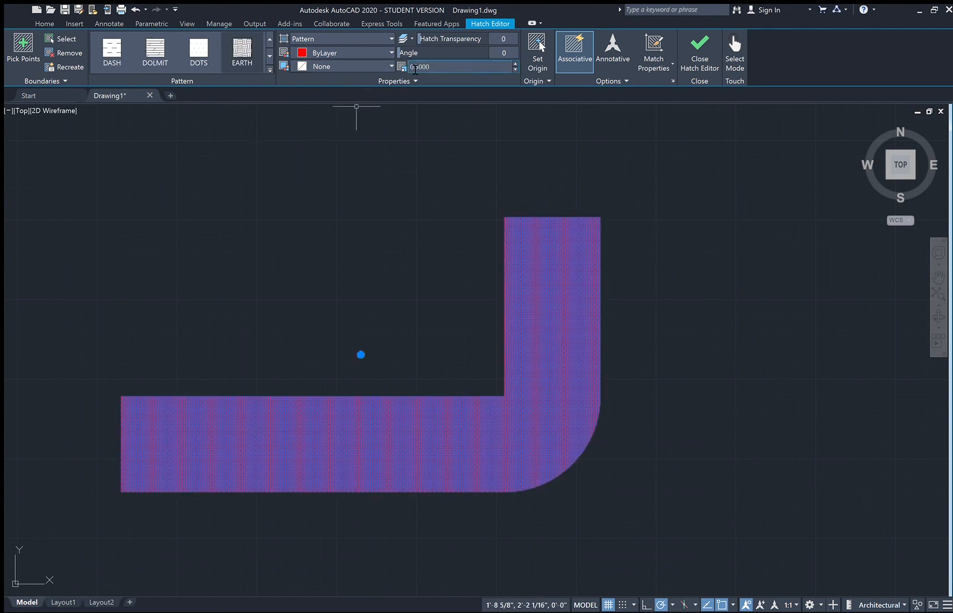
left_click(437, 71)
type("40")
key("Return")
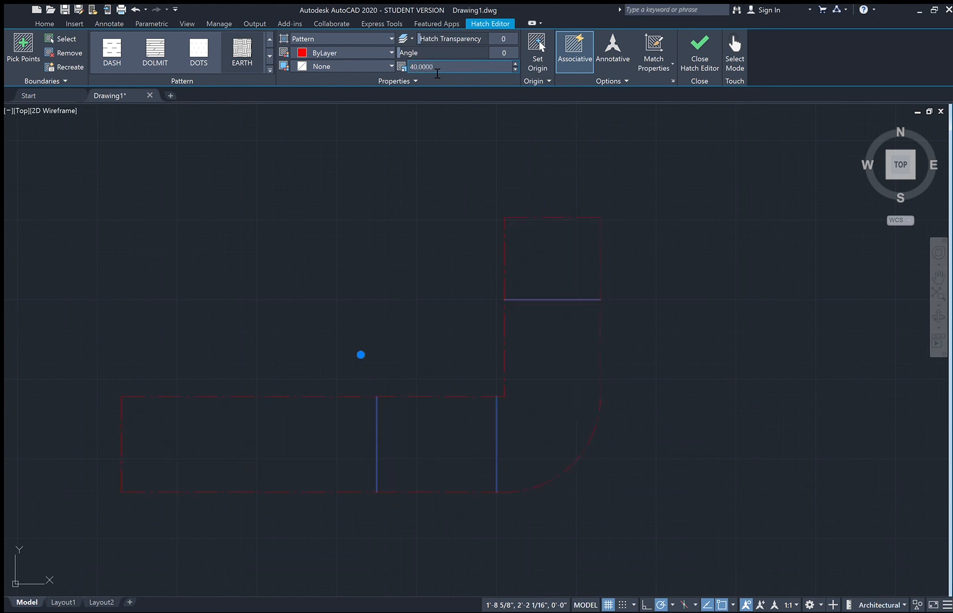
left_click(437, 71)
type("10")
key("Return")
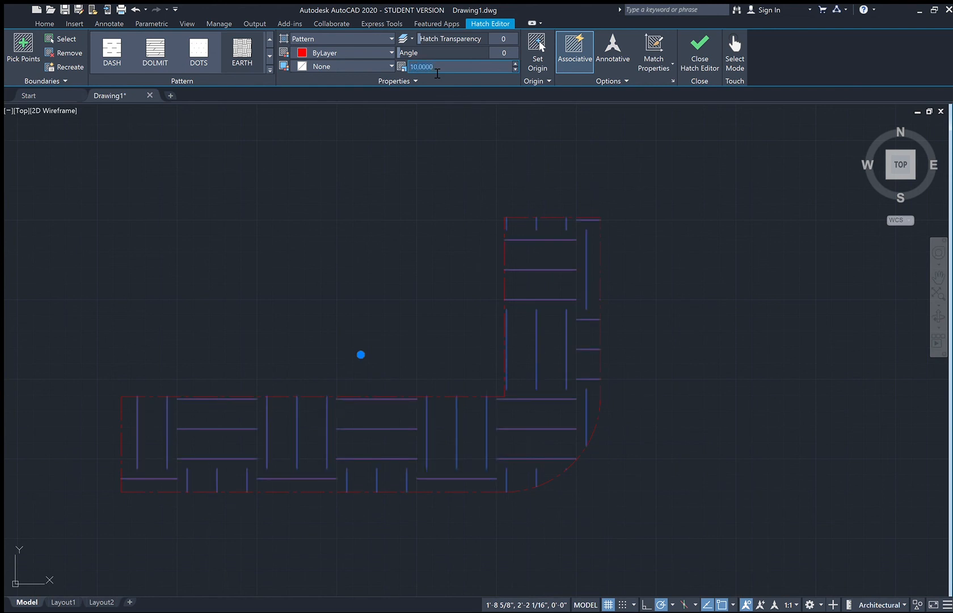
type("1")
key("Return")
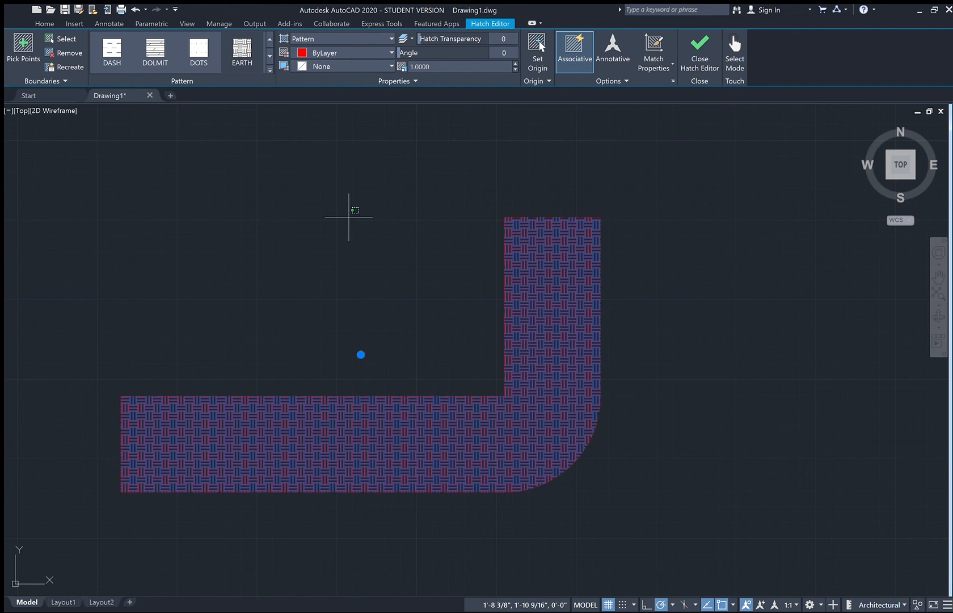
key("Escape")
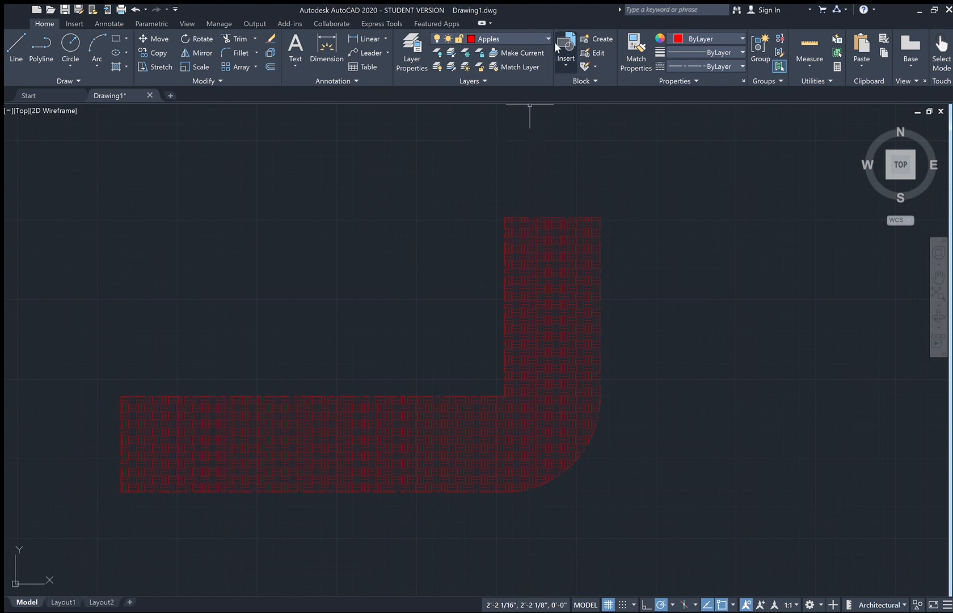
- Turn all layers back on to show the blue and yellow linework with the hatched shape
left_click(436, 68)
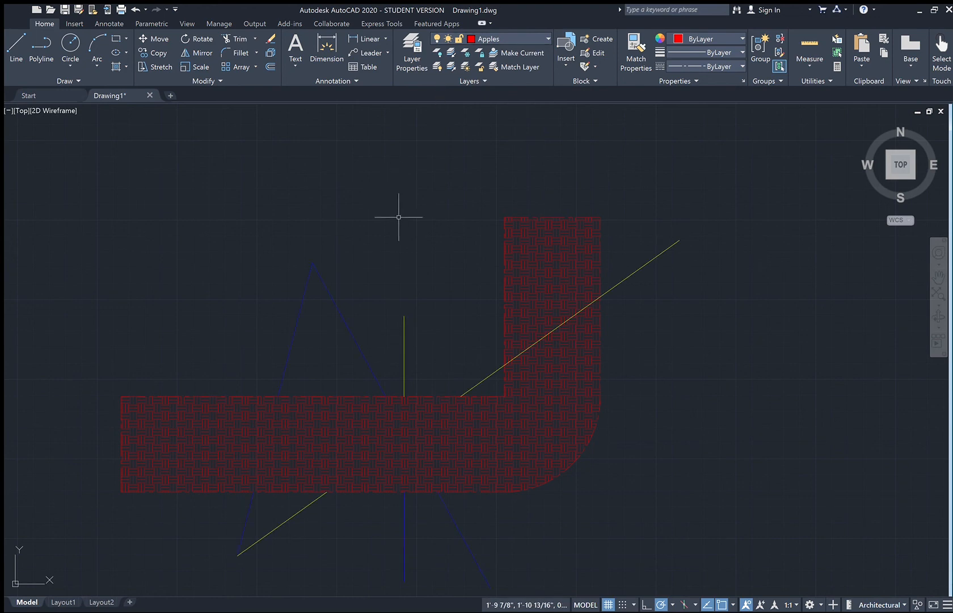
middle_click_drag(410, 223, 442, 162)
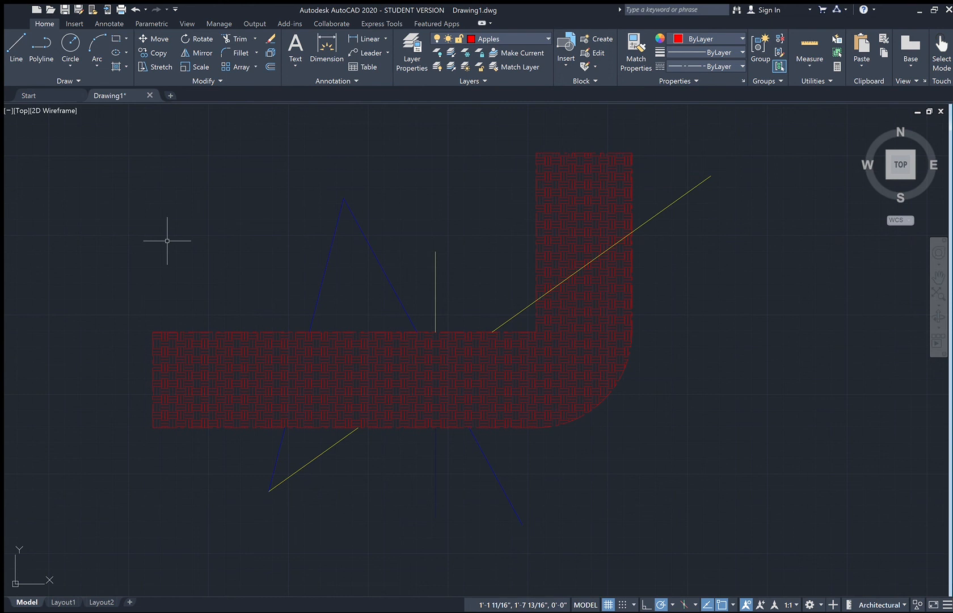
scroll(266, 208, "down", 2)
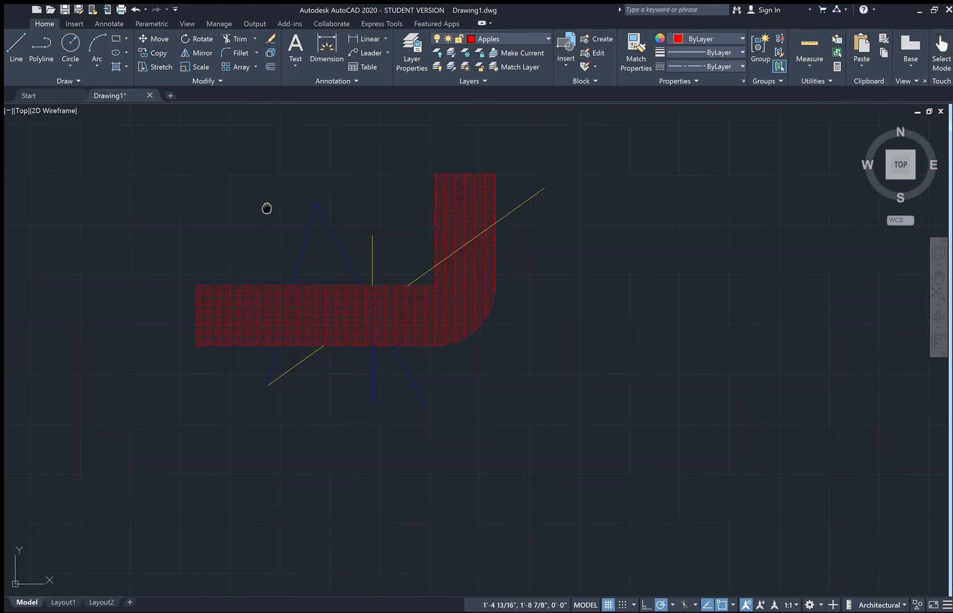
middle_click_drag(266, 208, 410, 233)
scroll(420, 278, "up", 2)
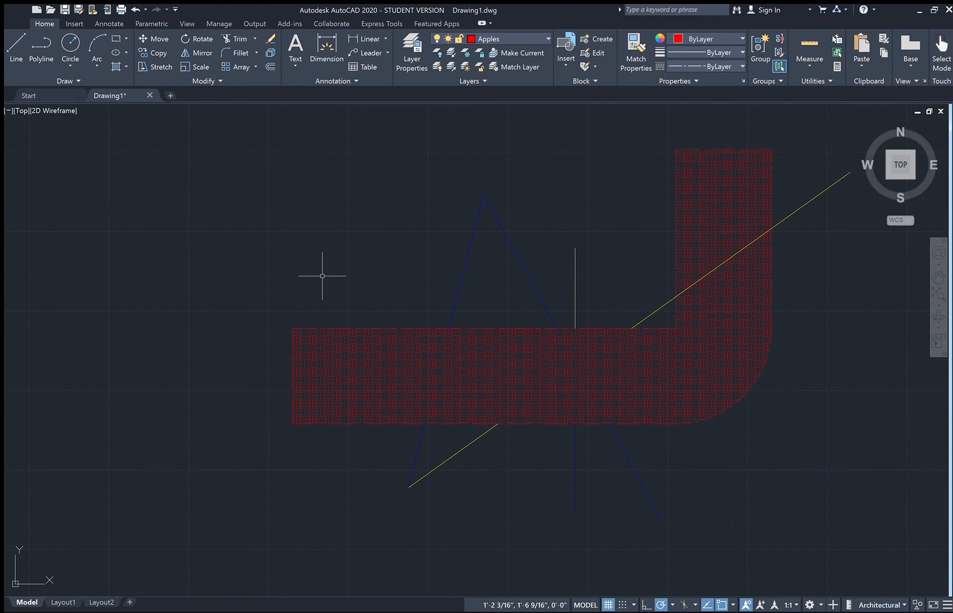
left_click(464, 271)
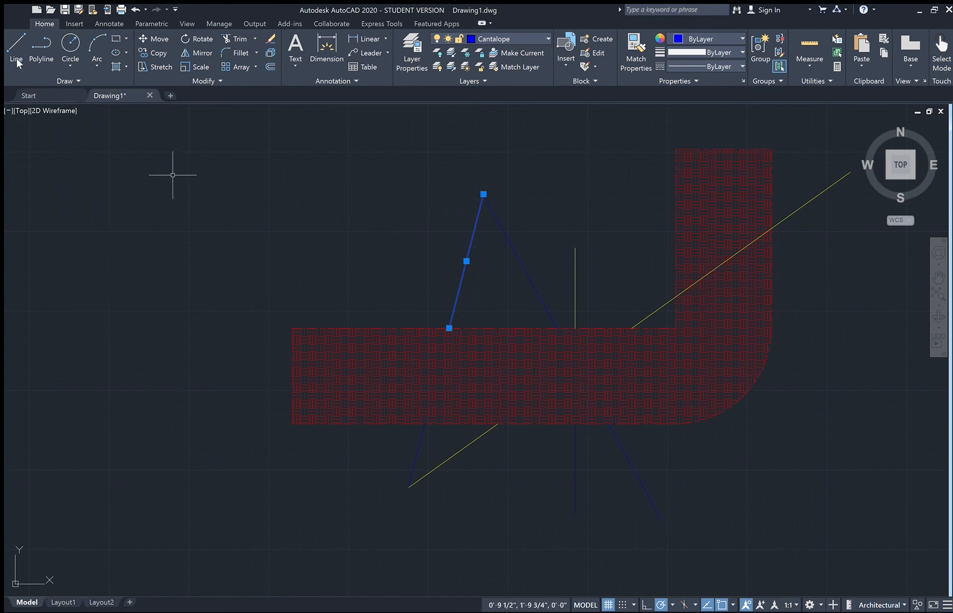
left_click(399, 344)
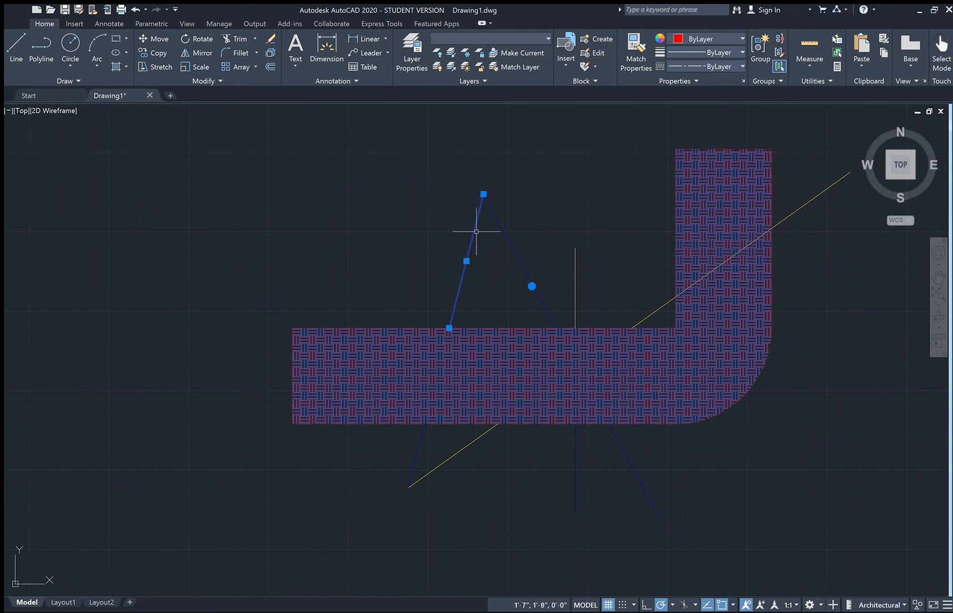
key("Escape")
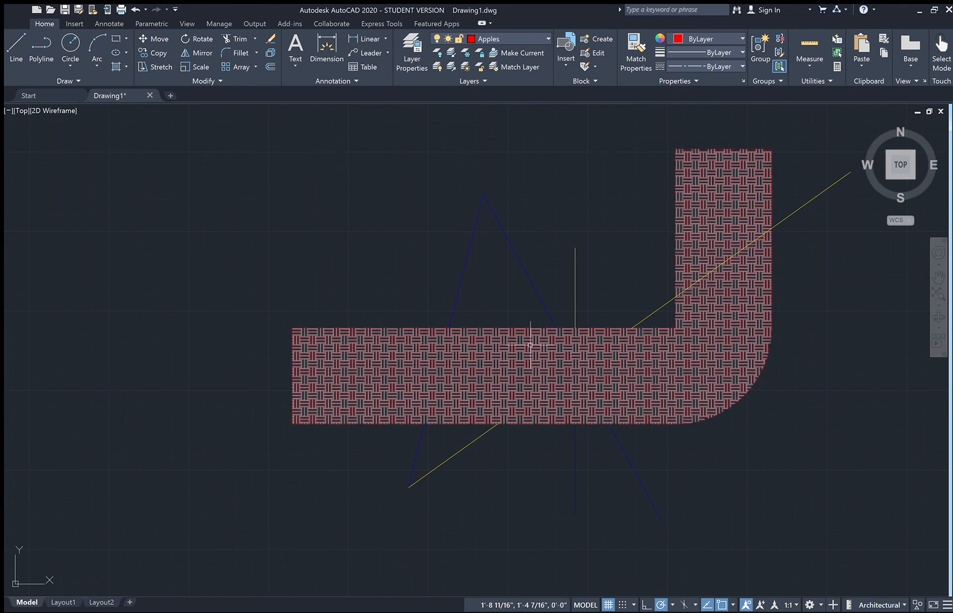
left_click(531, 345)
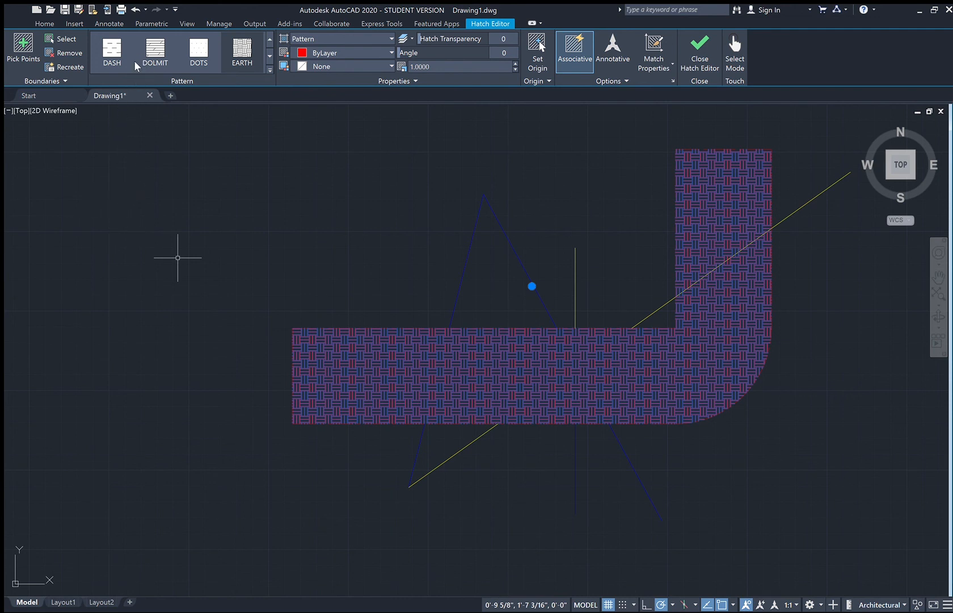
key("Escape")
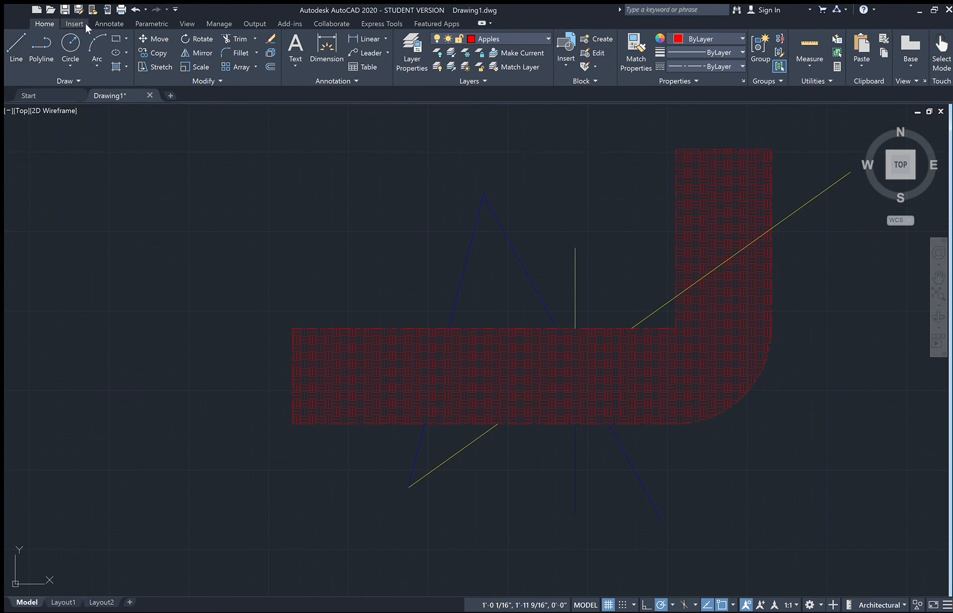
- Add a horizontal dimension from the top of the short yellow vertical line to the inner red vertical edge, placed above them
left_click(103, 22)
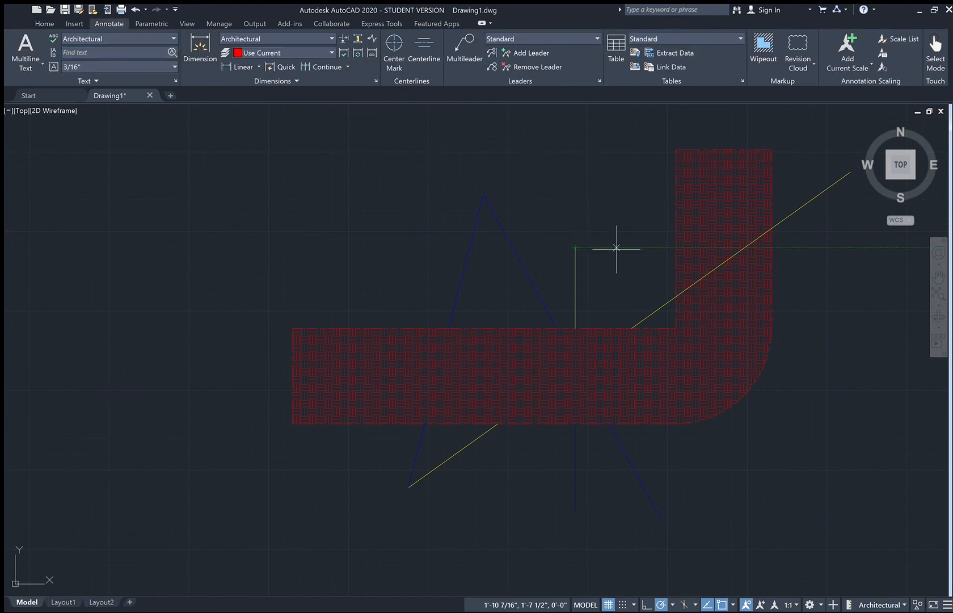
left_click(675, 248)
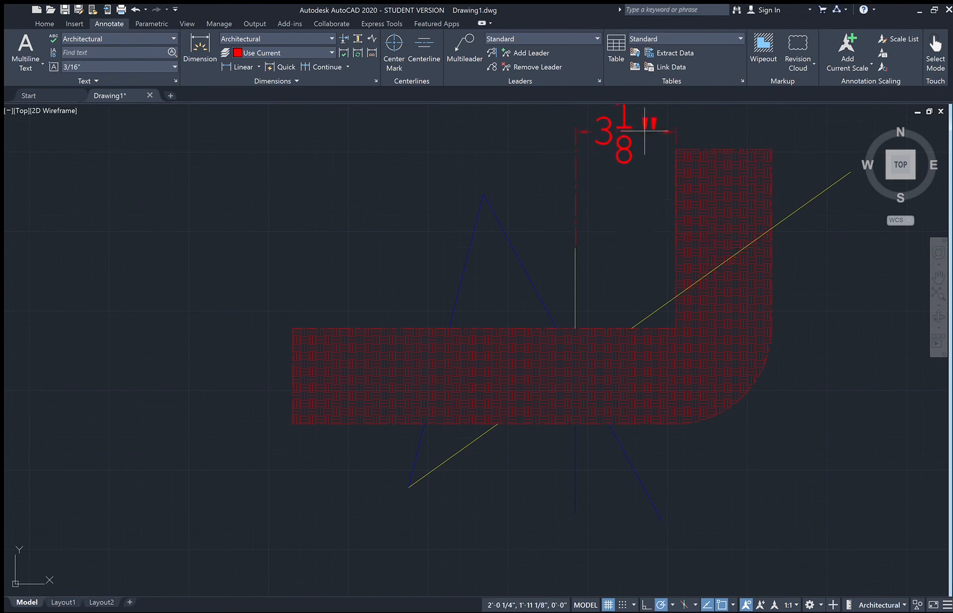
left_click(643, 137)
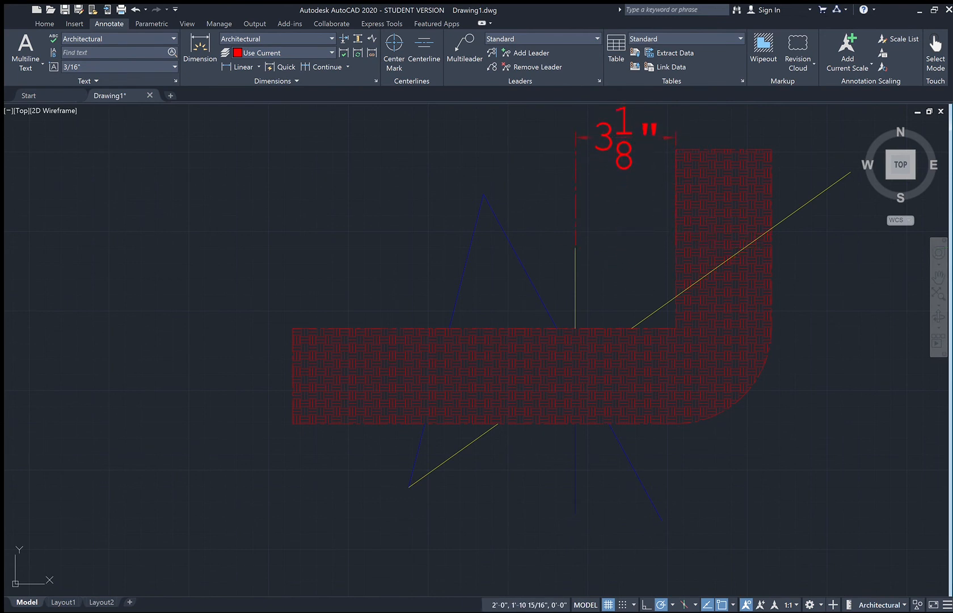
mouse_move(639, 205)
middle_mouse_down()
mouse_move(585, 253)
mouse_move(509, 286)
middle_mouse_up()
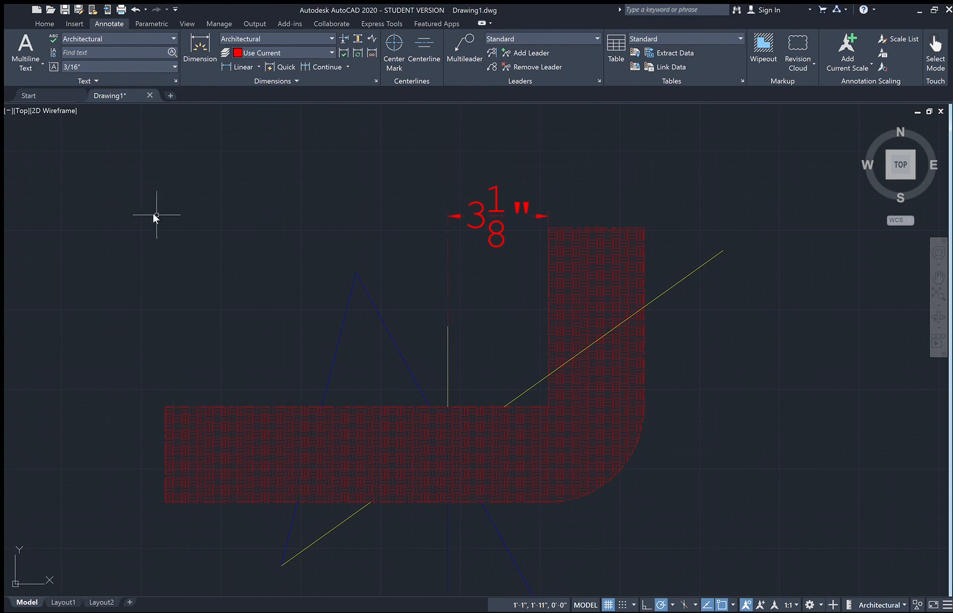
- Change the text colour of the new horizontal dimension to green
left_click(497, 217)
left_click(498, 215)
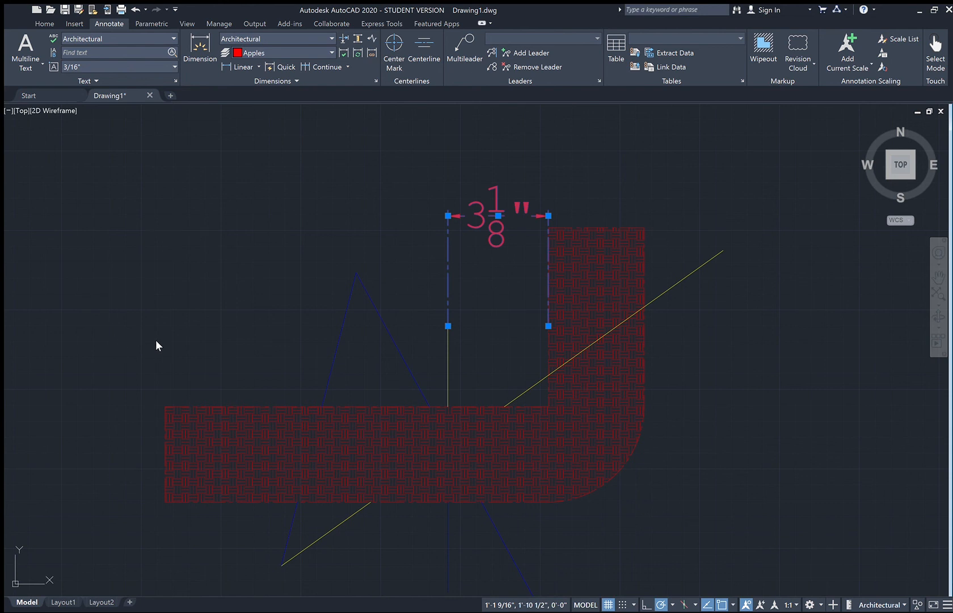
key("Escape")
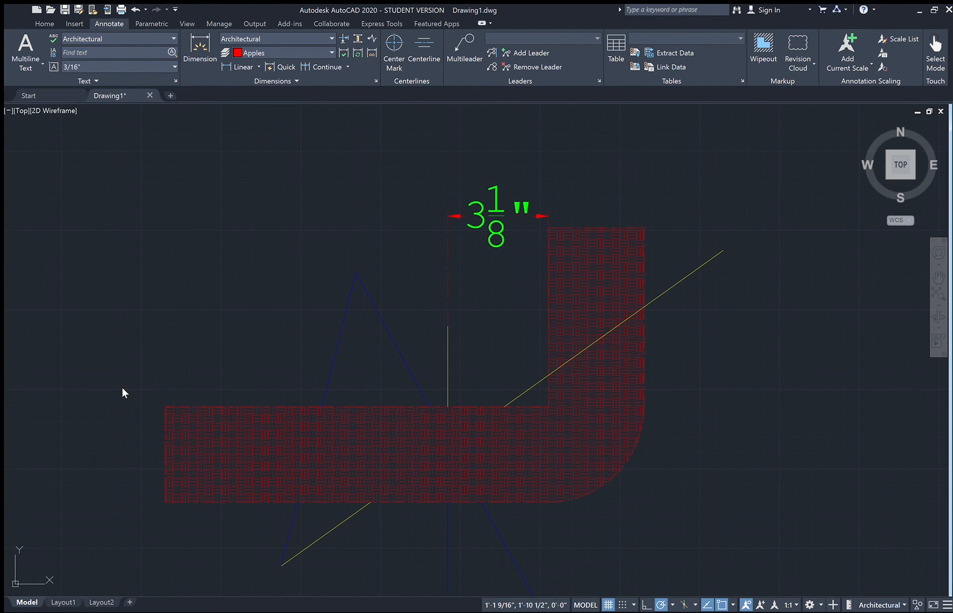
- Enlarge the arrowheads of the green-text horizontal dimension above the hatched shape
left_click(454, 217)
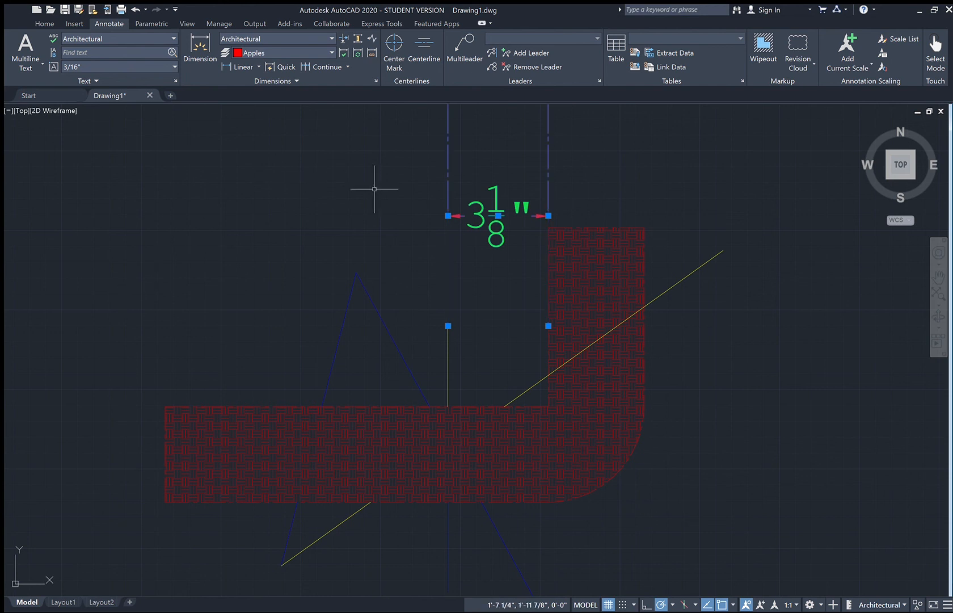
middle_click_drag(396, 192, 389, 272)
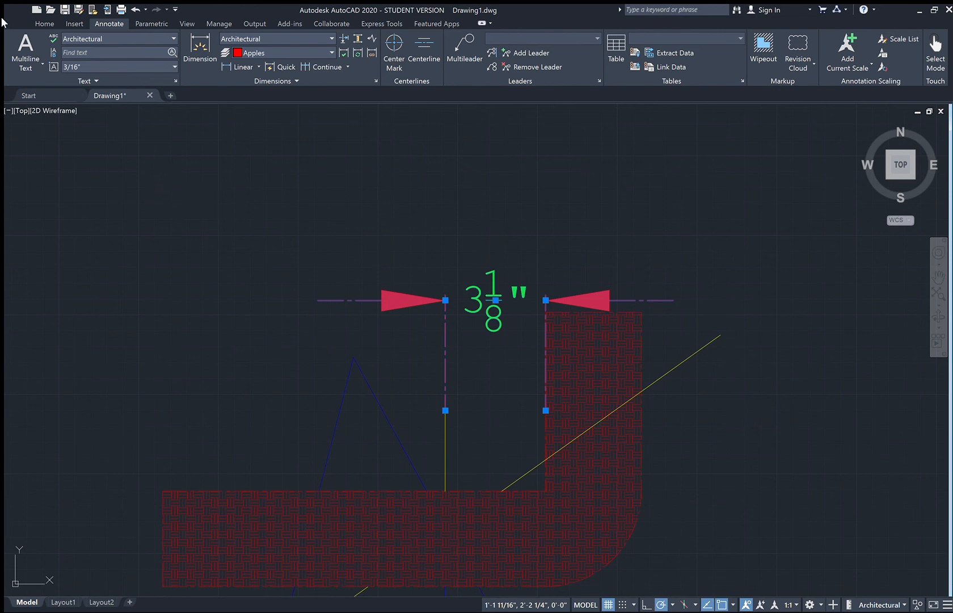
key("Escape")
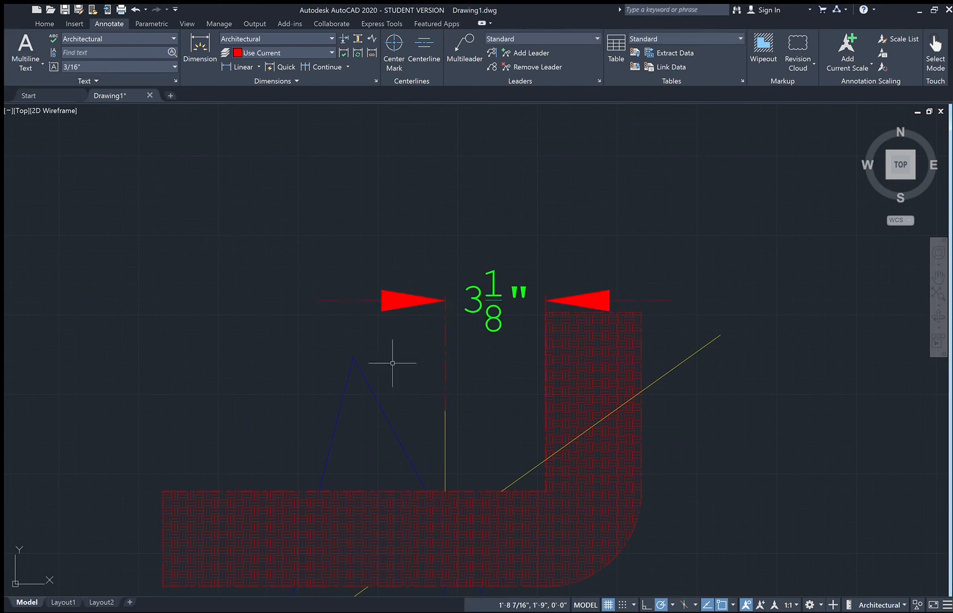
middle_click_drag(396, 358, 437, 276)
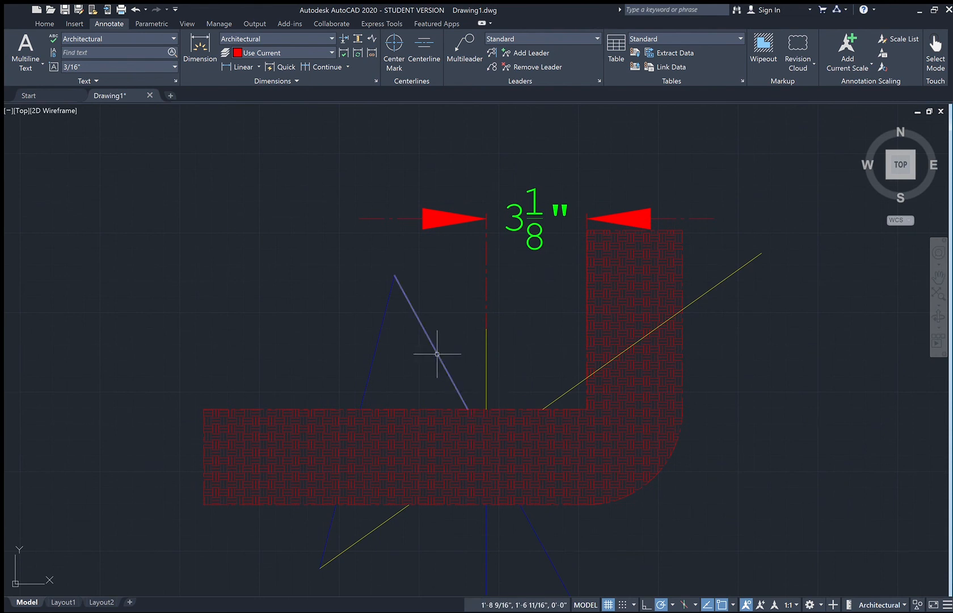
left_click(435, 347)
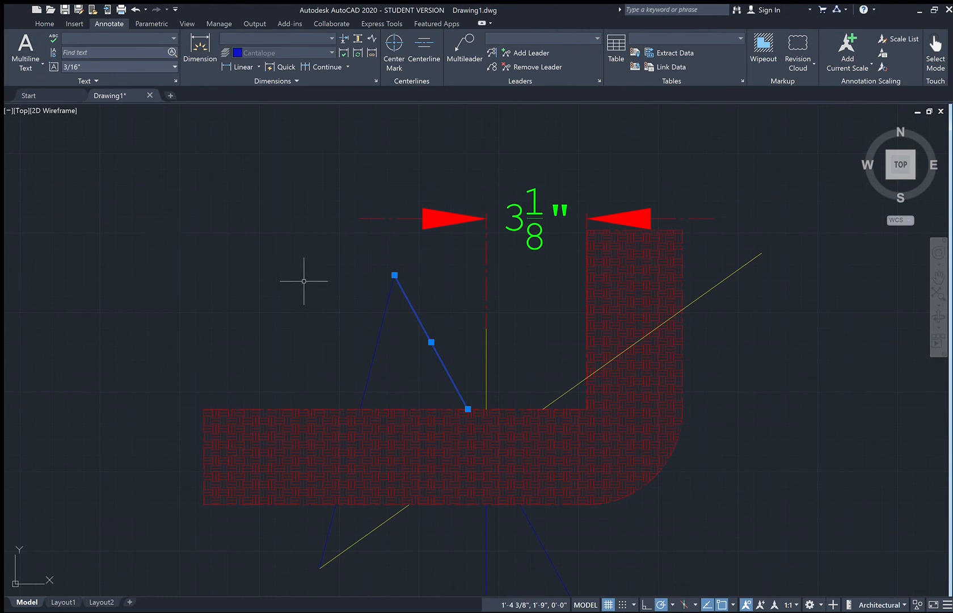
key("Escape")
scroll(304, 280, "down", 2)
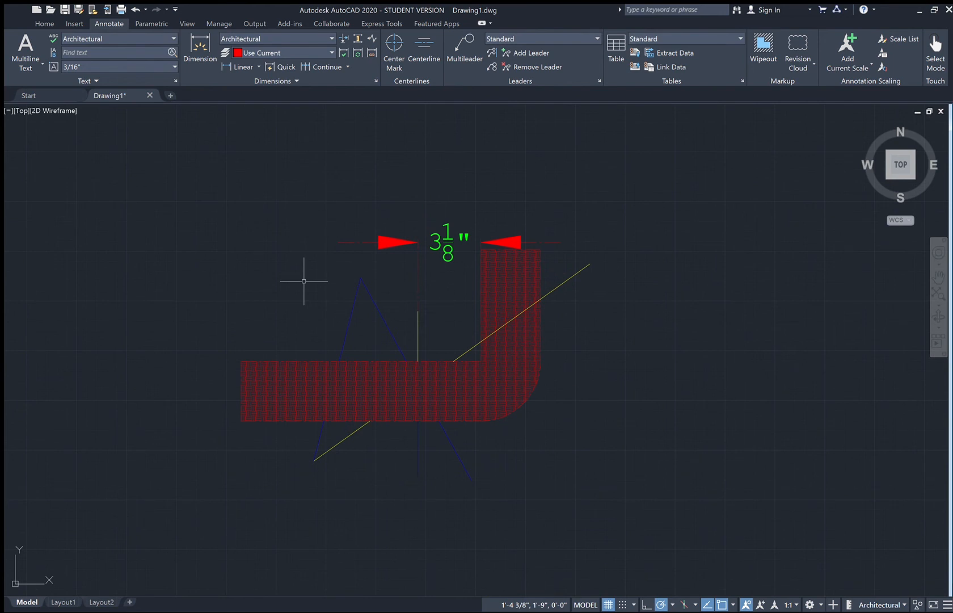
scroll(304, 281, "up", 2)
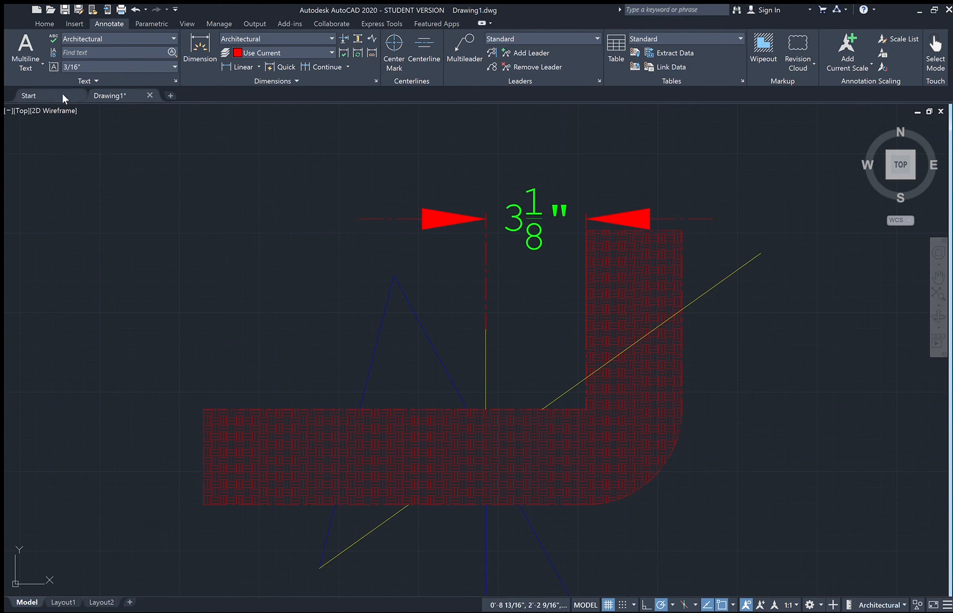
- Open the recent drawing 2020 River Crossing Official Design Draft at its profile view
left_click(62, 95)
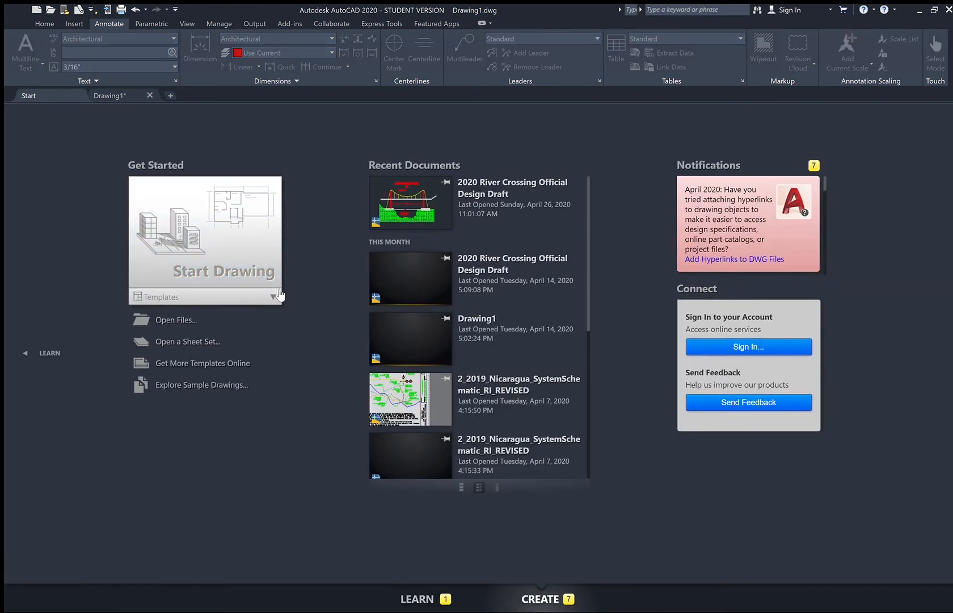
left_click(485, 185)
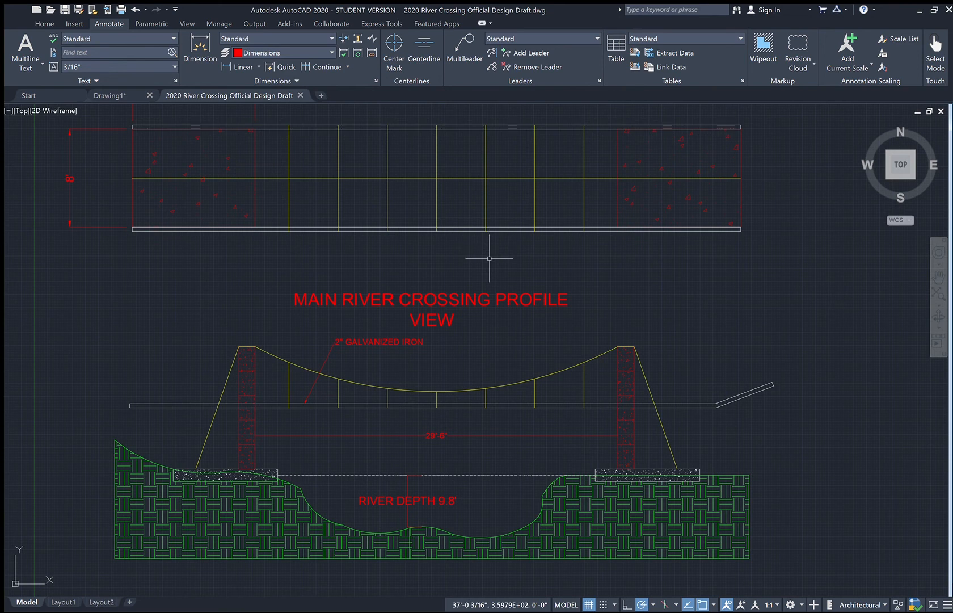
middle_click_drag(485, 266, 491, 228)
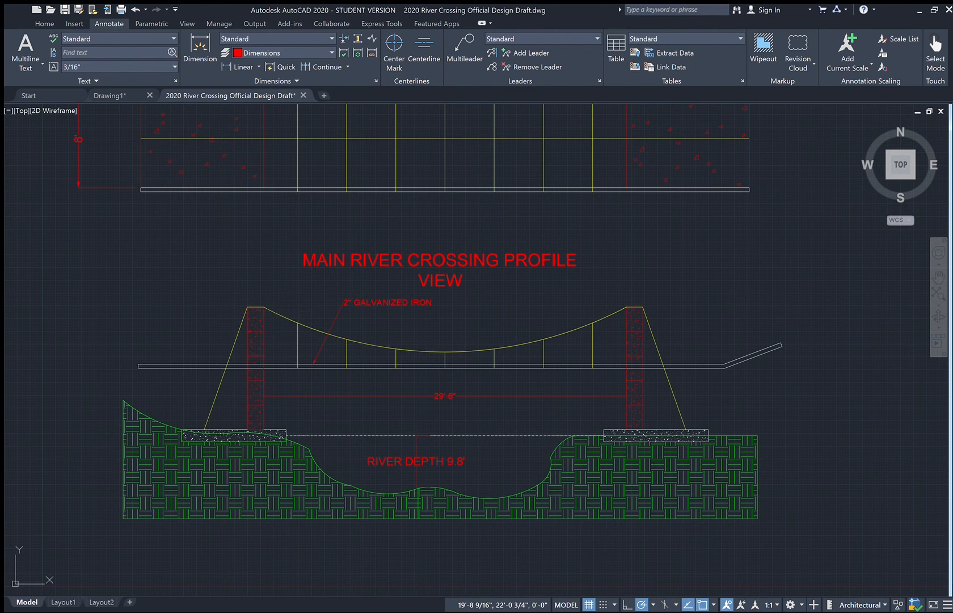
- Check which layers hold the profile view's curved cable, deck lines and span dimension, and the plan view's centre cable
left_click(281, 318)
left_click(44, 23)
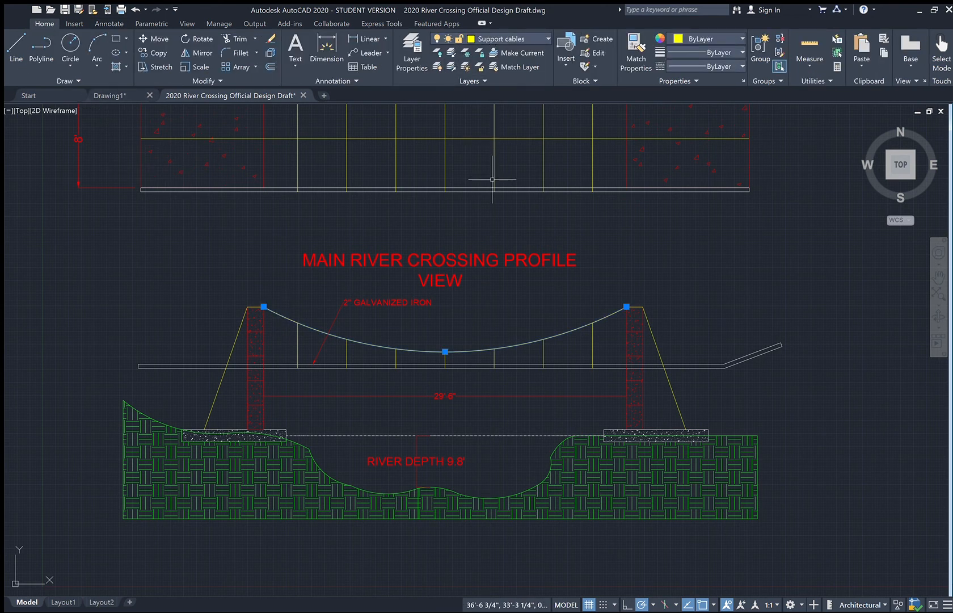
left_click(575, 367)
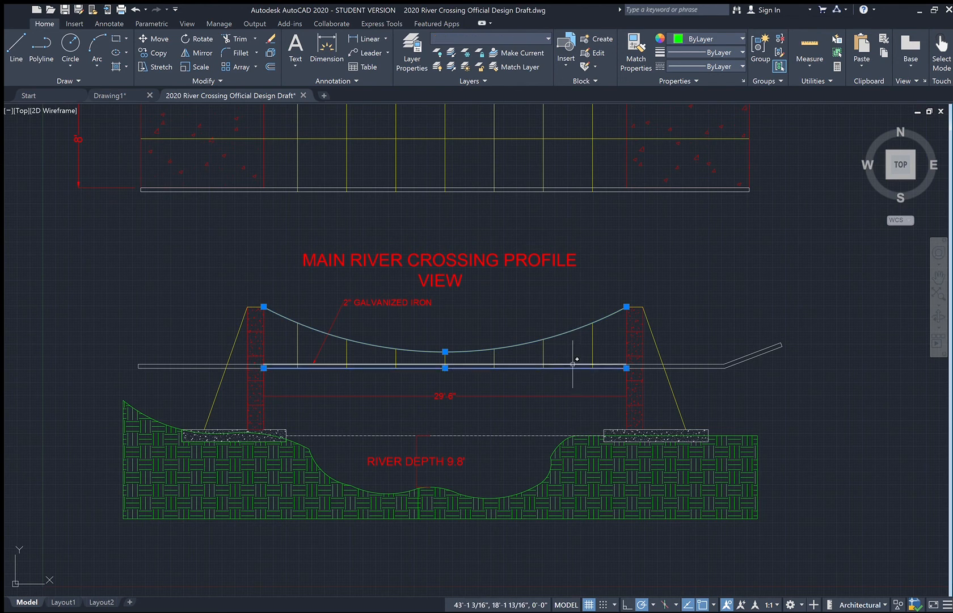
left_click(572, 364)
key("Escape")
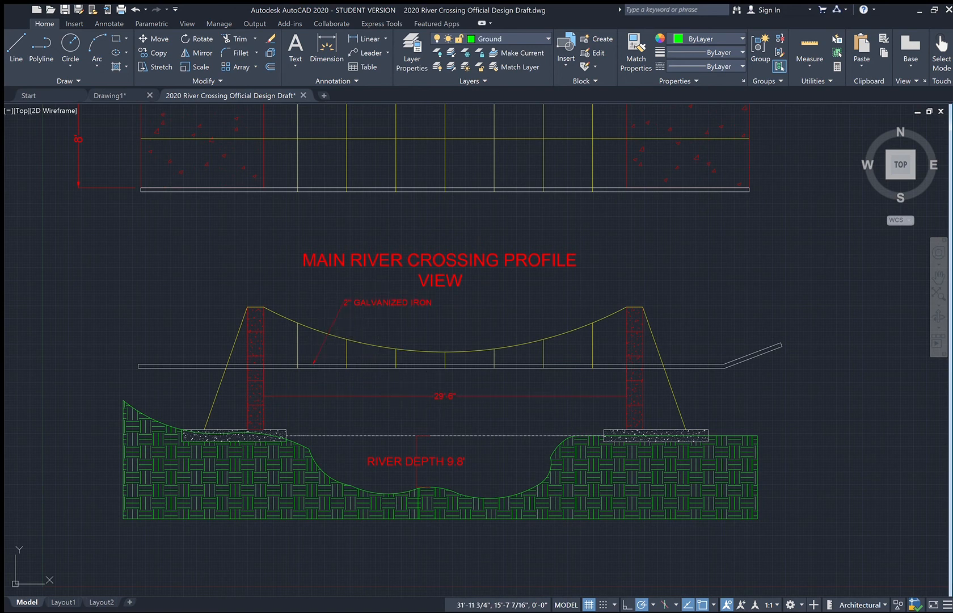
left_click(437, 396)
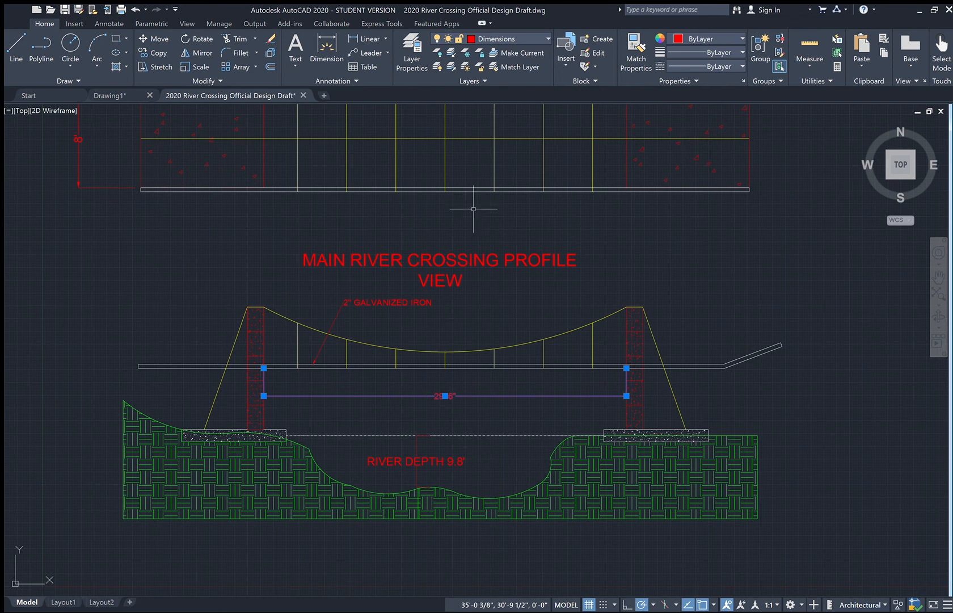
middle_click_drag(474, 207, 463, 260)
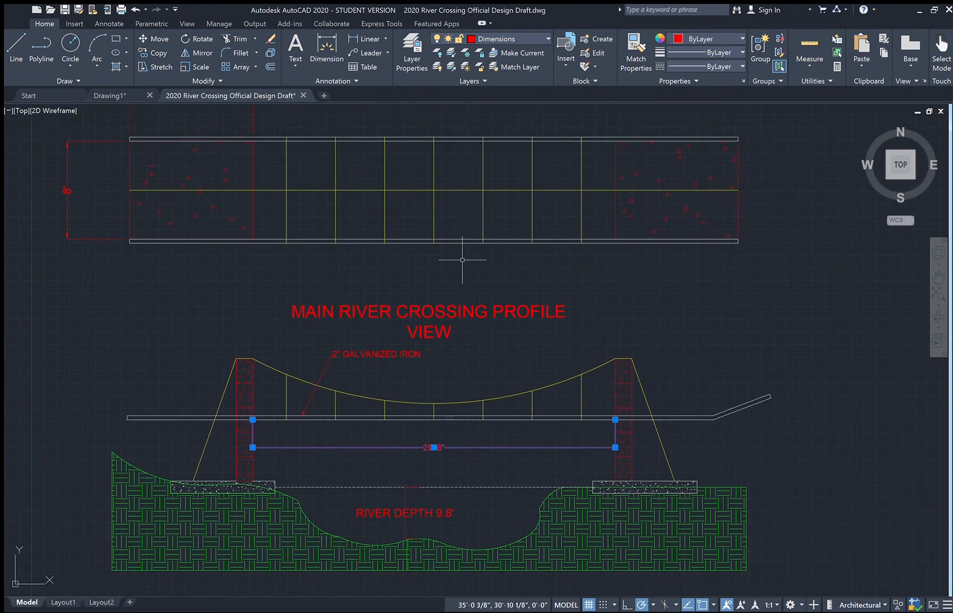
key("Escape")
left_click(292, 190)
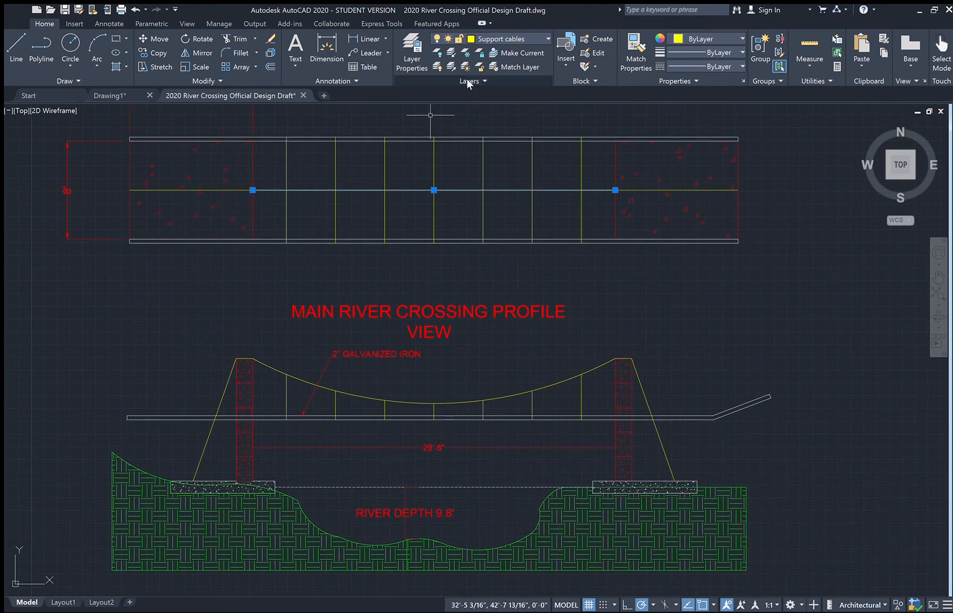
key("Escape")
mouse_move(477, 326)
middle_mouse_down()
mouse_move(491, 299)
mouse_move(477, 264)
mouse_move(472, 286)
middle_mouse_up()
scroll(477, 352, "down", 3)
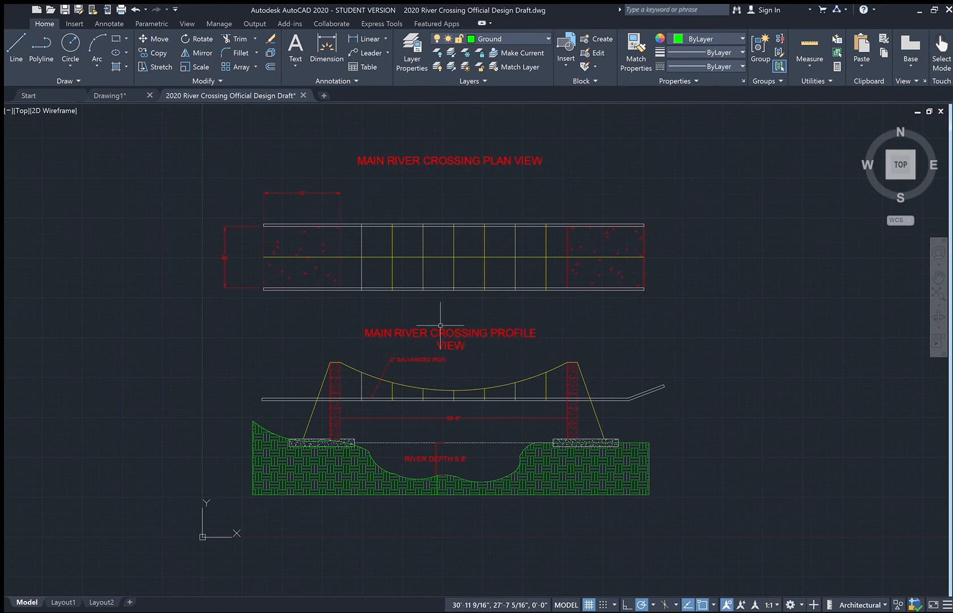
scroll(437, 377, "up", 2)
middle_click_drag(454, 423, 460, 382)
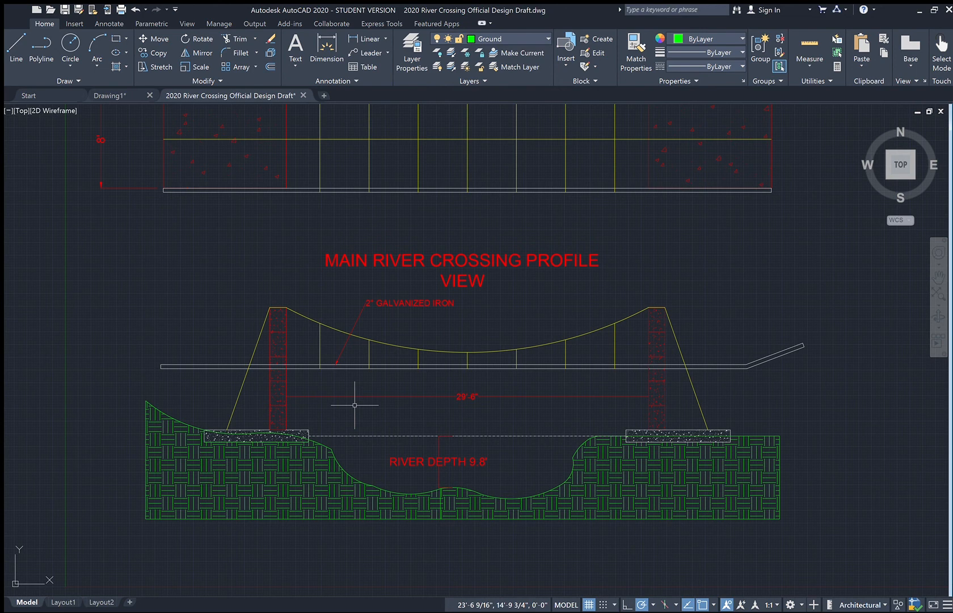
middle_click_drag(360, 308, 358, 342)
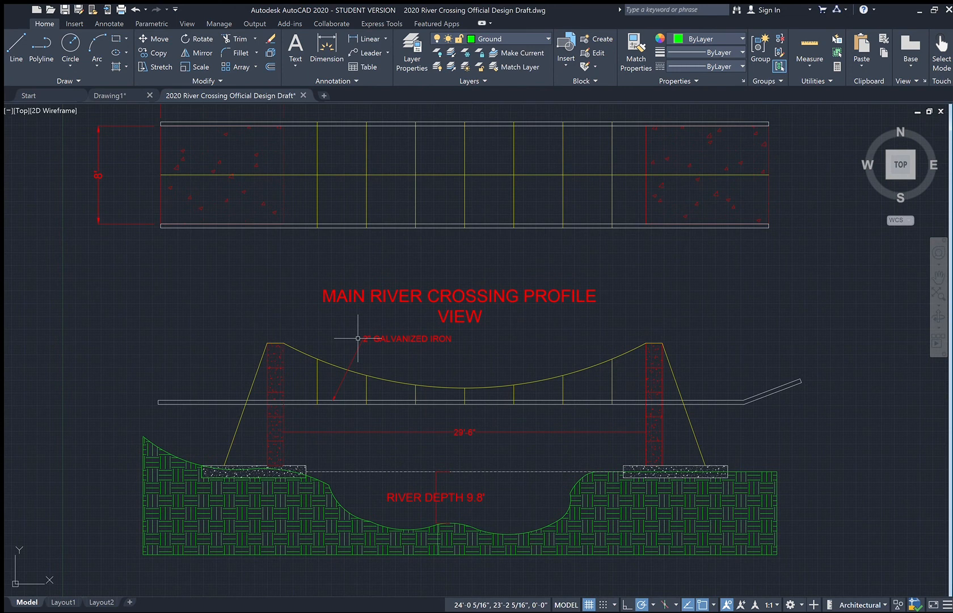
scroll(358, 338, "down", 2)
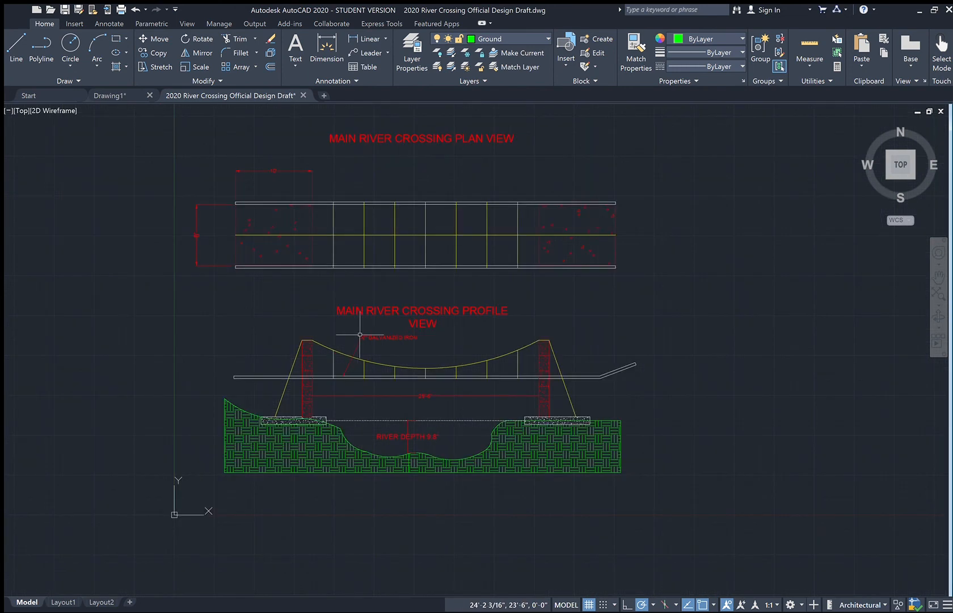